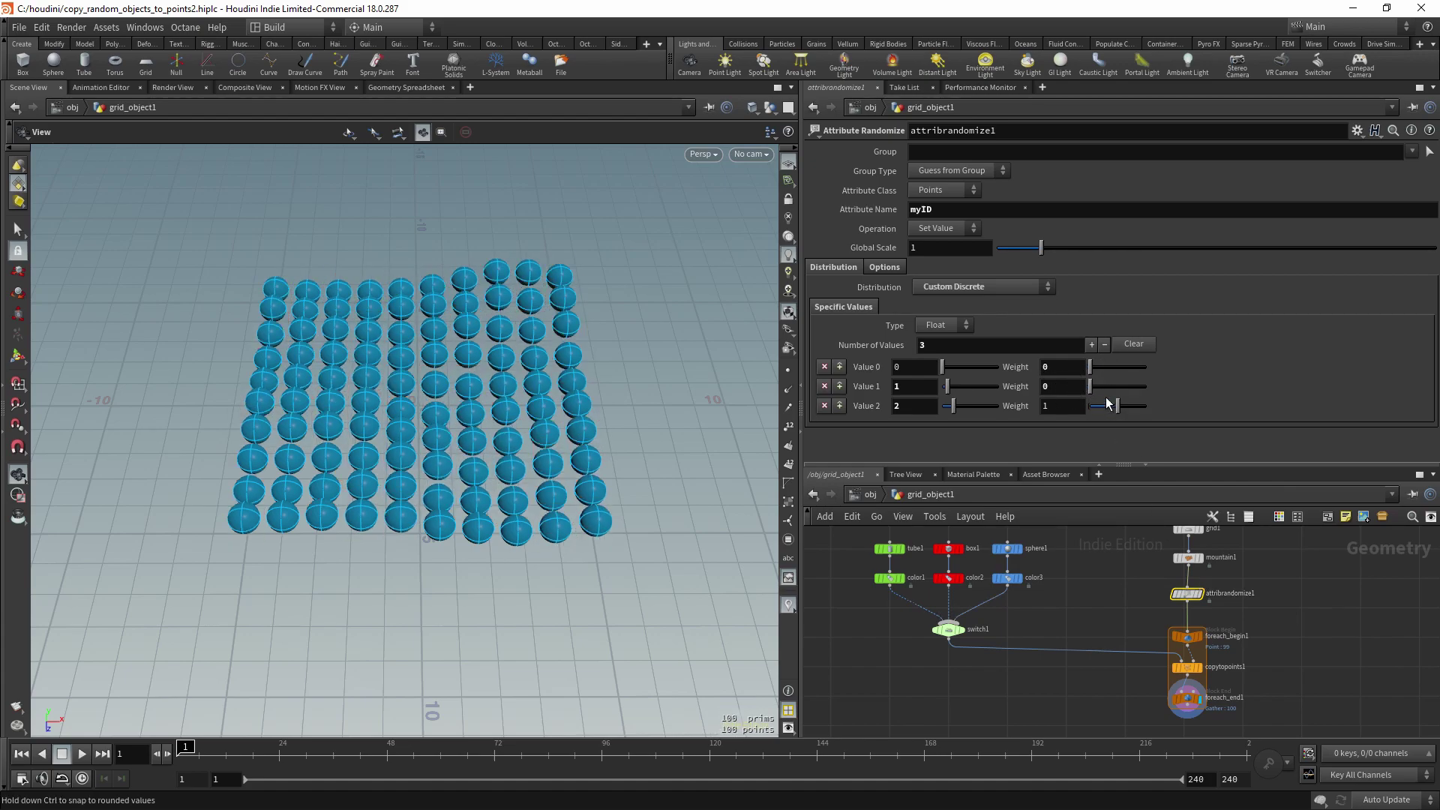
- Weight the random pick to 2, 2 and 0.11, then switch to the starter grid1 scene
drag(1118, 406, 1086, 412)
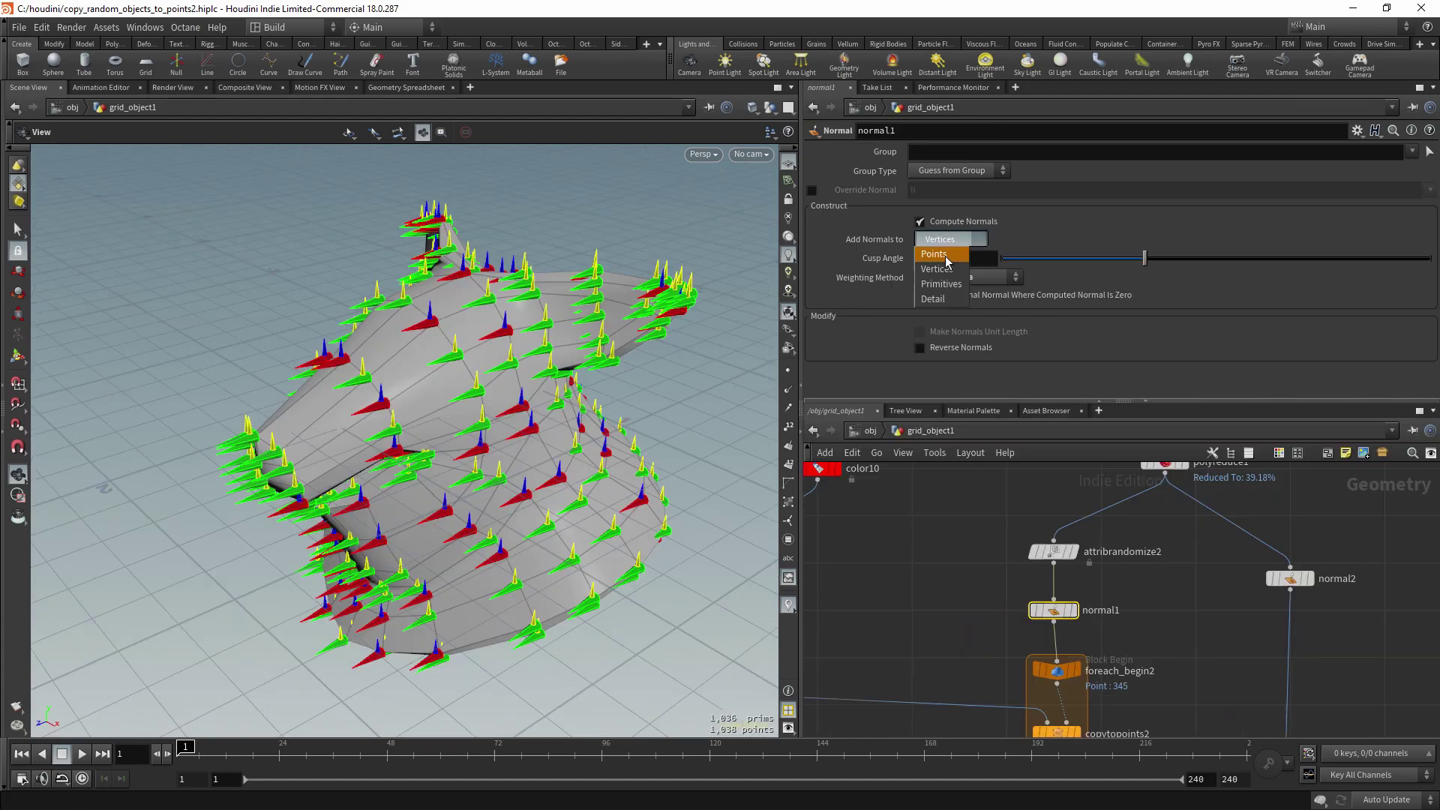
click(945, 255)
drag(523, 402, 516, 413)
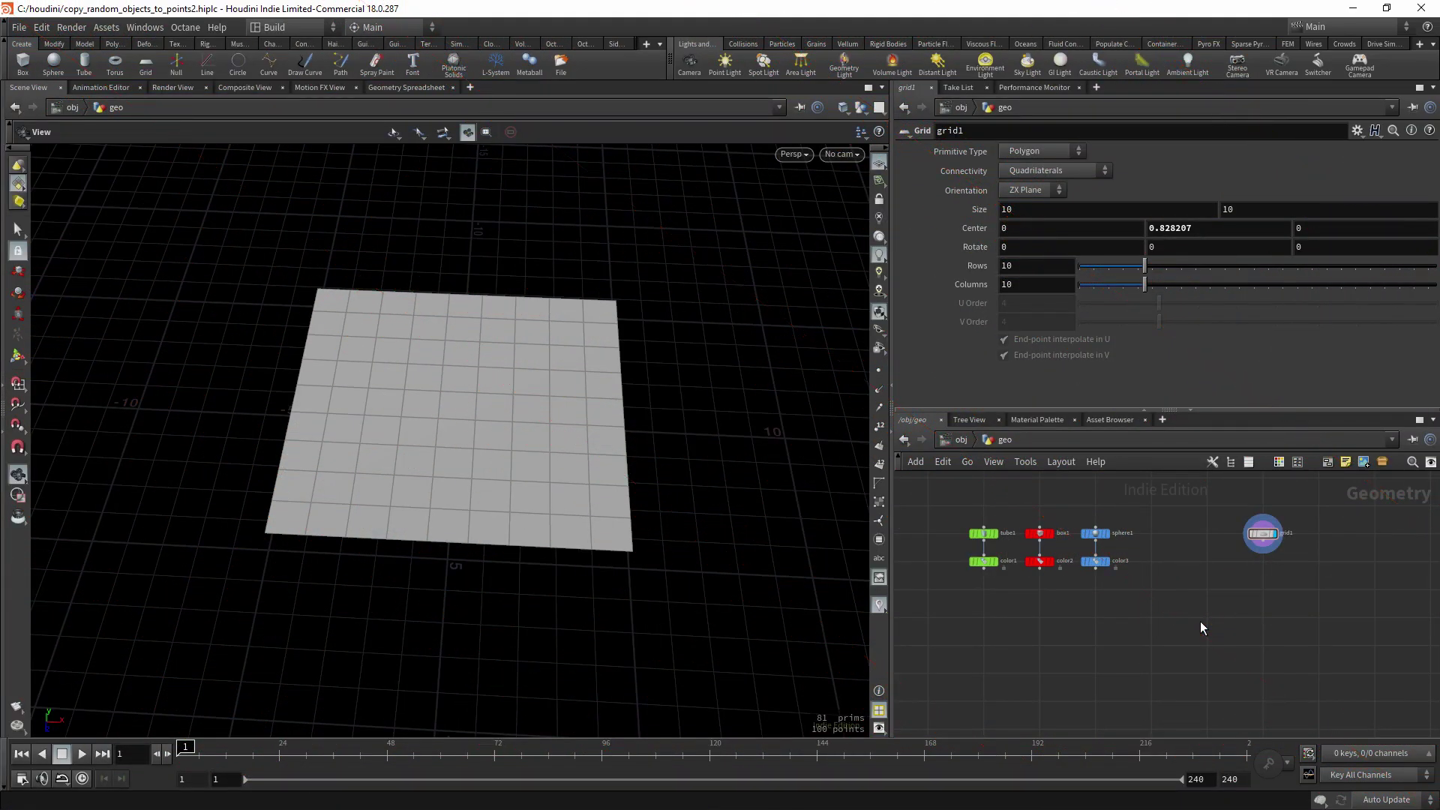
- Add a For-Each Point loop block to the network
key(Tab)
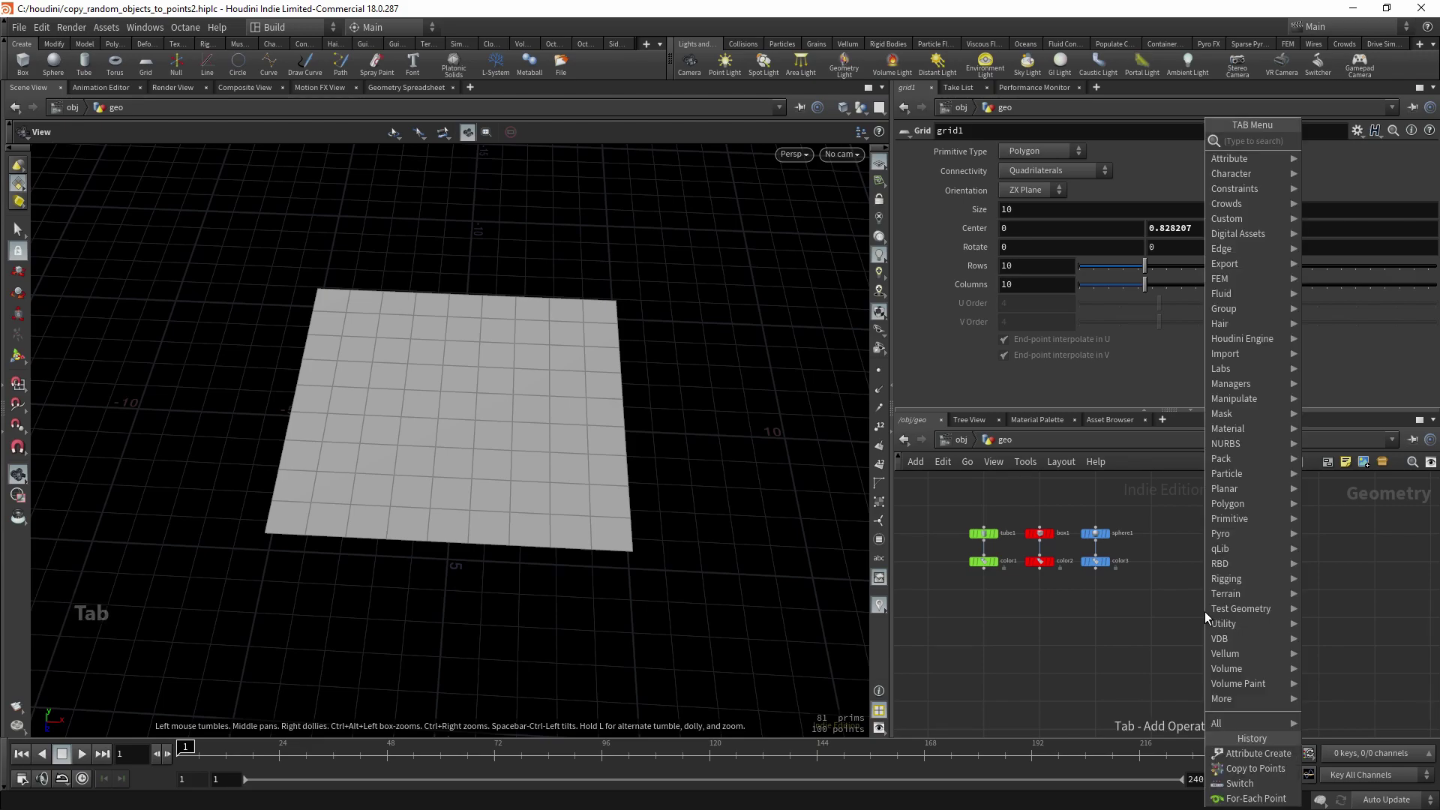
text(for)
key(Down)
key(Down)
key(Down)
key(Down)
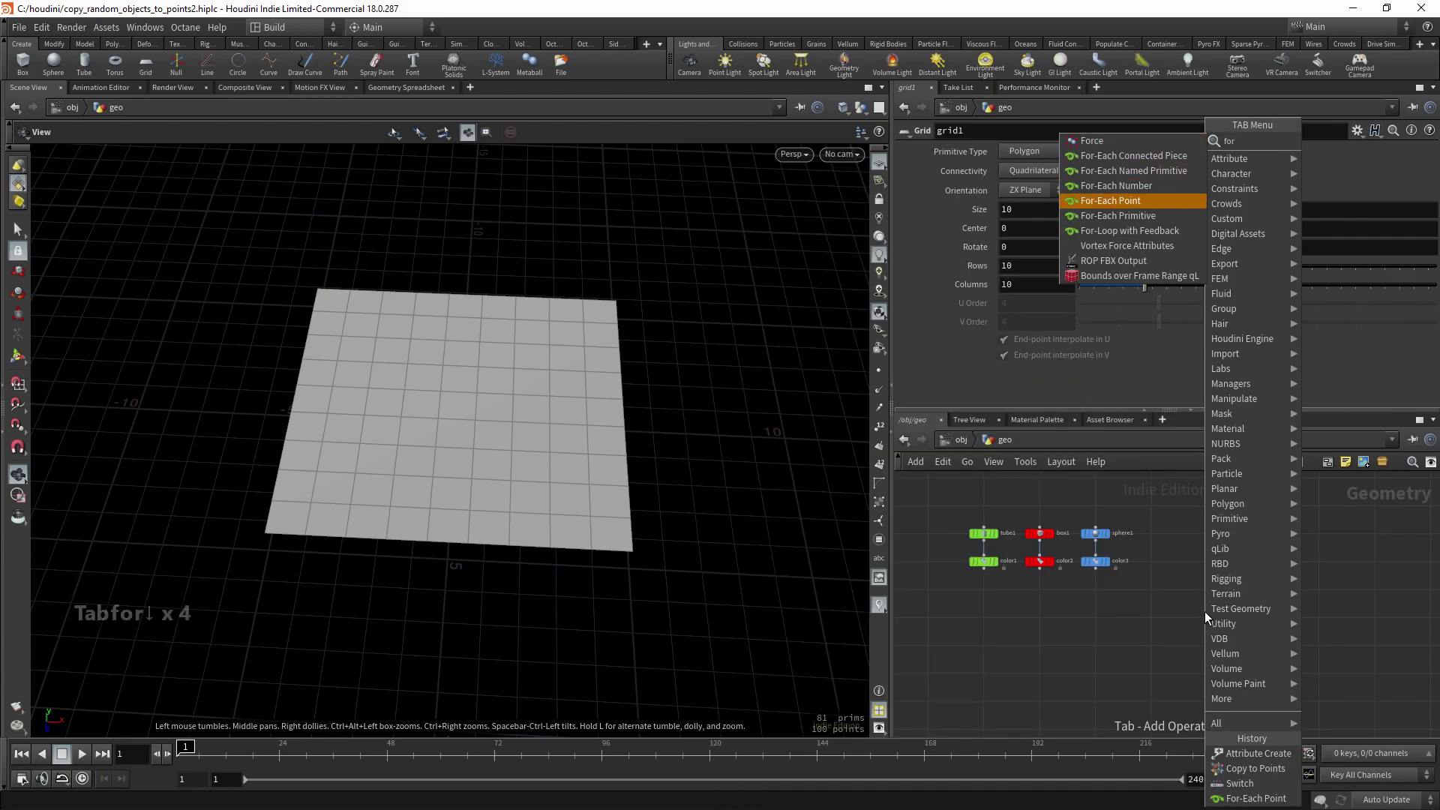
key(Return)
key(Return)
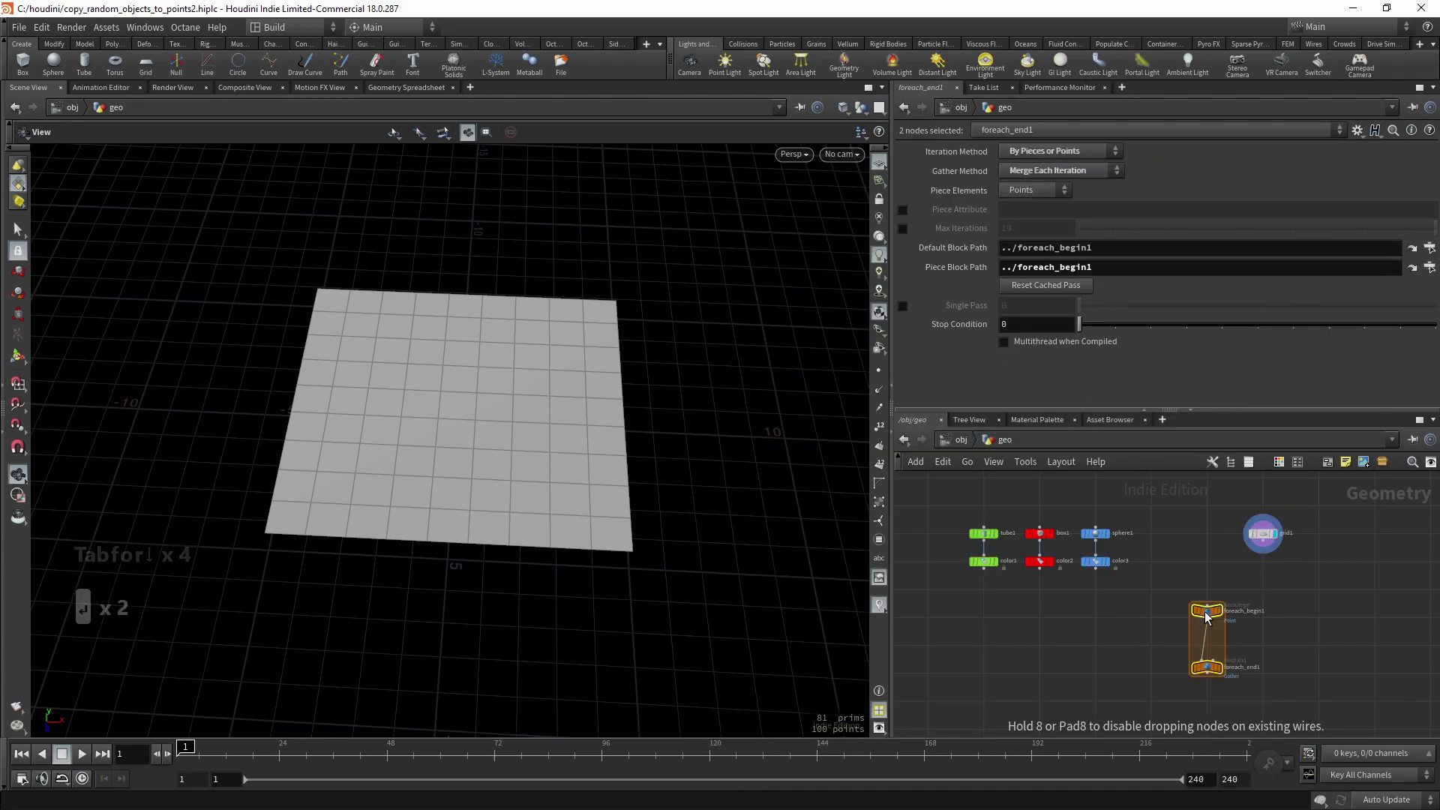
- Add a Switch node and a Copy to Points node
key(Tab)
text(swi)
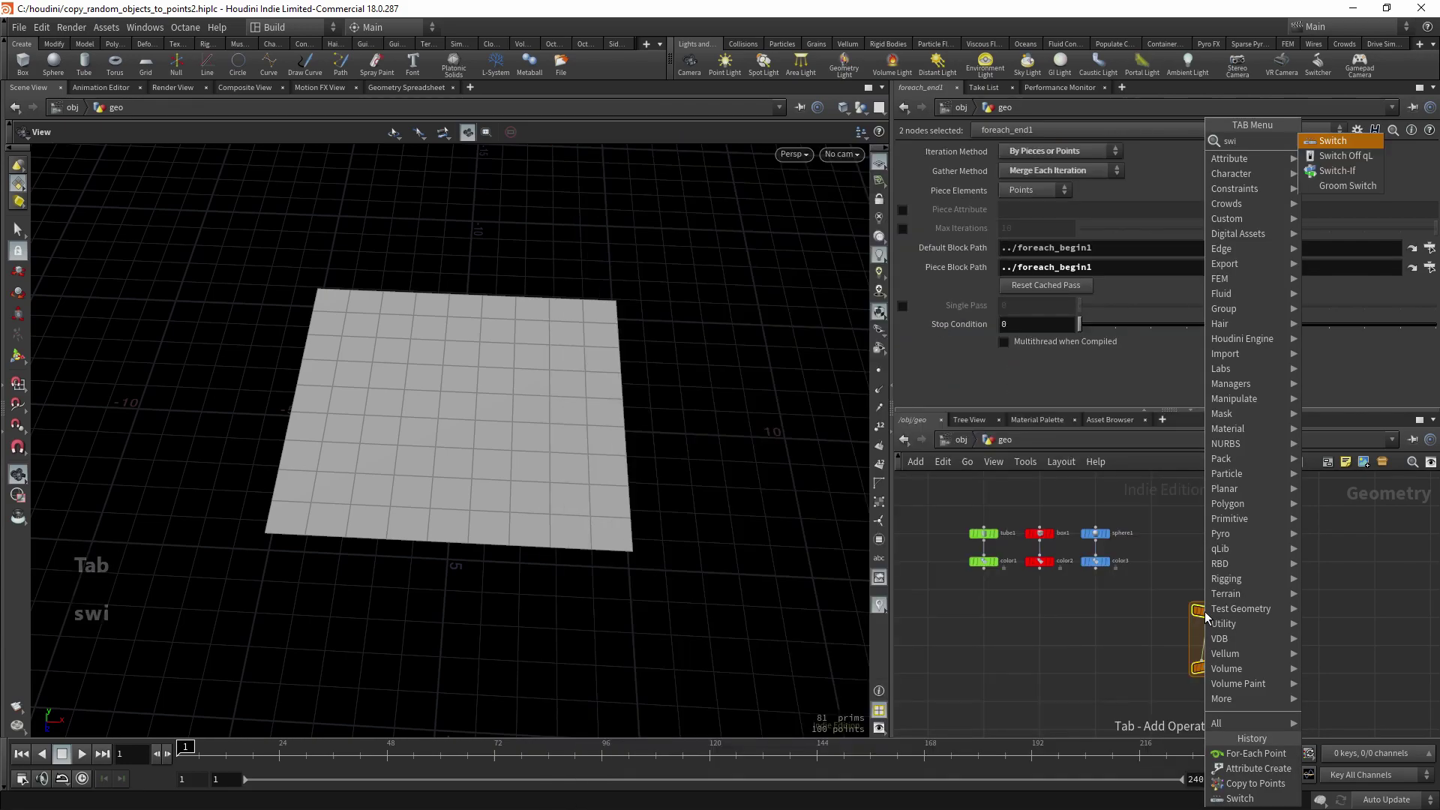
key(Return)
key(Return)
key(Tab)
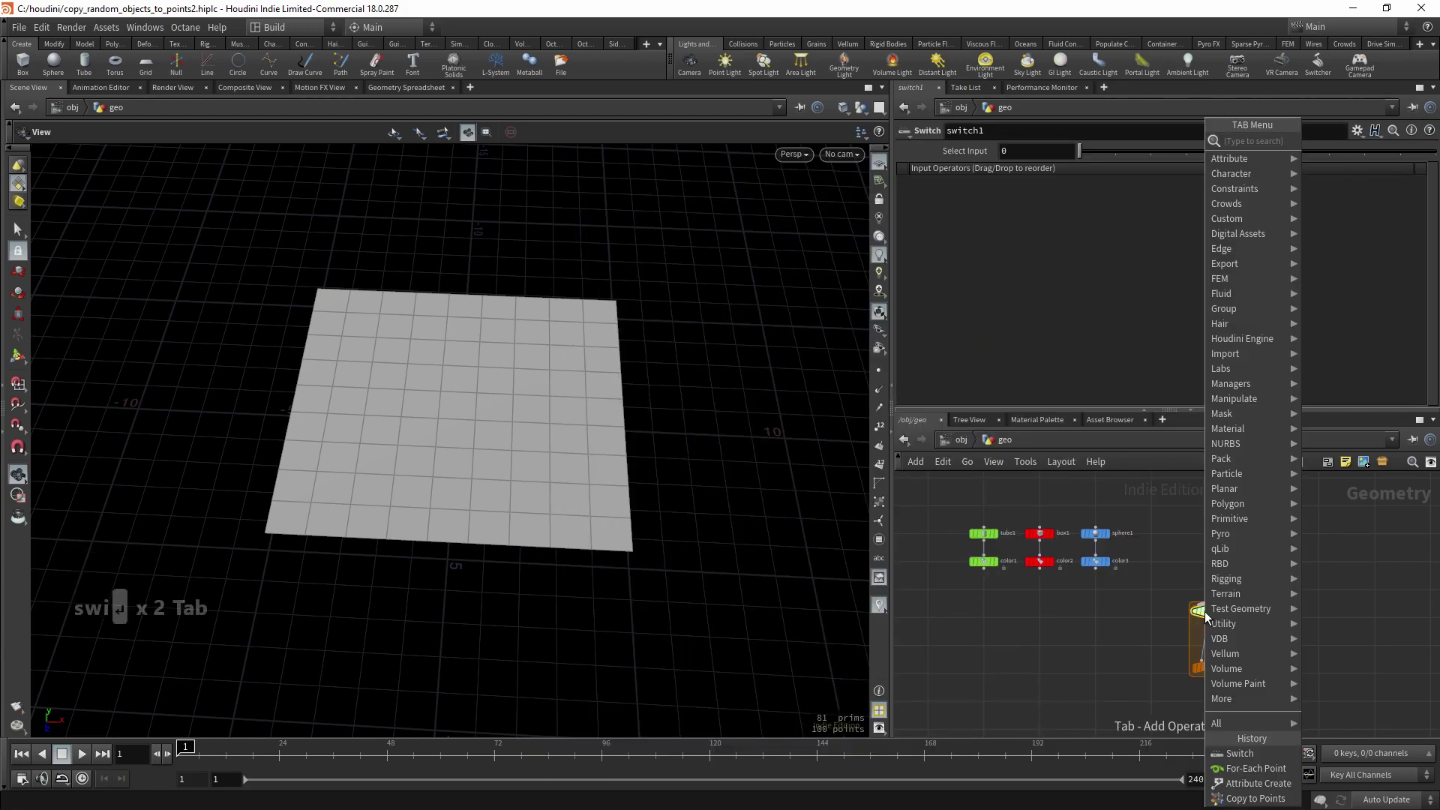
text(cop)
key(Down)
key(Down)
key(Down)
key(Down)
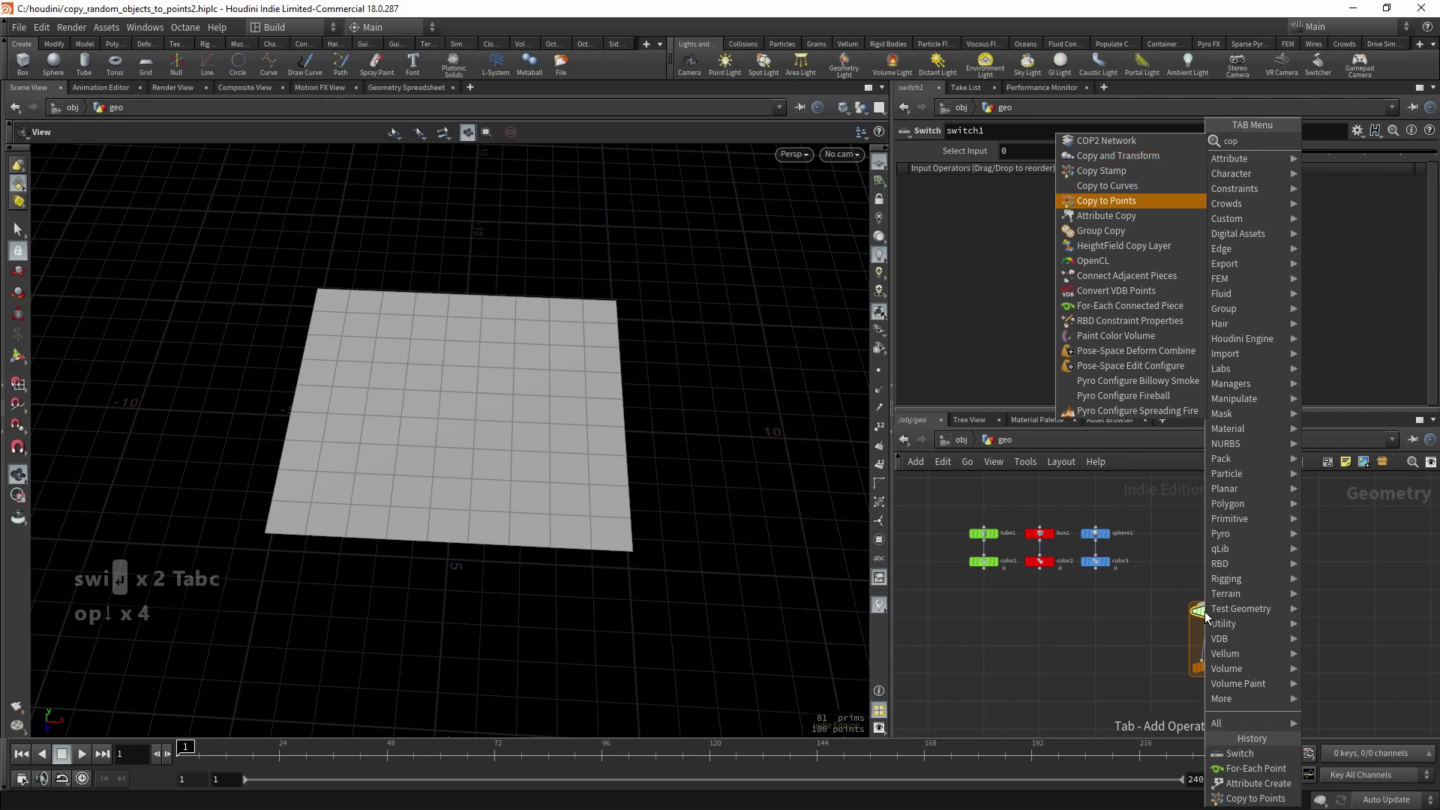
key(Return)
key(Return)
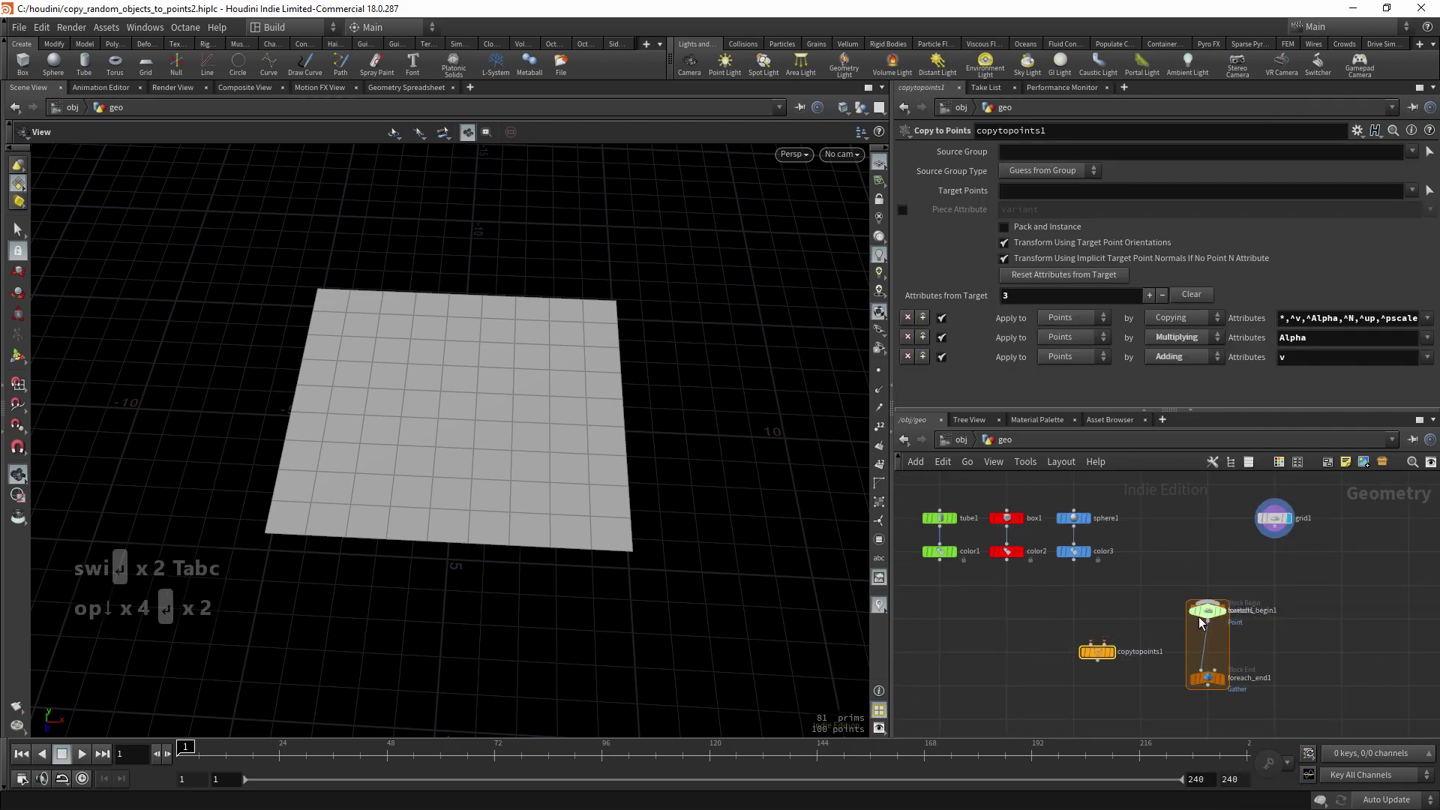
- Wire color1, color2 and color3 into switch1, and switch1 into copytopoints1 inside the loop
drag(1202, 622, 1006, 621)
middle_drag(1005, 592, 1061, 594)
drag(960, 533, 1192, 586)
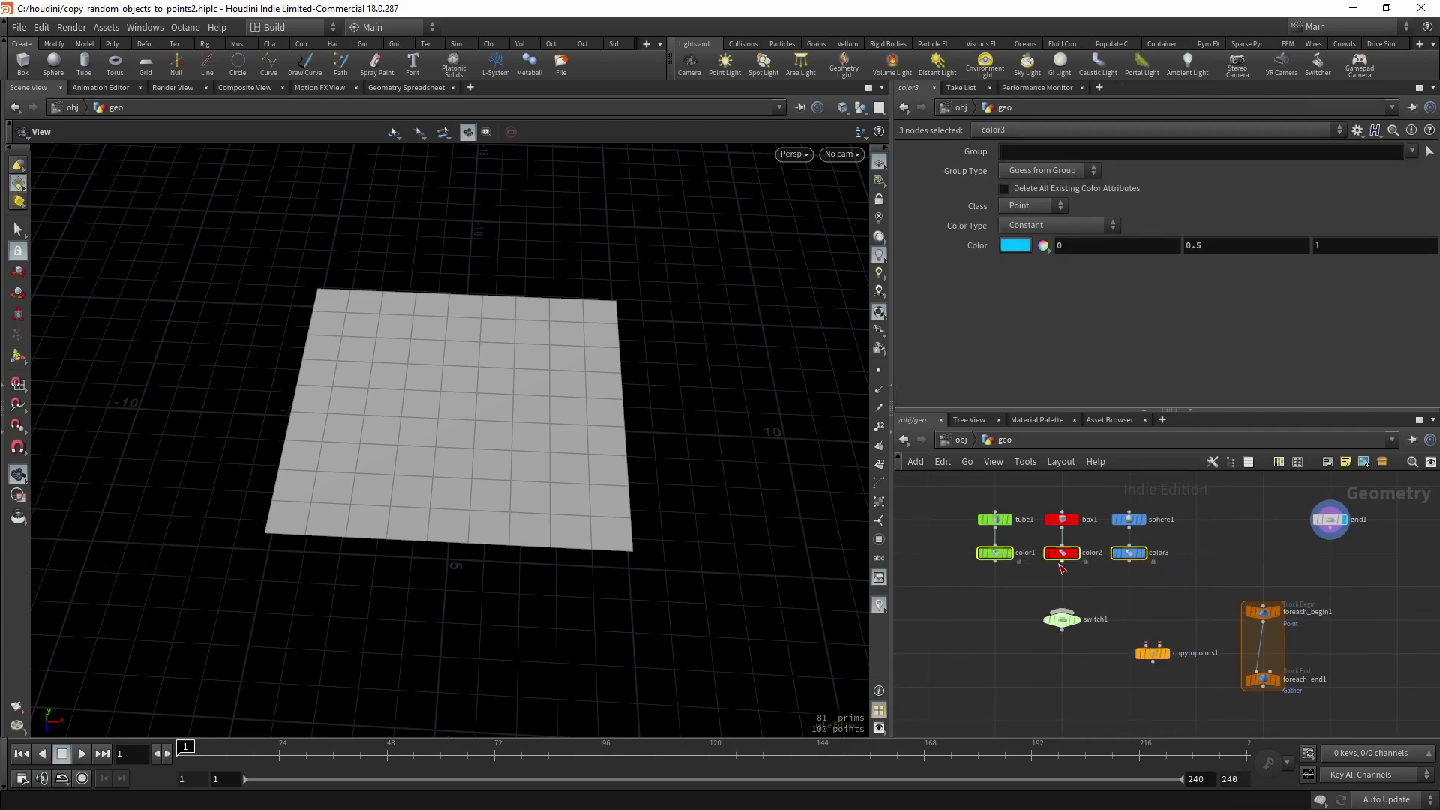
drag(1062, 564, 1062, 611)
scroll(1072, 611, up, 1)
middle_drag(1133, 657, 1089, 629)
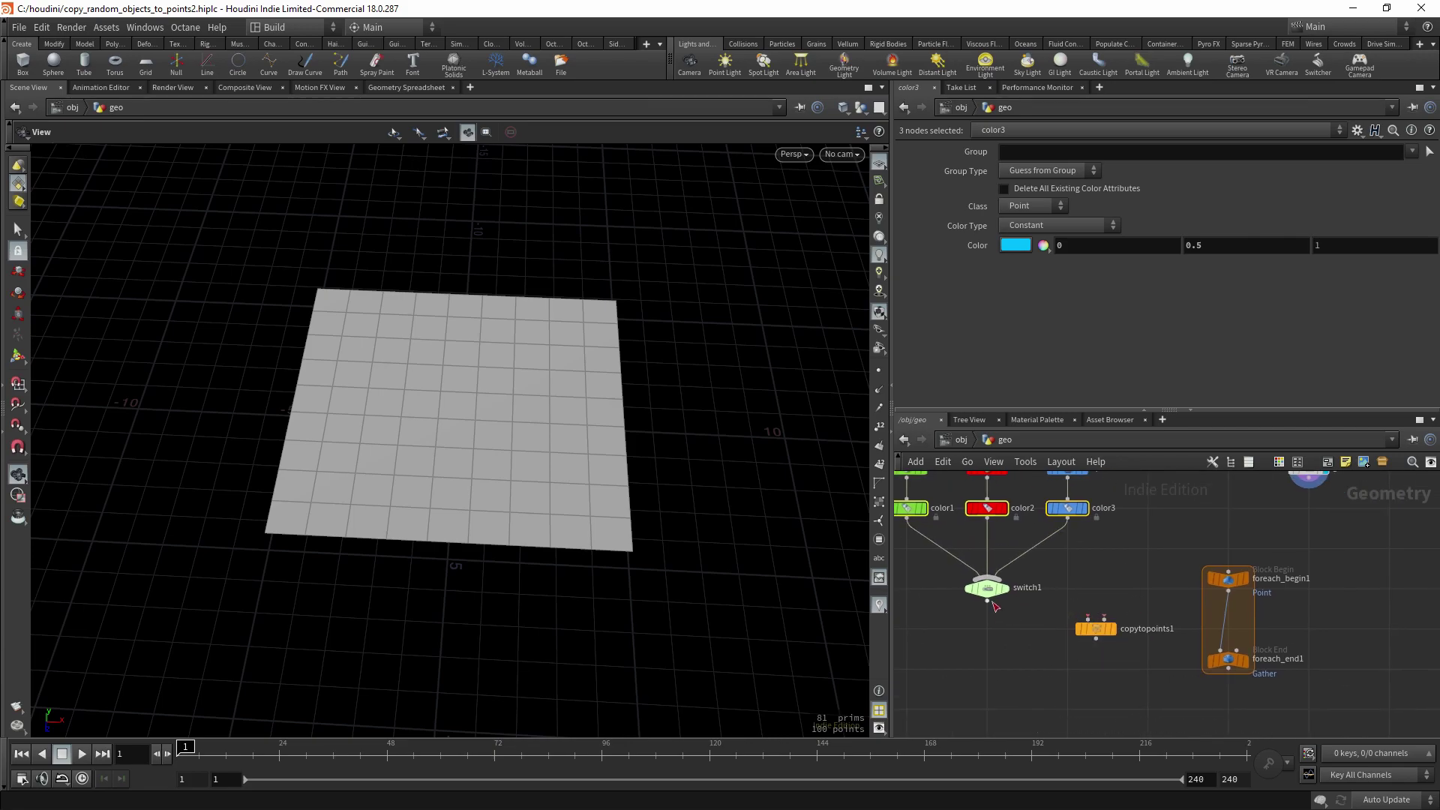
mouse_move(988, 602)
mouse_down()
mouse_move(1141, 628)
mouse_move(1222, 660)
mouse_move(1247, 637)
mouse_up()
- Cut the direct begin-to-end wire, align the loop nodes under grid1 and select foreach_end1
key(y)
drag(1138, 640, 1220, 651)
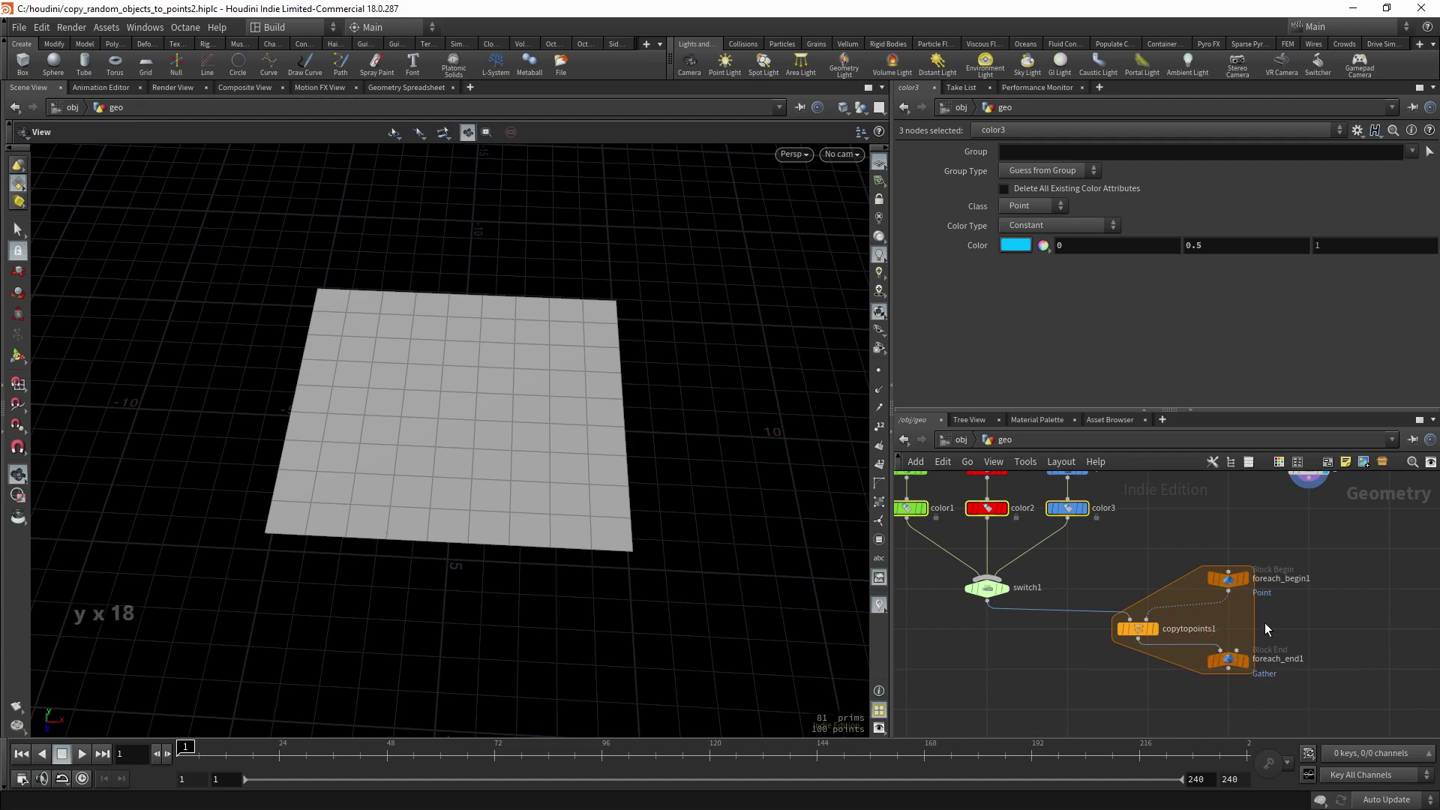
scroll(1282, 564, down, 3)
drag(1158, 591, 1312, 714)
key(a)
drag(1228, 610, 1287, 597)
click(1282, 651)
- Display the loop output and set switch1's Select Input to 2 for blue spheres
key(r)
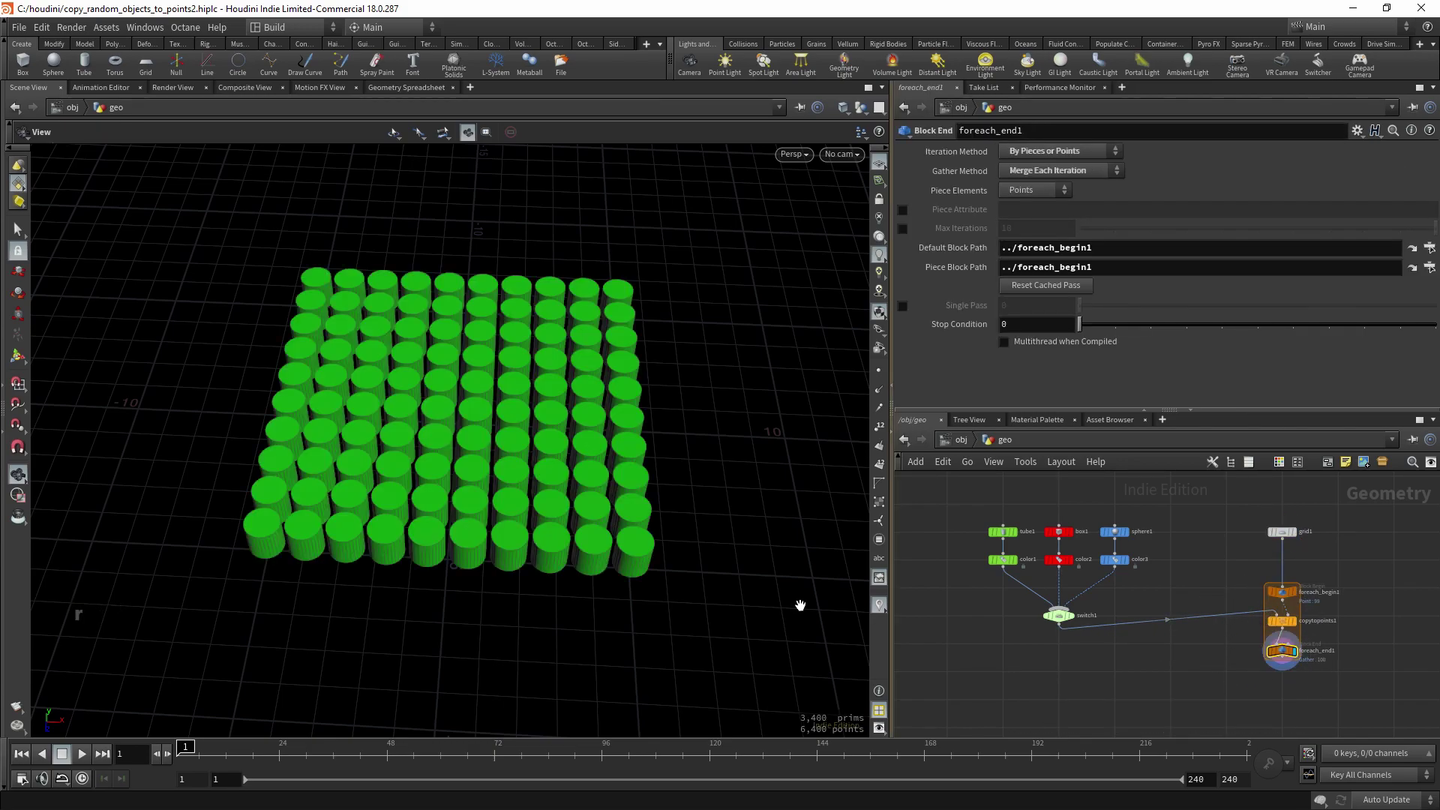
drag(800, 605, 793, 620)
click(1058, 615)
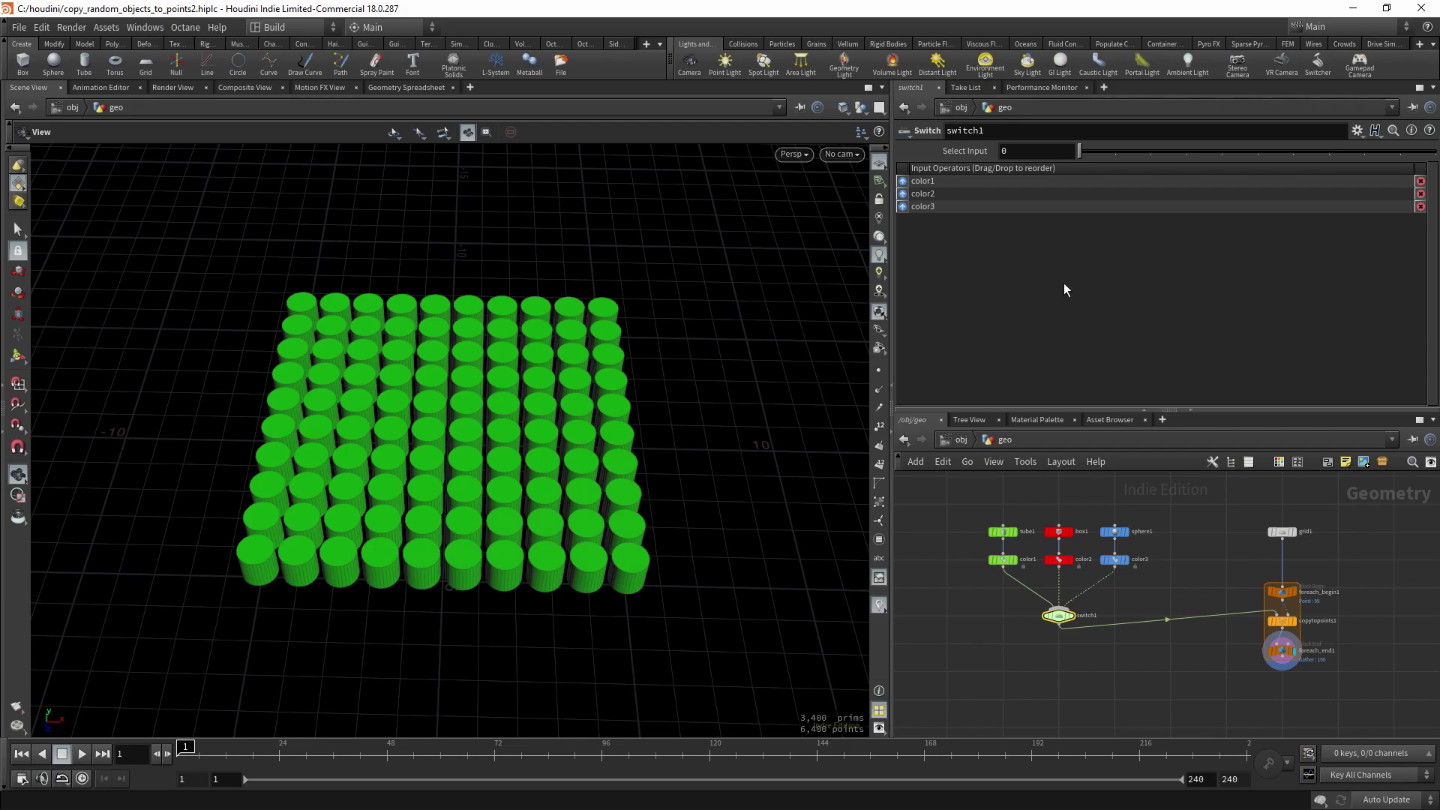
mouse_move(1112, 153)
mouse_down()
mouse_move(1152, 157)
mouse_move(1125, 158)
mouse_move(1139, 156)
mouse_up()
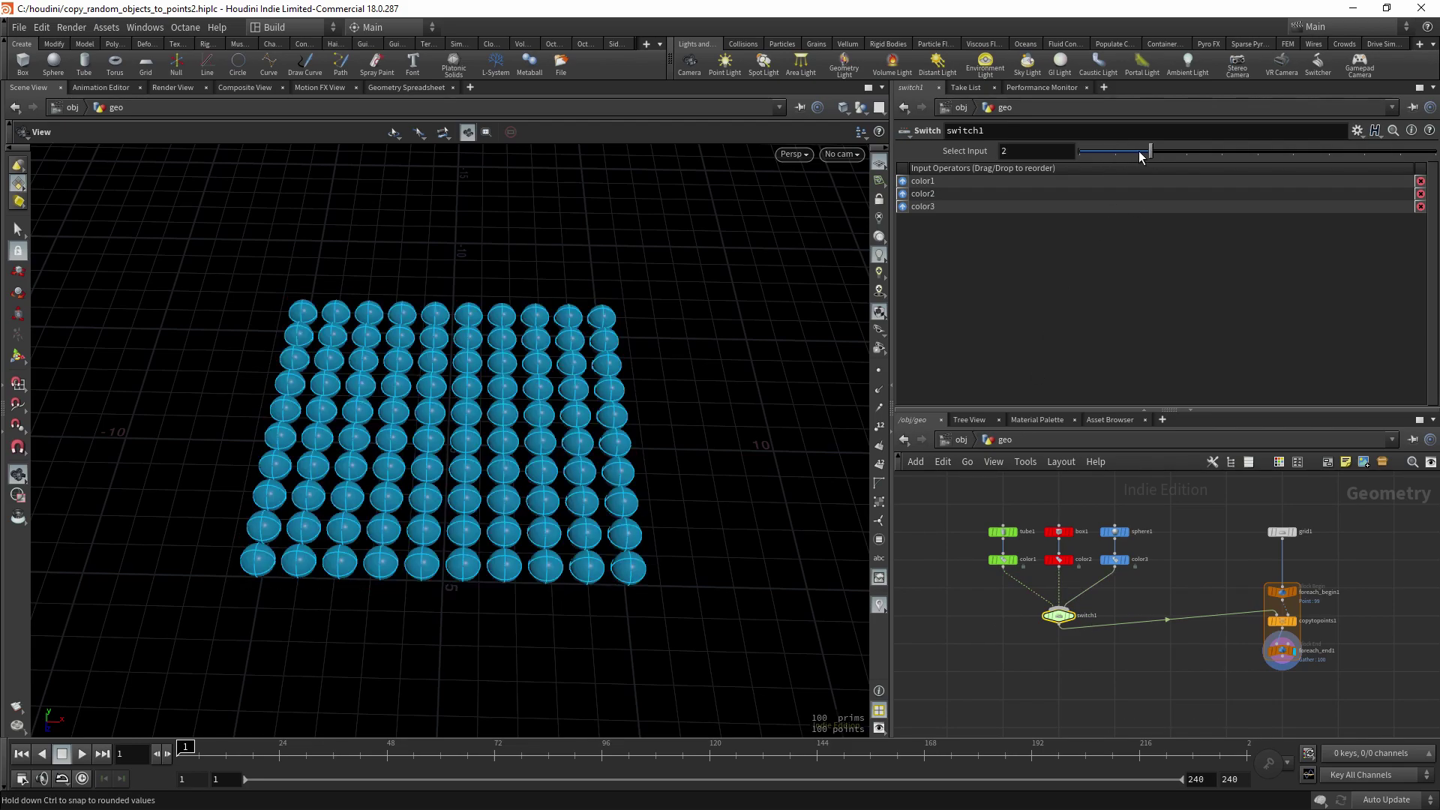
middle_drag(1199, 659, 1194, 655)
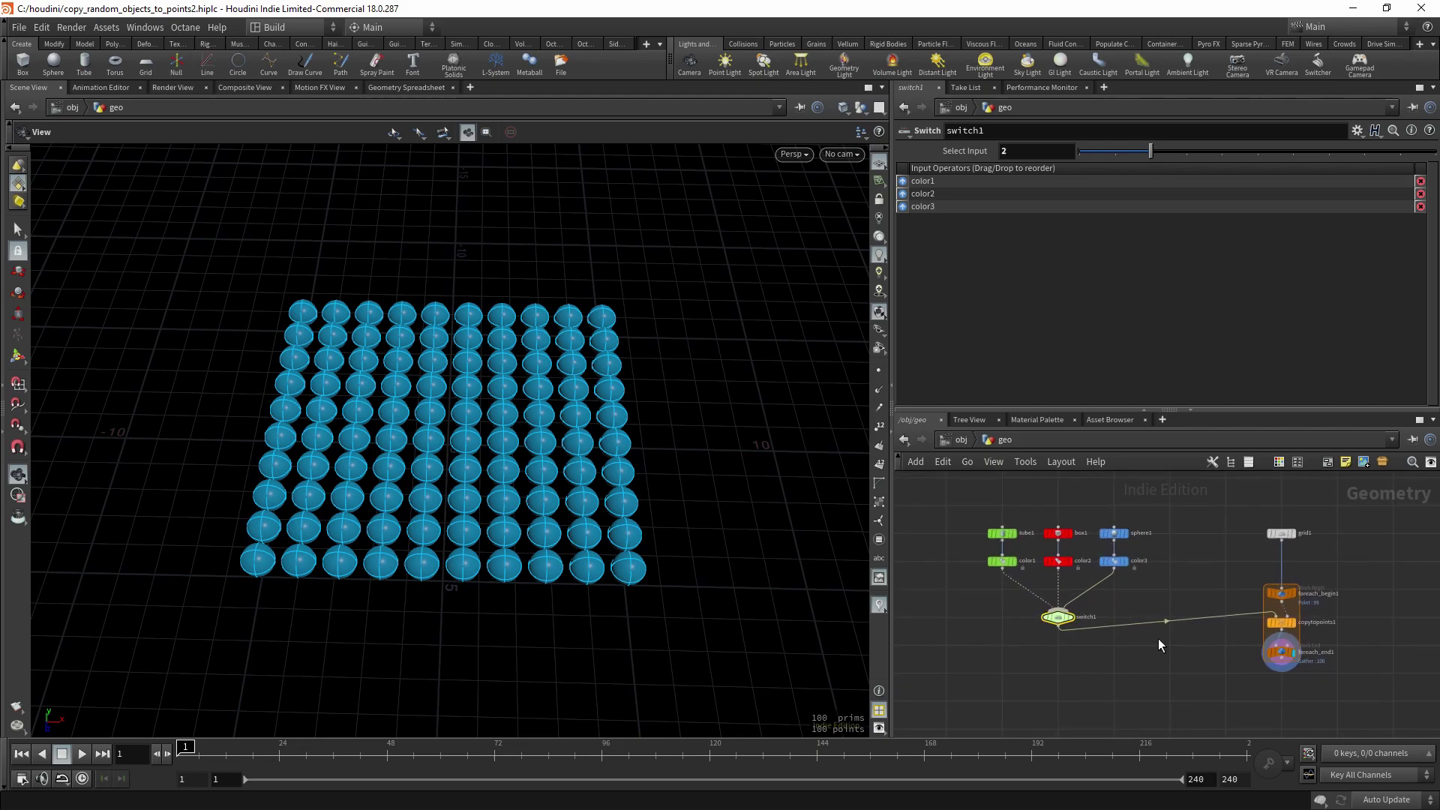
- Insert an Attribute Randomize node between grid1 and foreach_begin1
key(Tab)
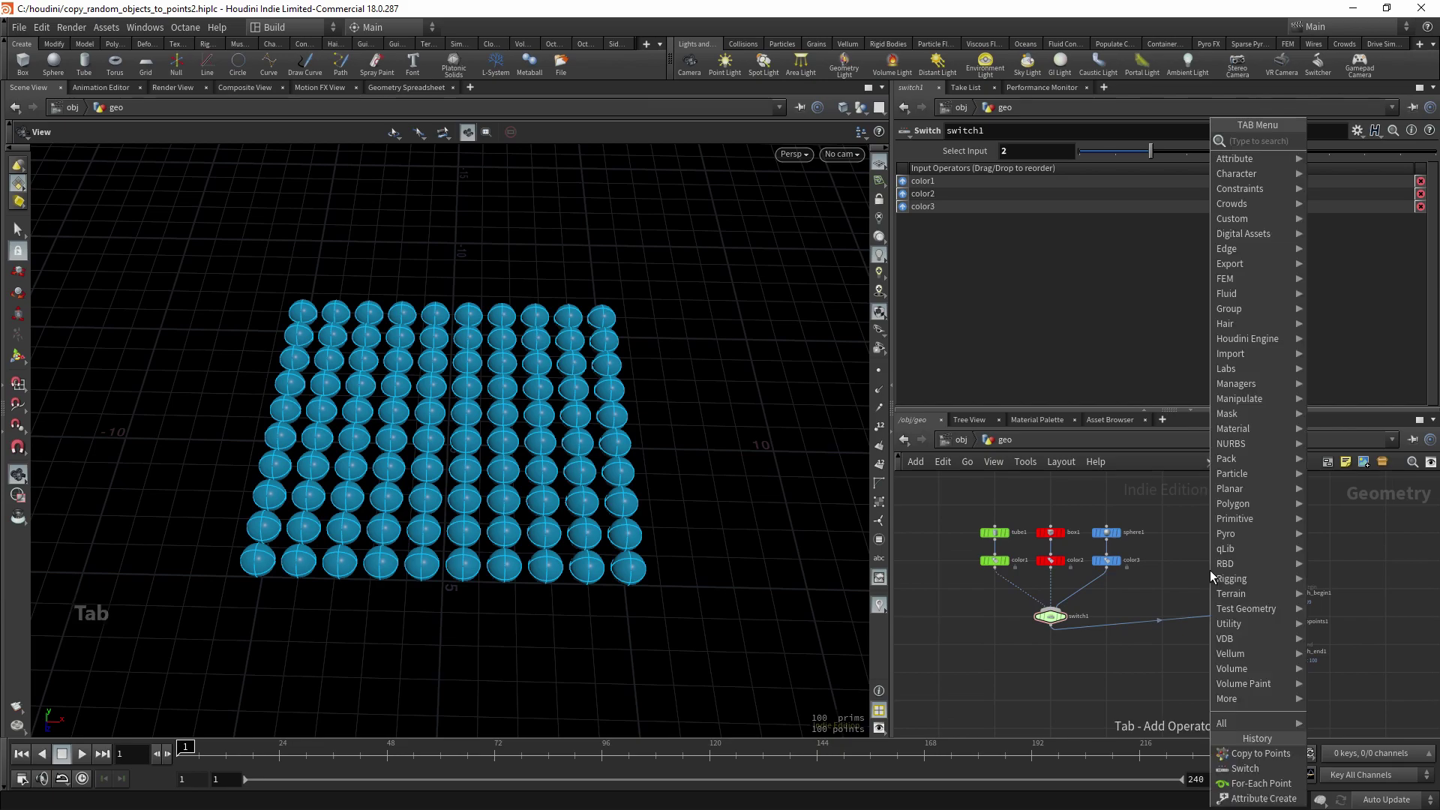
text(rando)
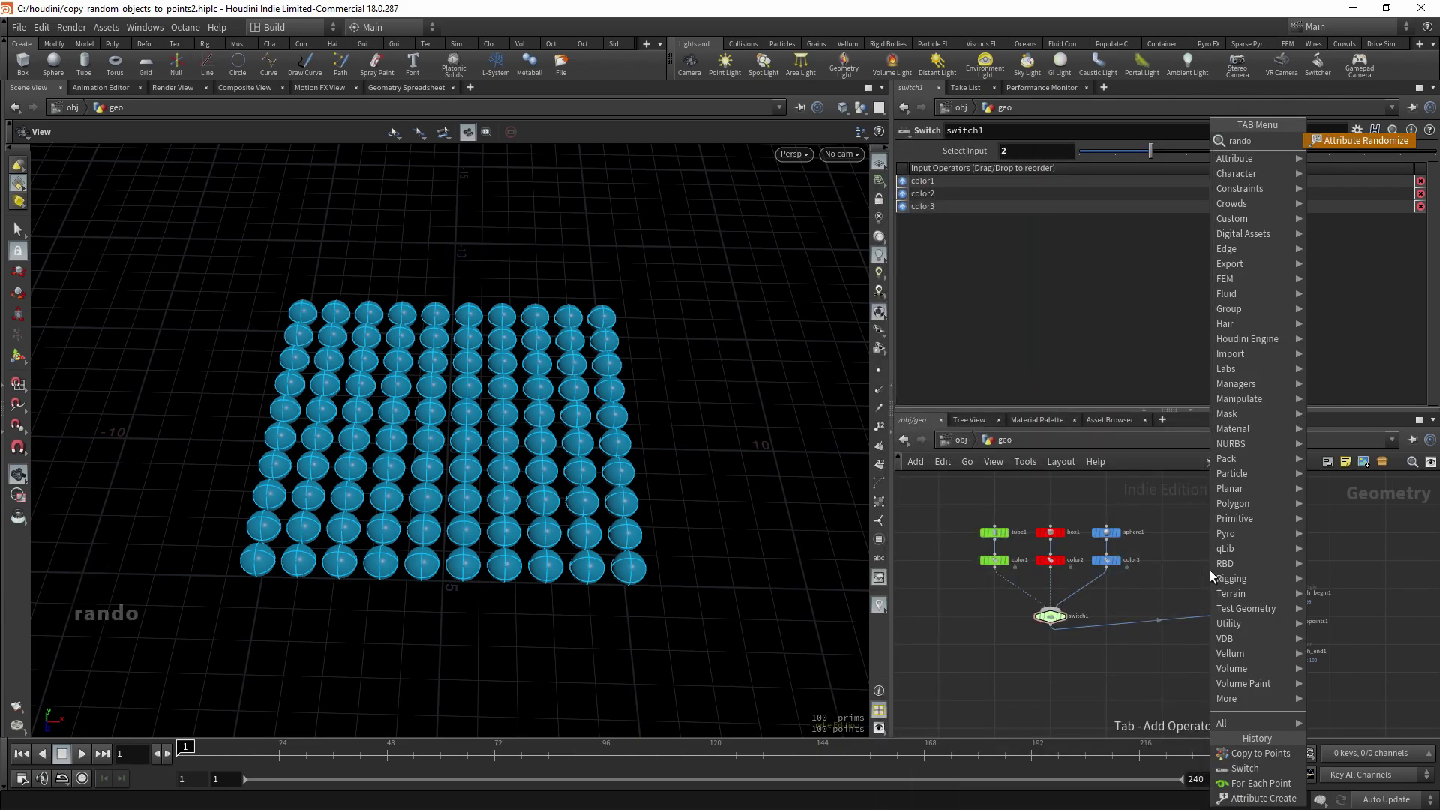
key(Return)
key(Return)
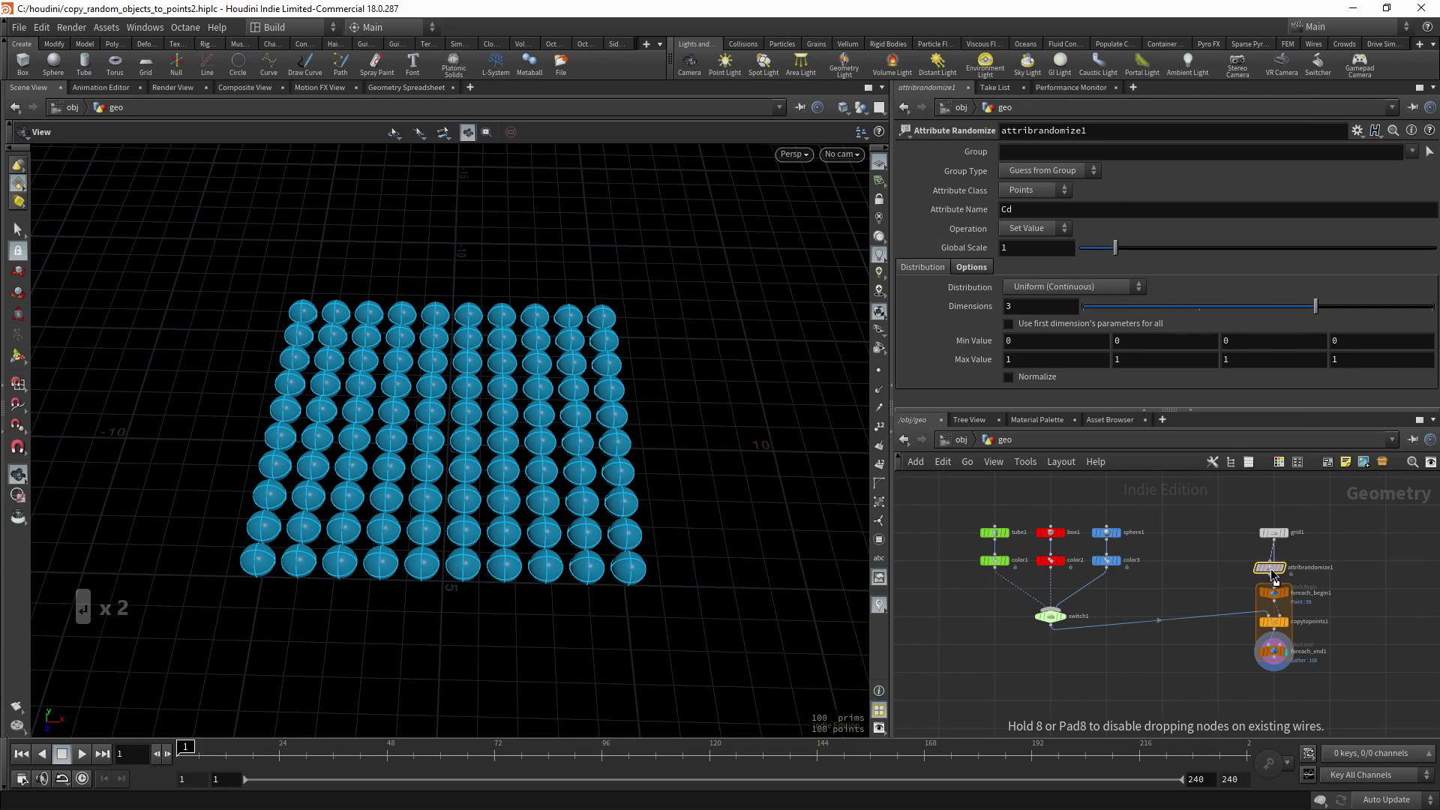
click(1270, 568)
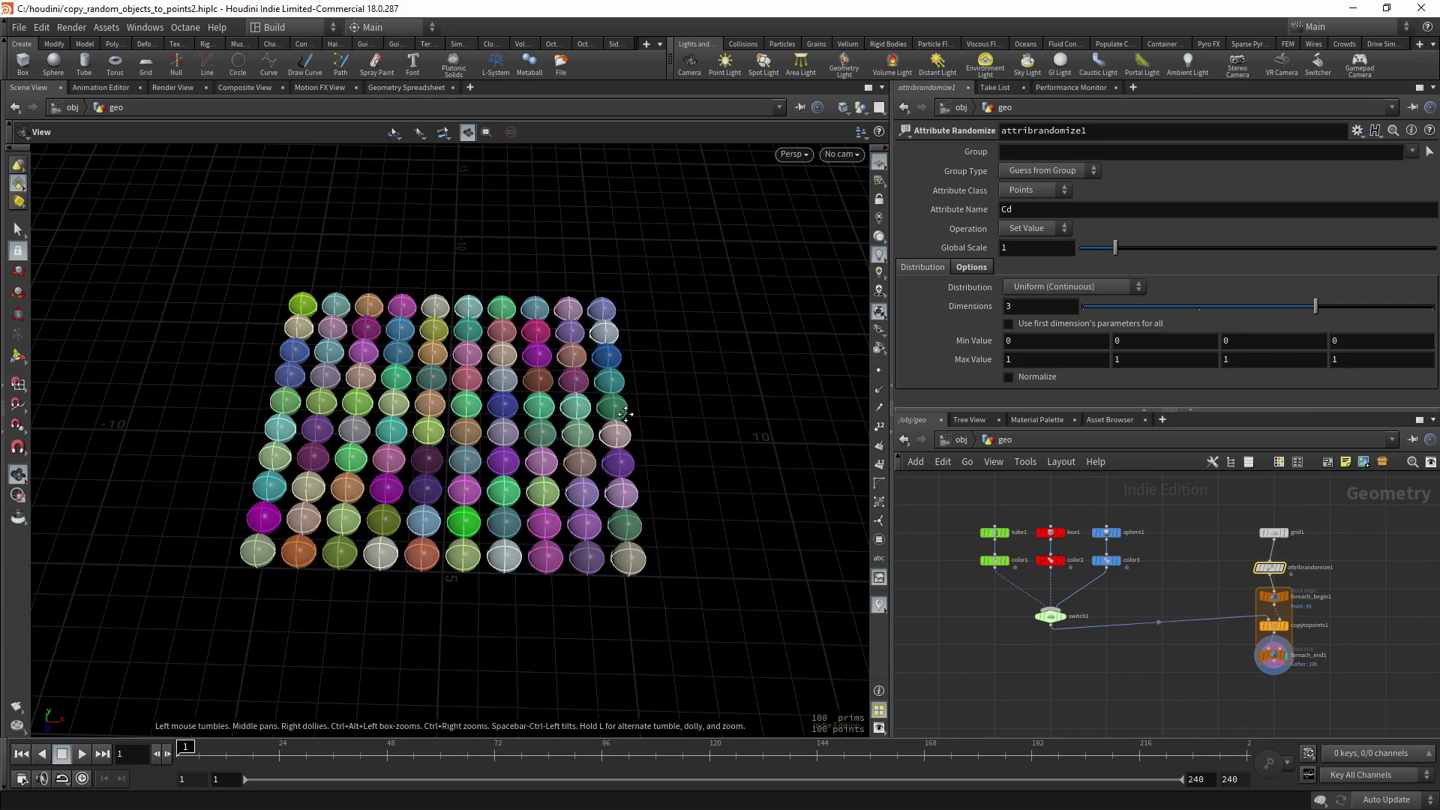
- Change its Attribute Name from Cd to myID
middle_drag(629, 433, 630, 424)
click(1048, 213)
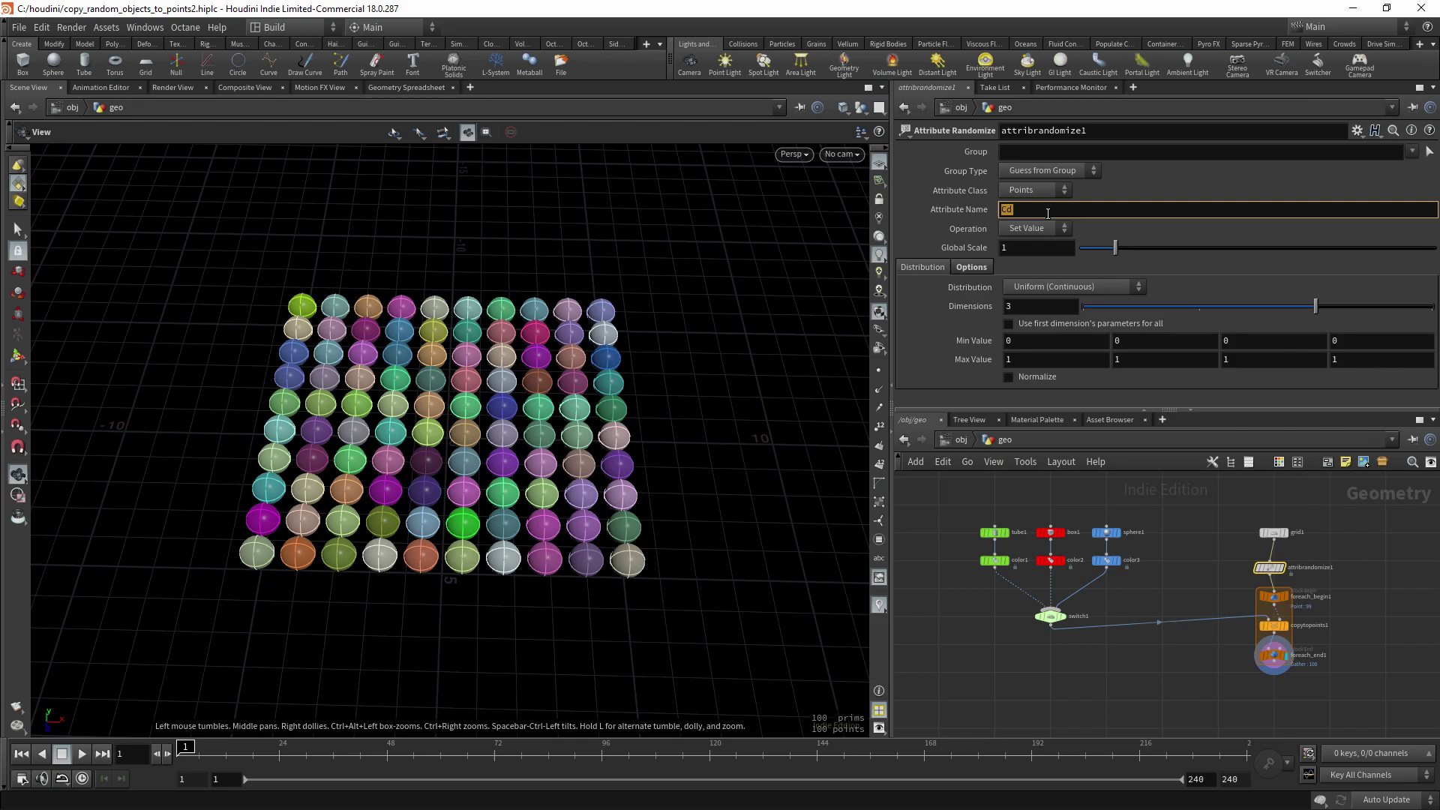
text(myID)
key(Return)
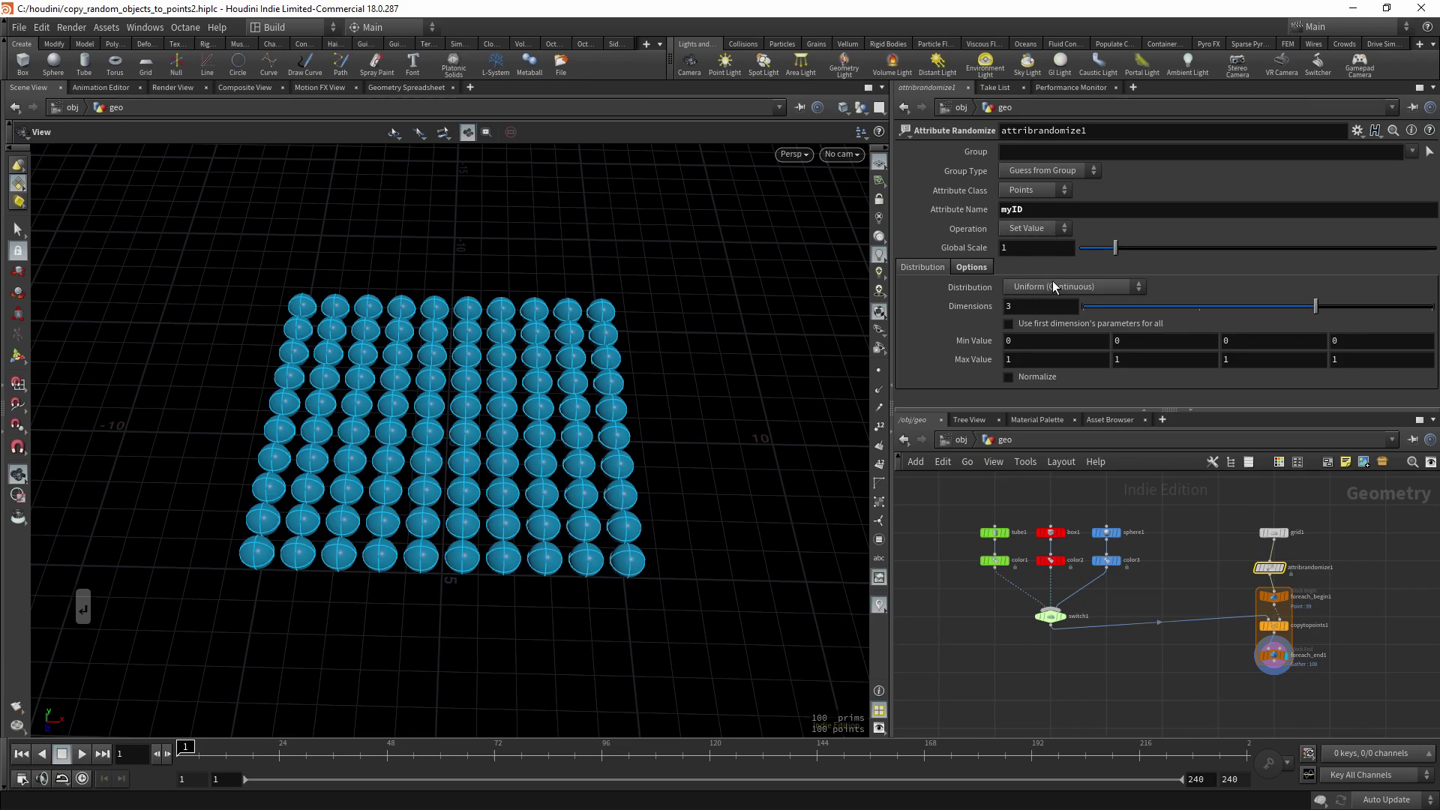
- Set the distribution to Custom Discrete, Float type, with three values
click(1055, 285)
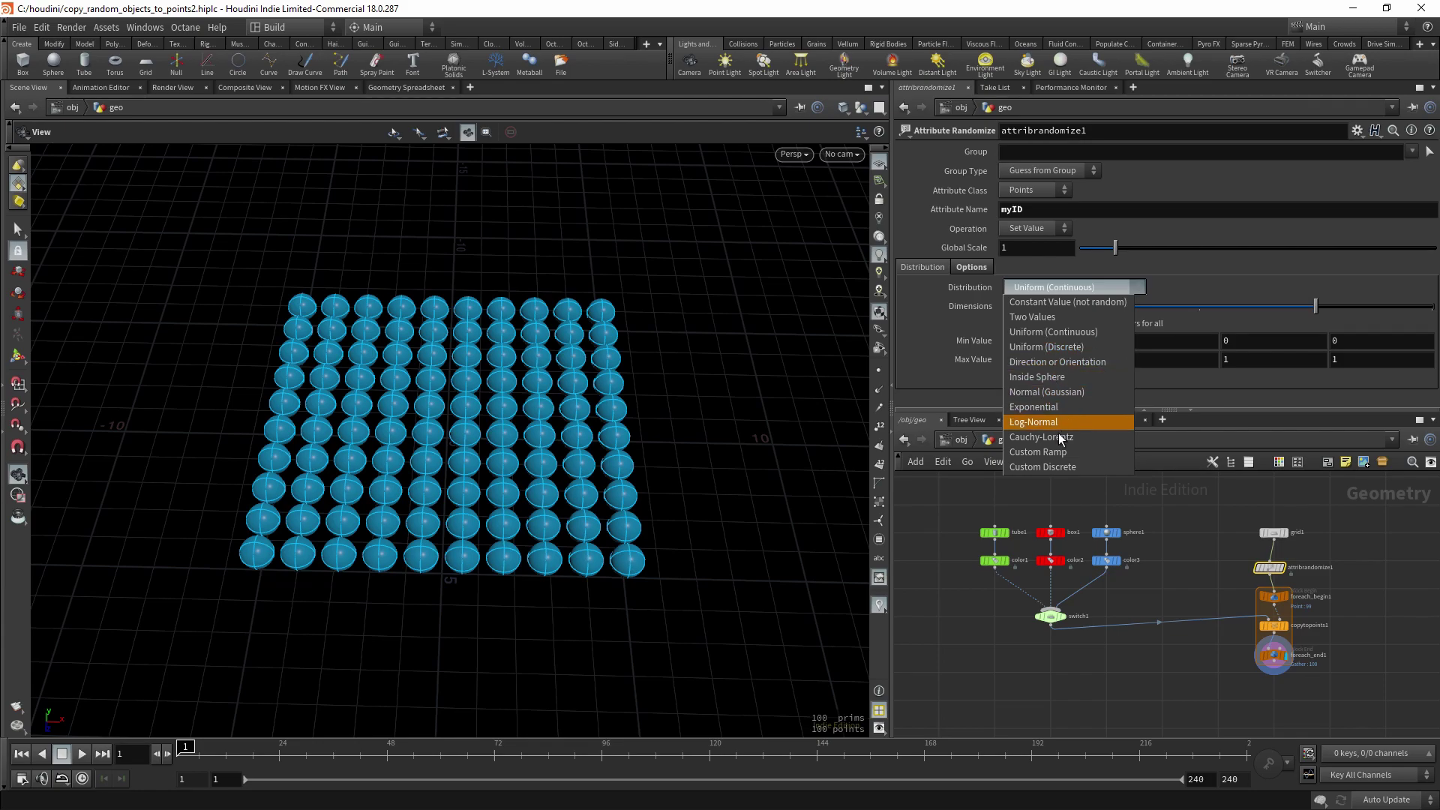
click(1054, 467)
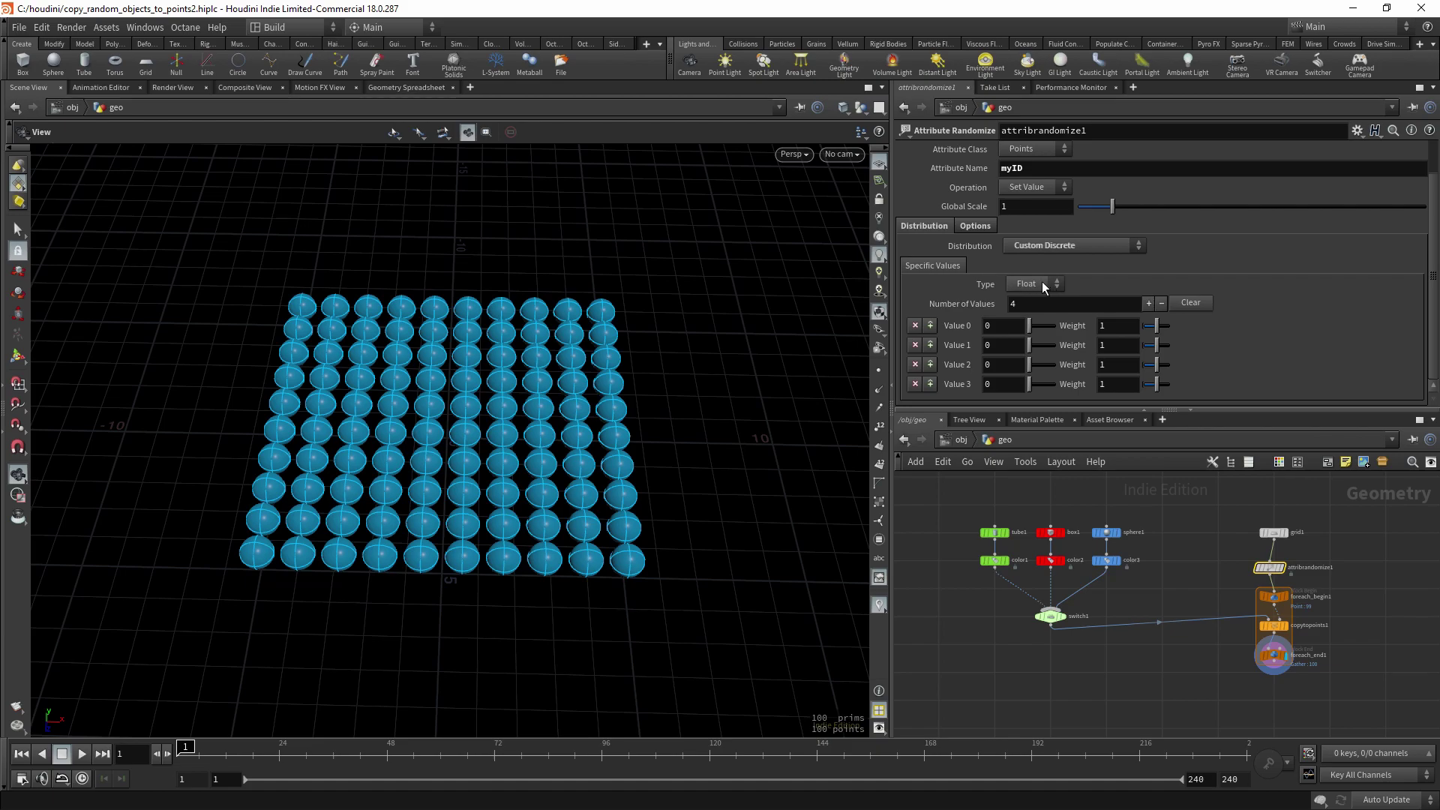
click(1044, 284)
click(1115, 281)
click(915, 384)
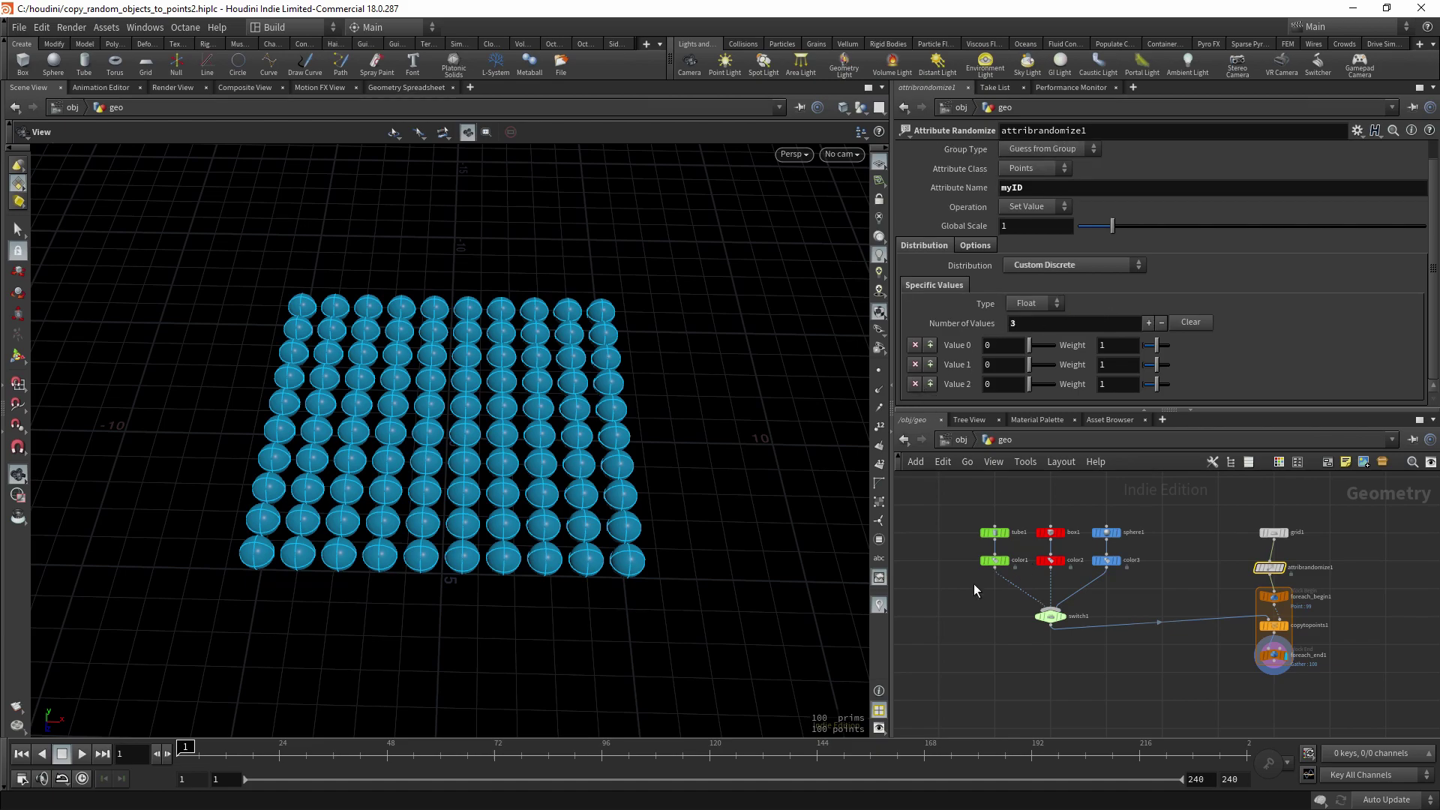
drag(1223, 411, 1182, 488)
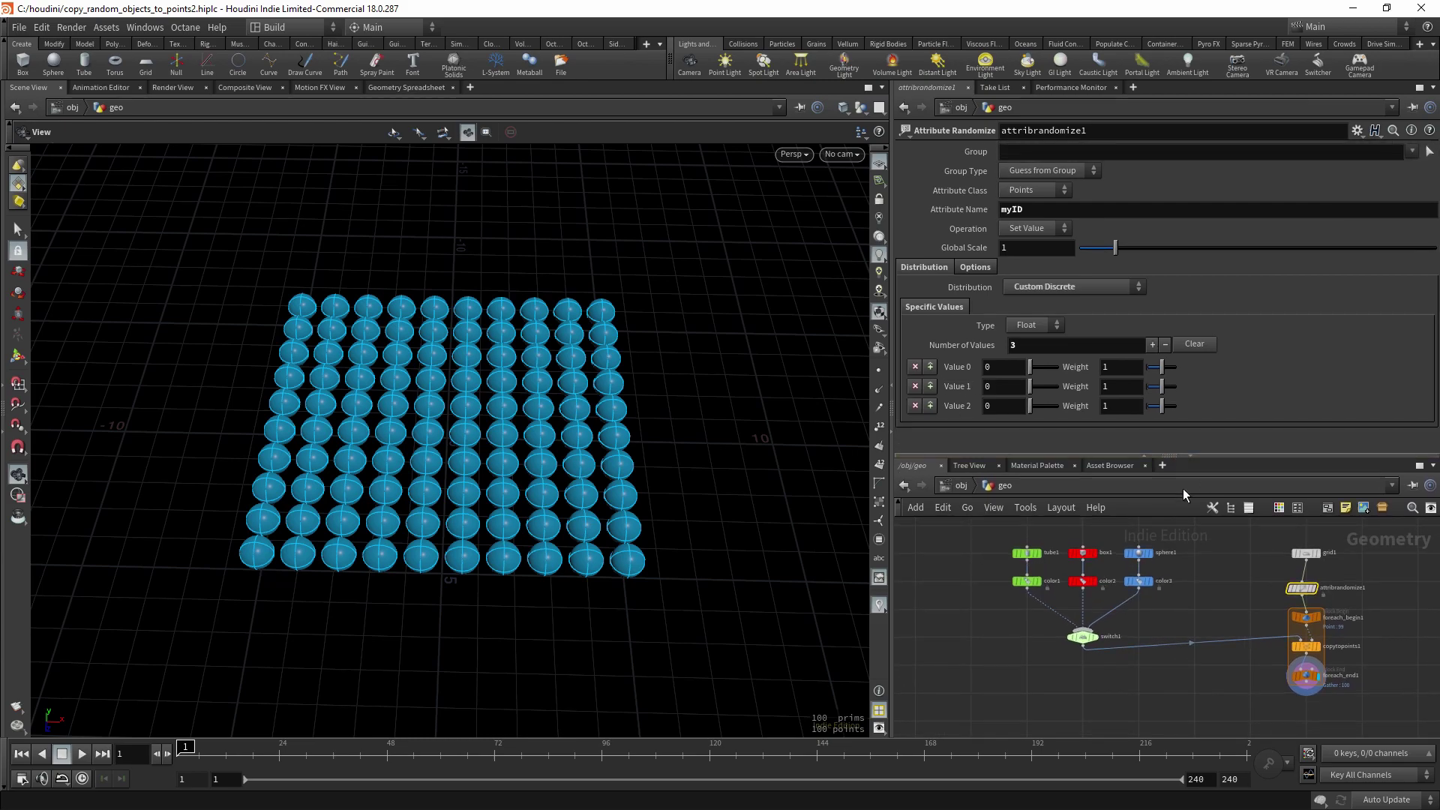
- Set the second and third discrete values to 1 and 2
click(1001, 386)
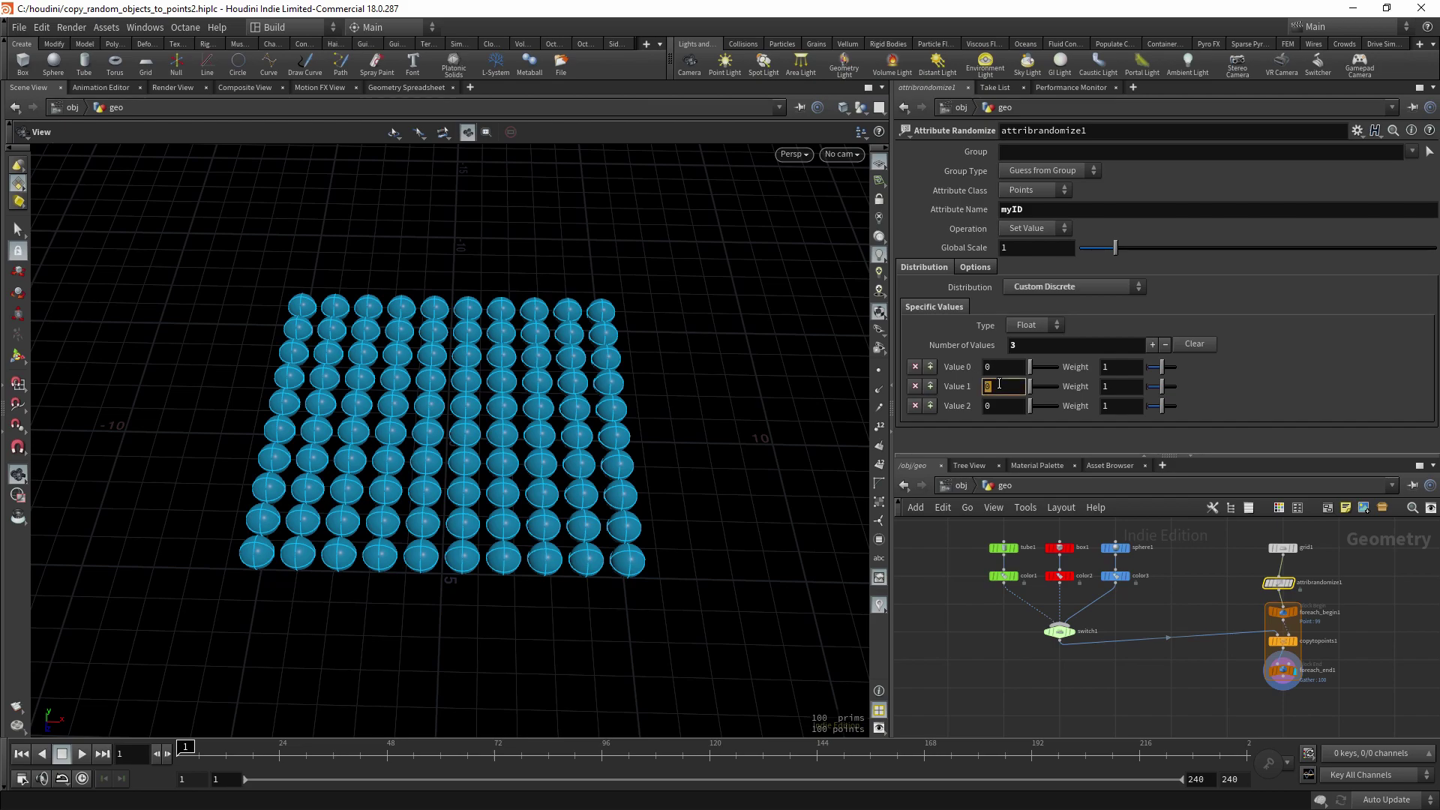
text(1)
key(Return)
click(1009, 405)
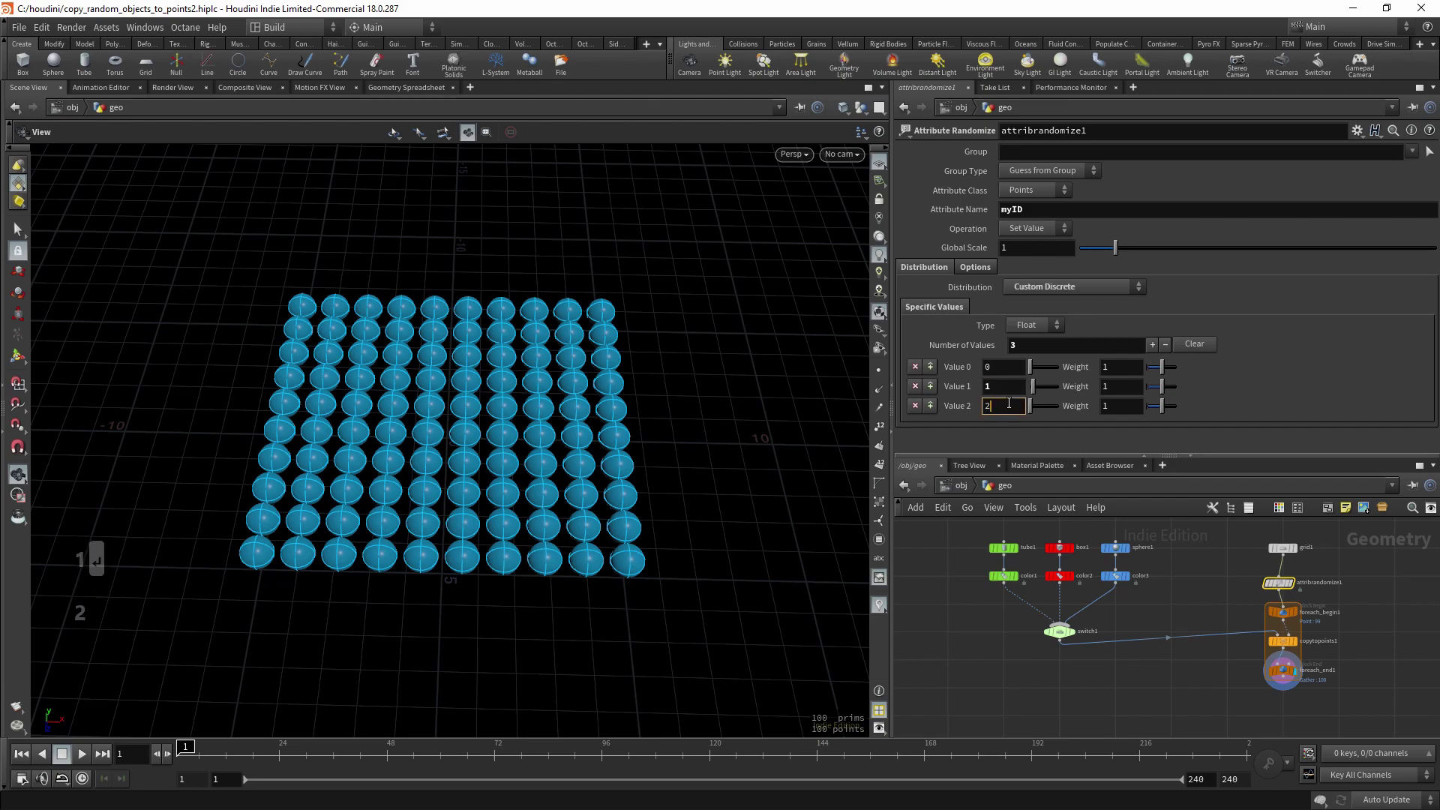
text(2)
key(Return)
click(1080, 635)
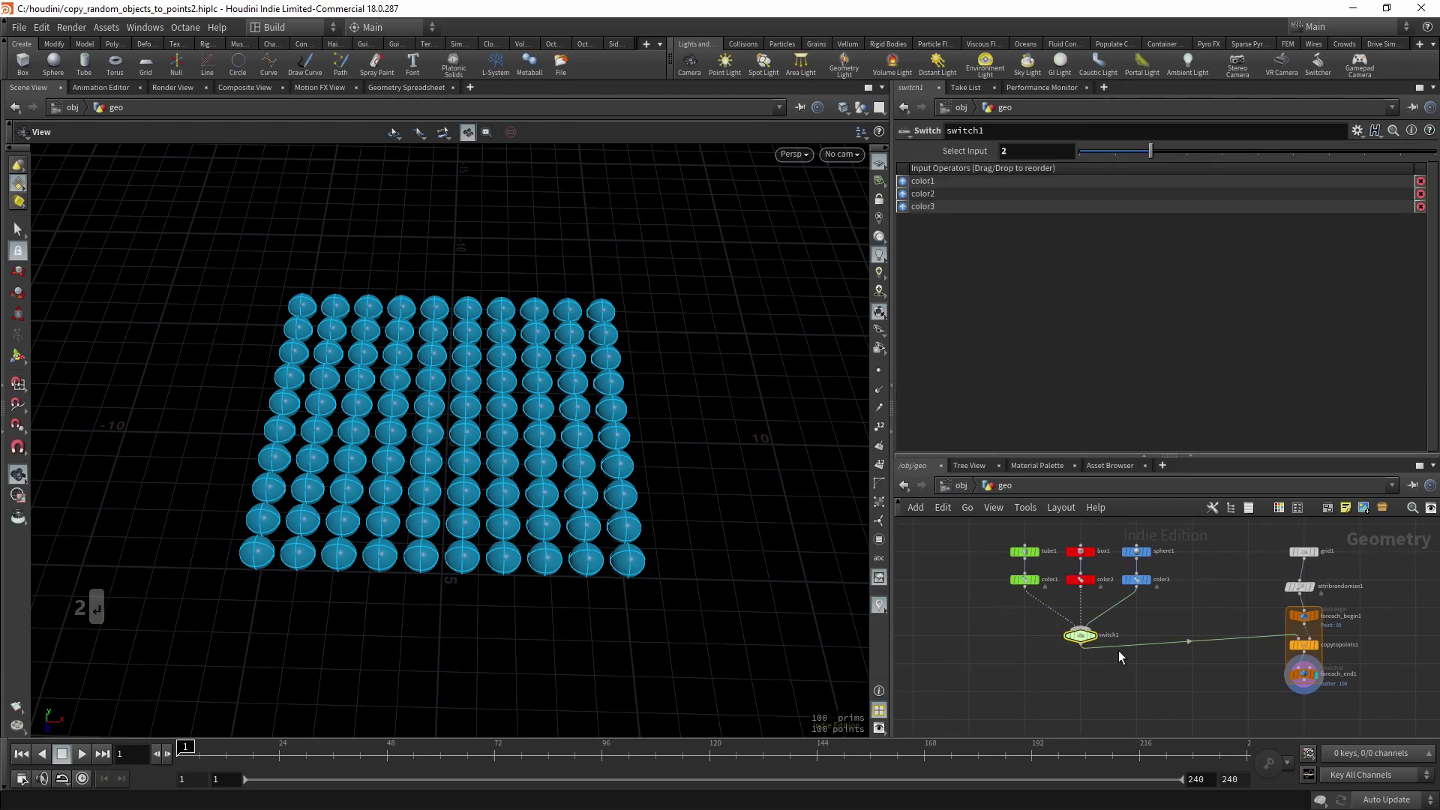
mouse_move(1147, 153)
mouse_down()
mouse_move(1069, 152)
mouse_move(1145, 155)
mouse_up()
middle_drag(1230, 633, 1170, 608)
click(1239, 562)
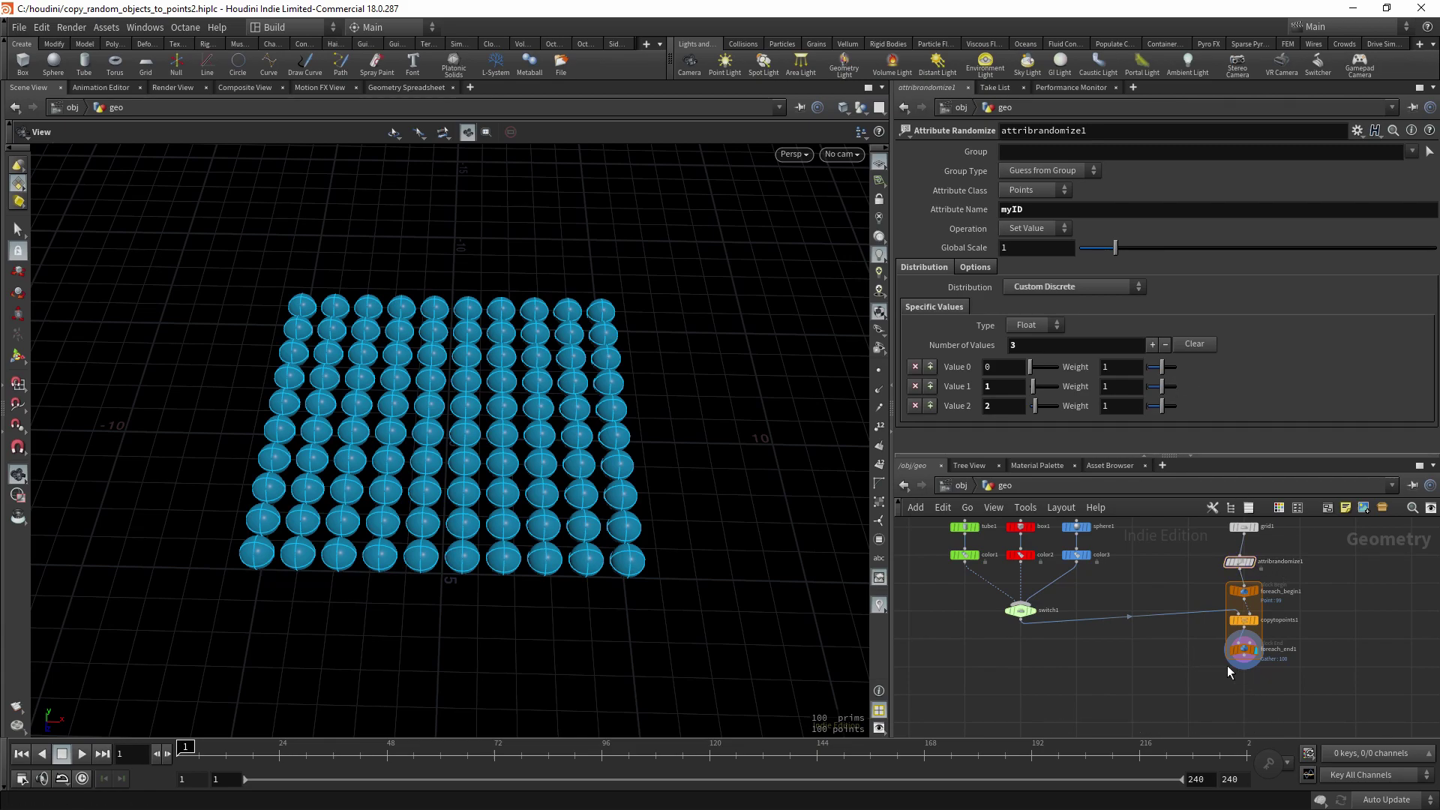
click(1244, 649)
middle_drag(1200, 663, 1144, 660)
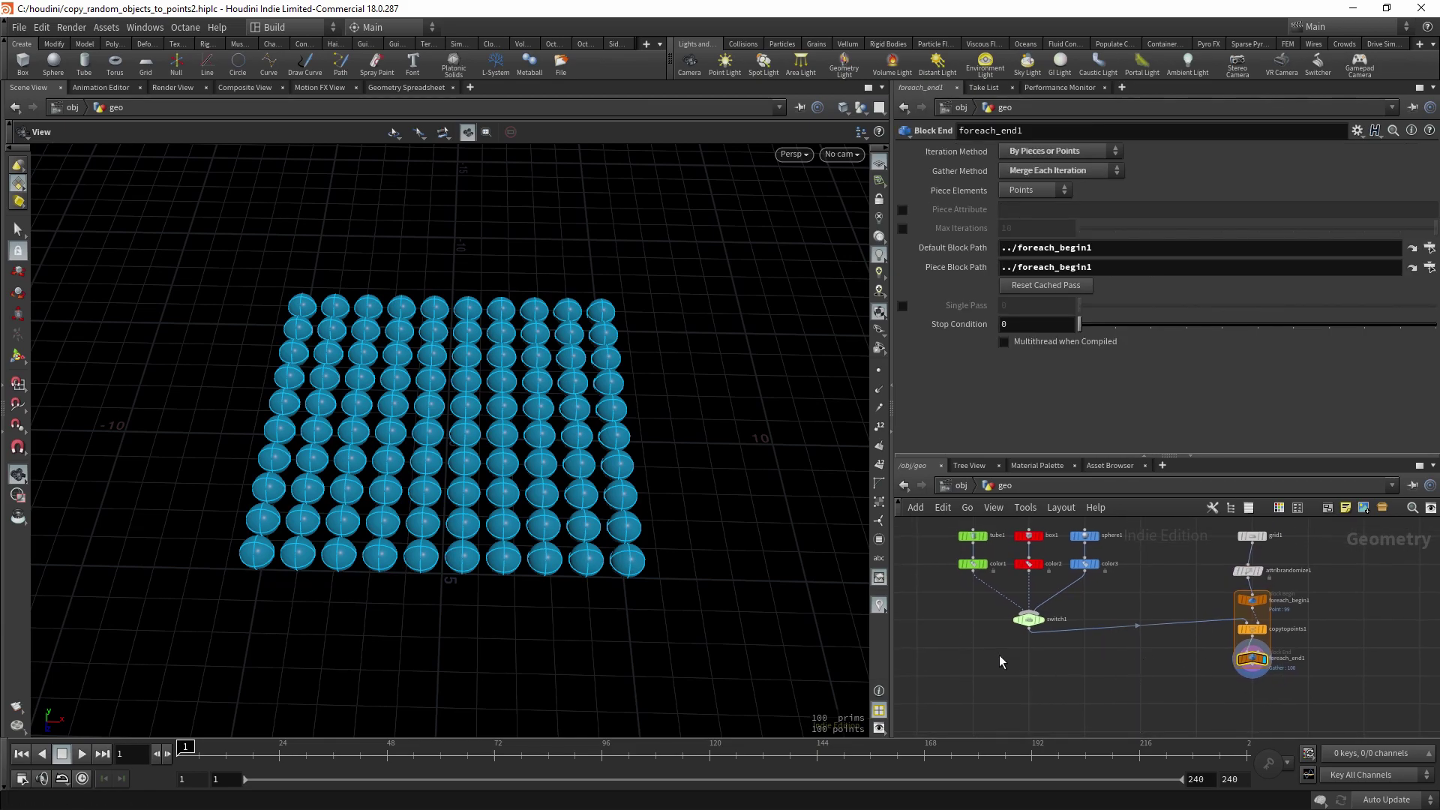
click(1026, 619)
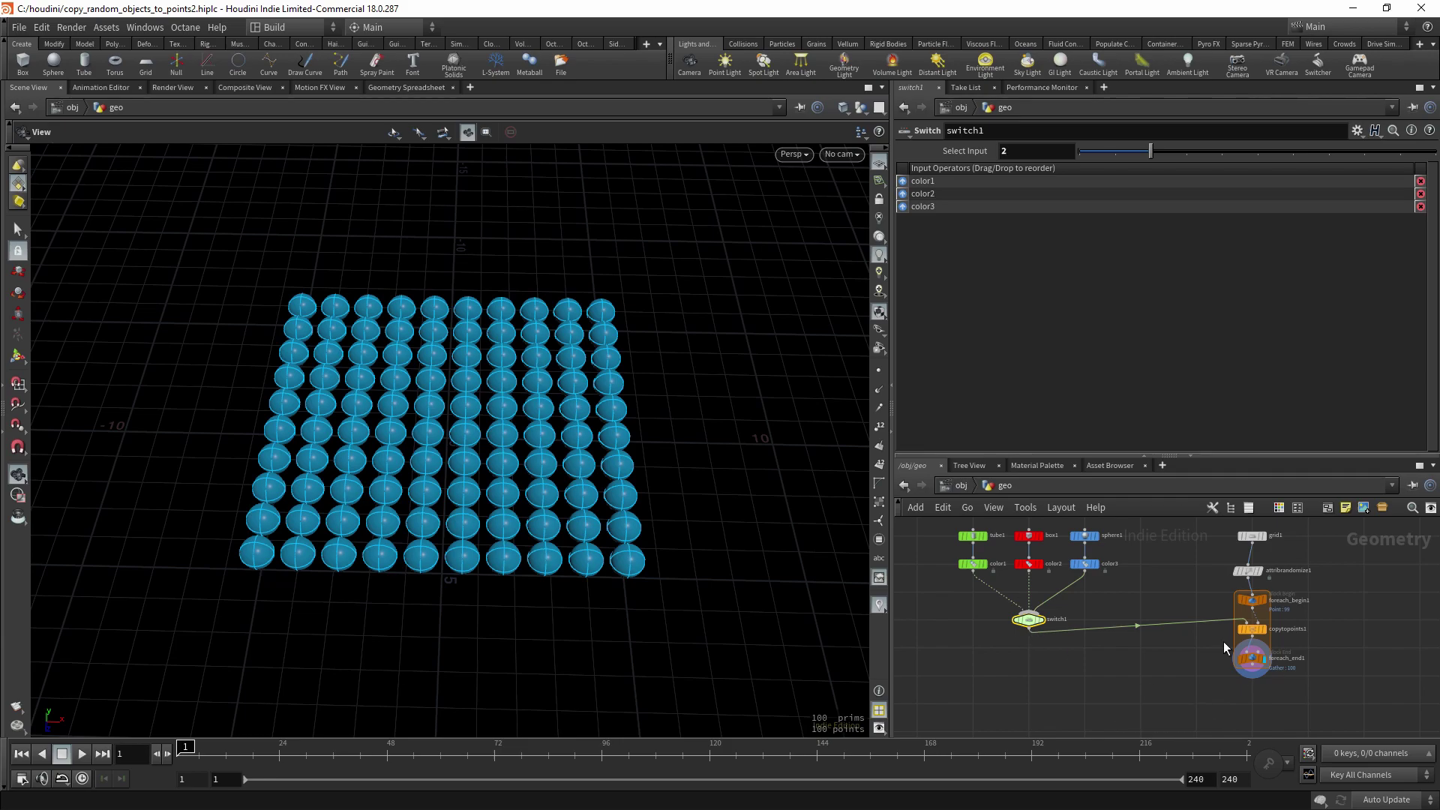
middle_drag(1222, 641, 1153, 615)
scroll(1166, 617, up, 2)
drag(1166, 617, 1035, 613)
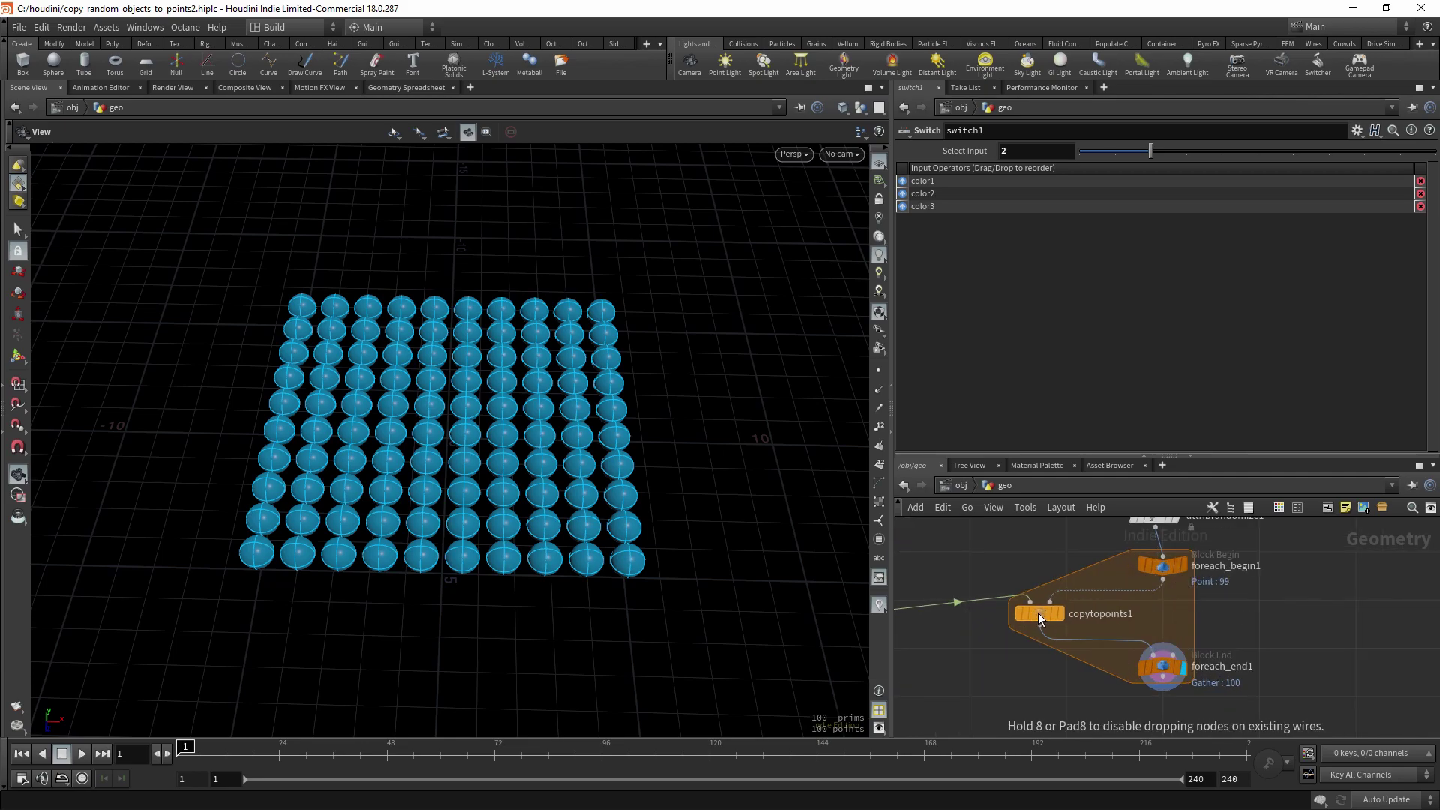
scroll(1167, 601, up, 3)
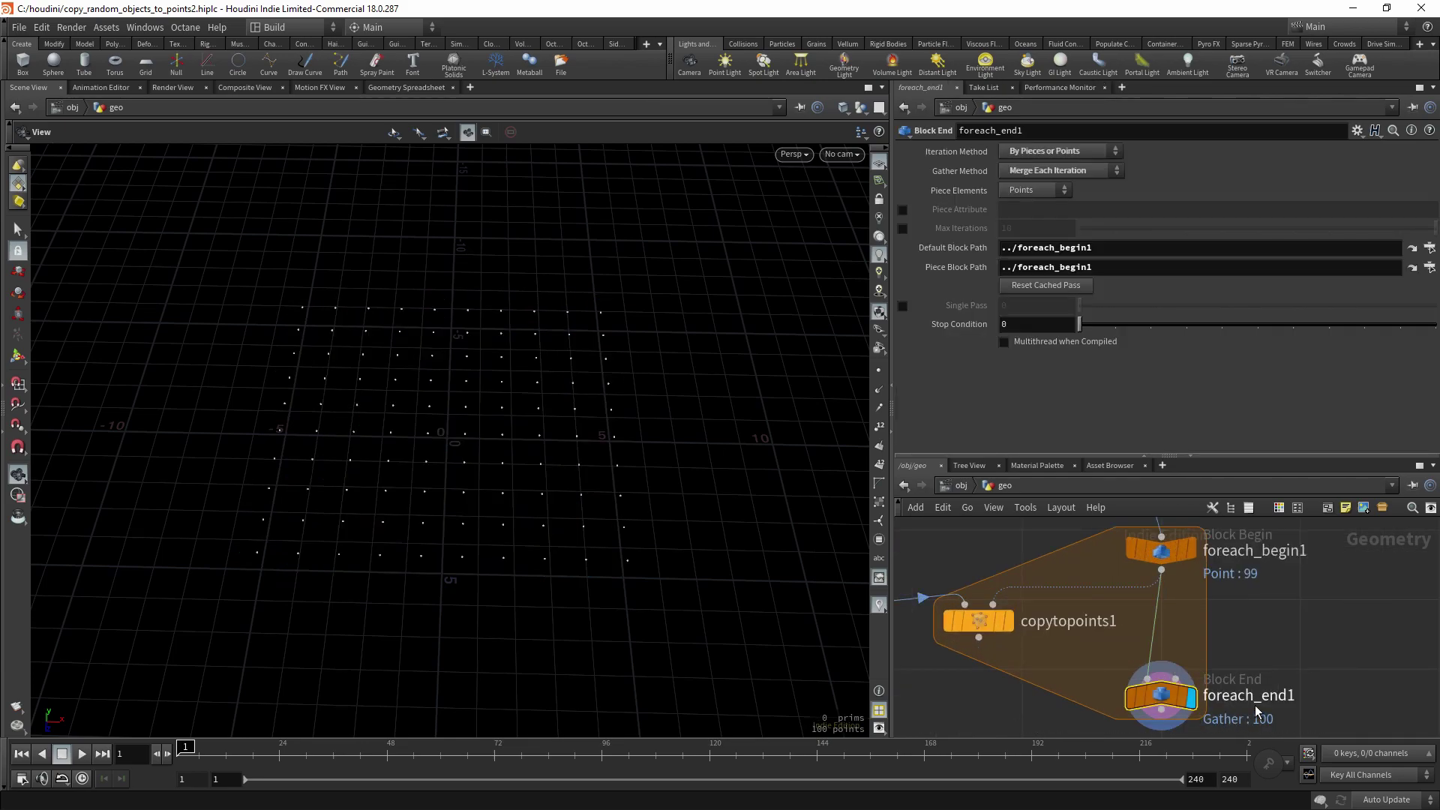
click(1155, 692)
scroll(528, 439, up, 2)
drag(528, 439, 534, 431)
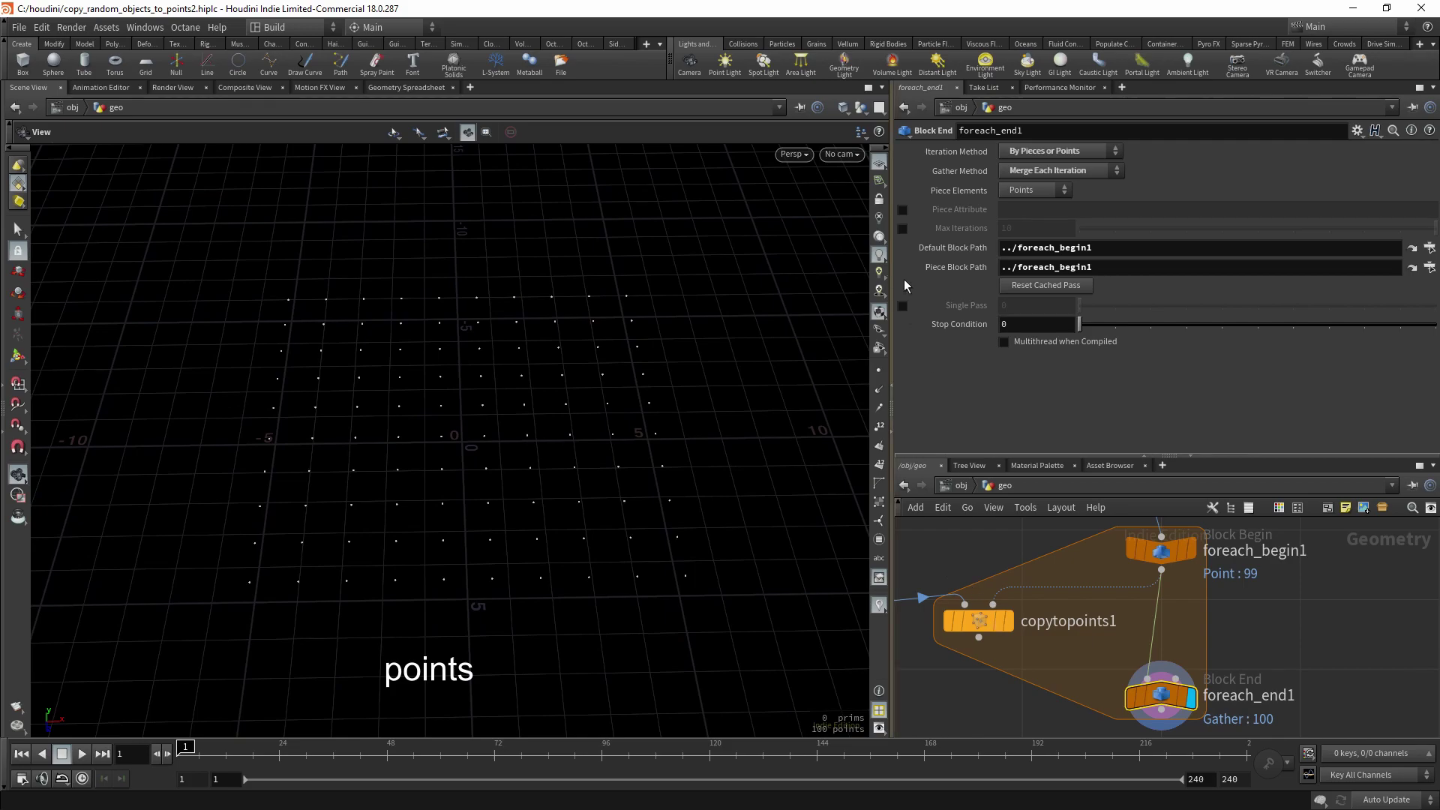
click(903, 306)
drag(1080, 307, 1286, 323)
drag(461, 317, 510, 364)
mouse_move(1134, 618)
middle_down()
mouse_move(1130, 603)
mouse_move(1139, 634)
middle_up()
drag(538, 341, 520, 415)
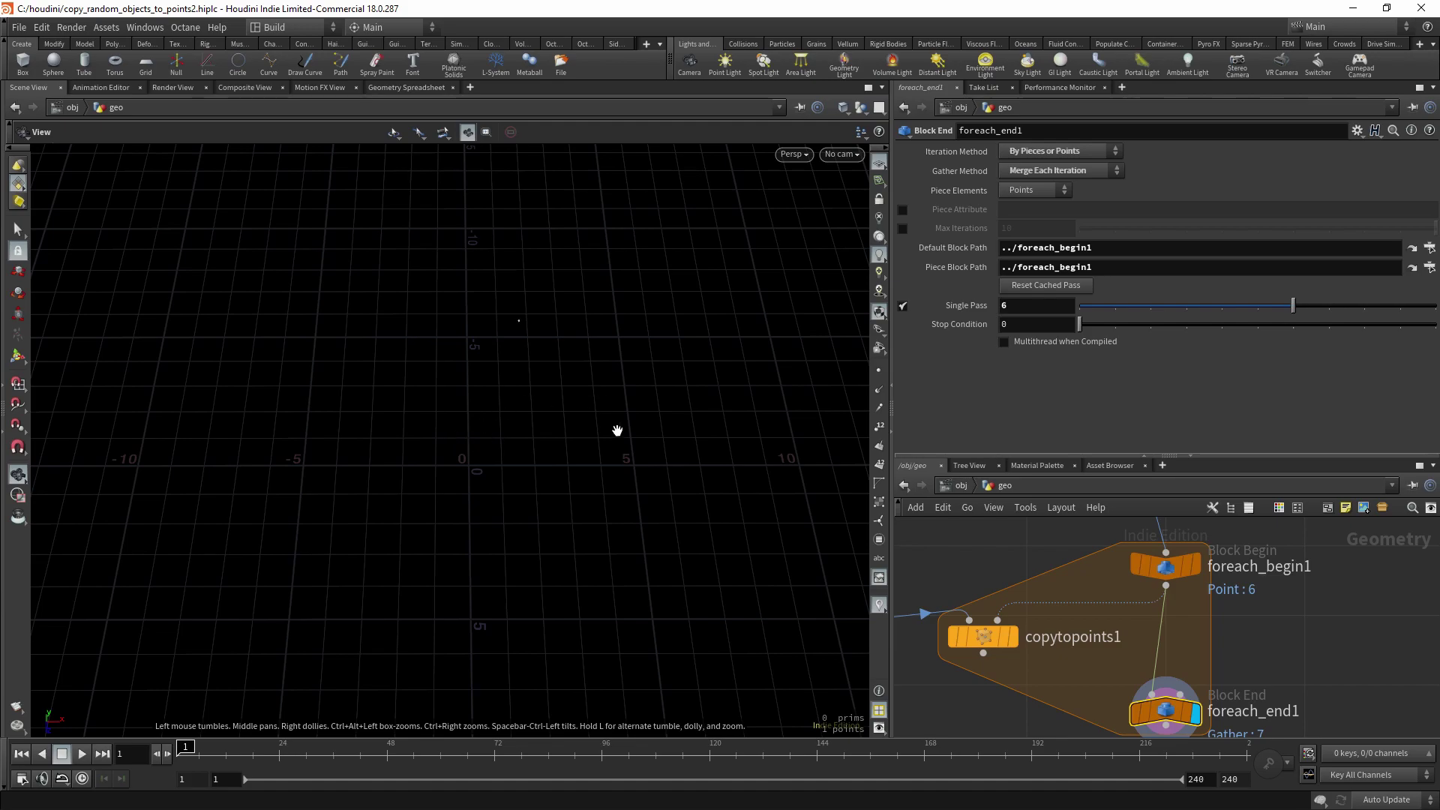
drag(617, 427, 688, 430)
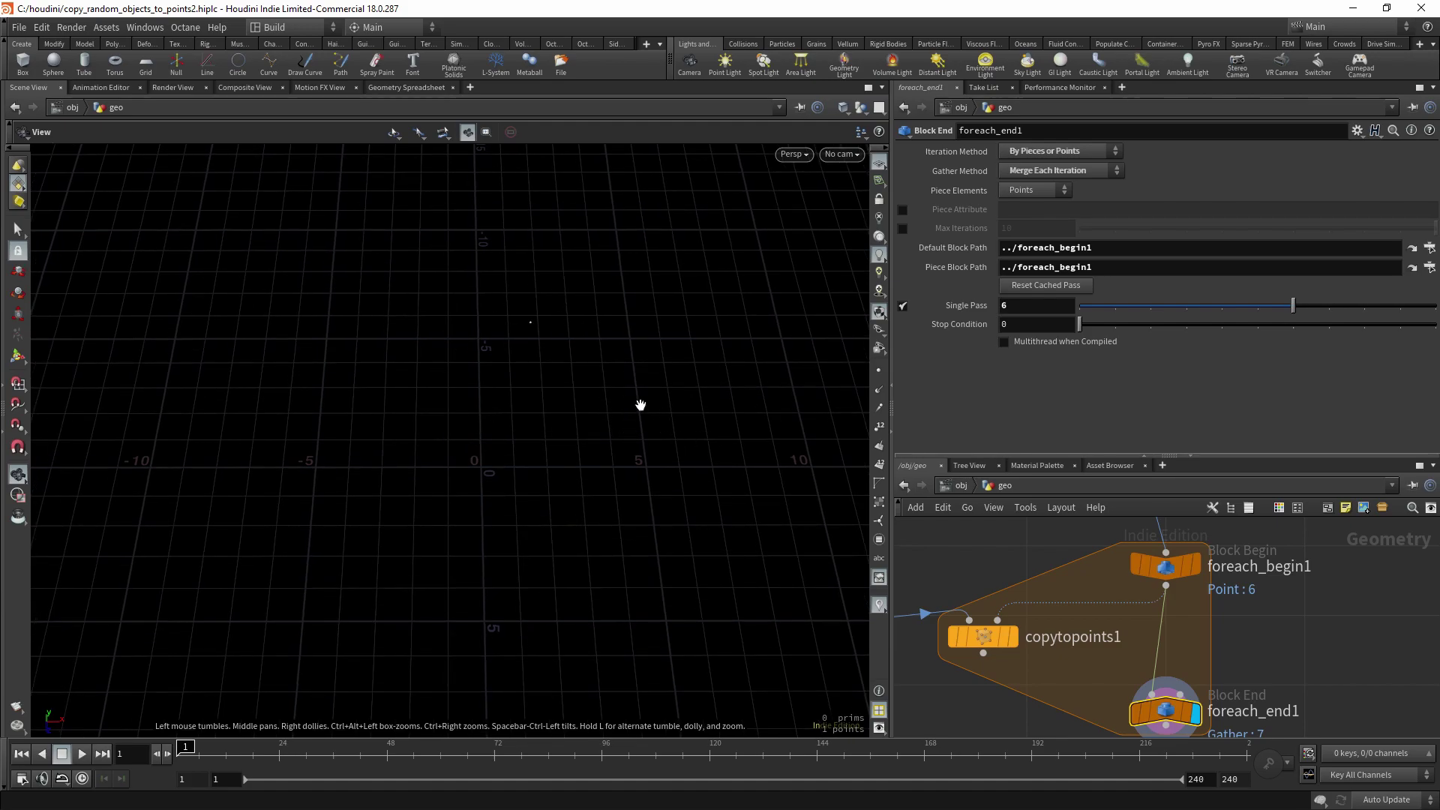
mouse_move(639, 405)
middle_down()
mouse_move(623, 412)
mouse_move(659, 395)
middle_up()
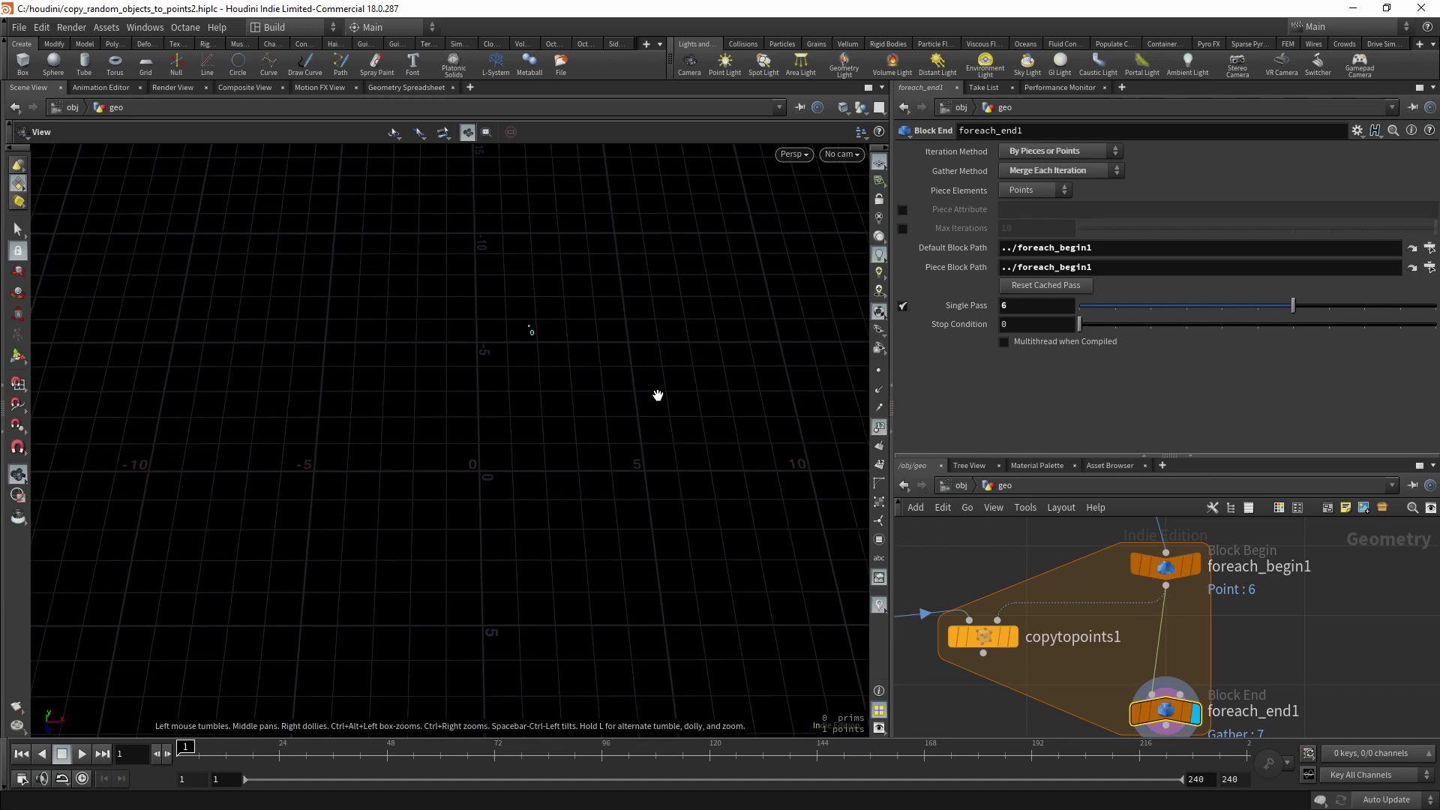
drag(1291, 308, 1353, 313)
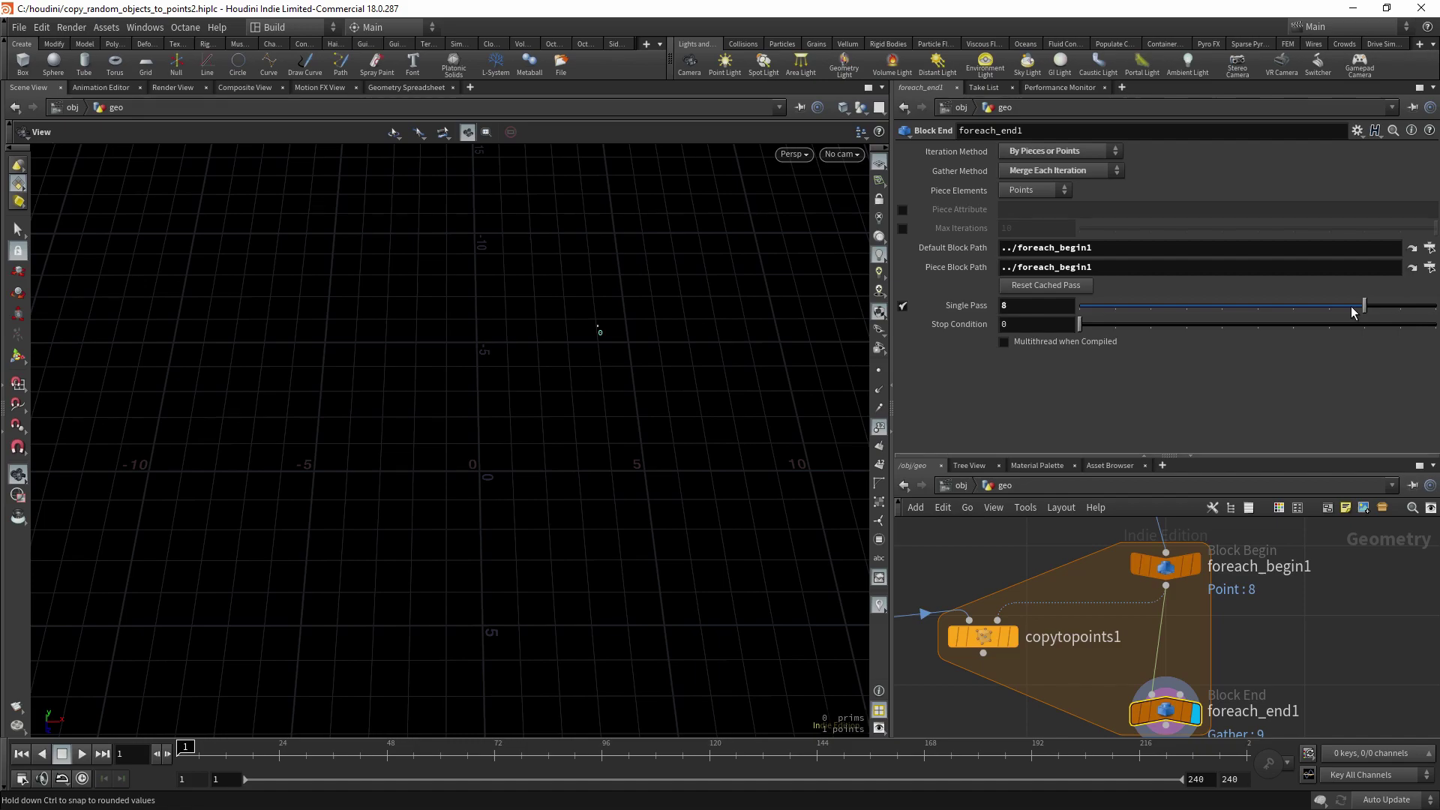
scroll(1102, 677, down, 2)
drag(1146, 688, 1138, 657)
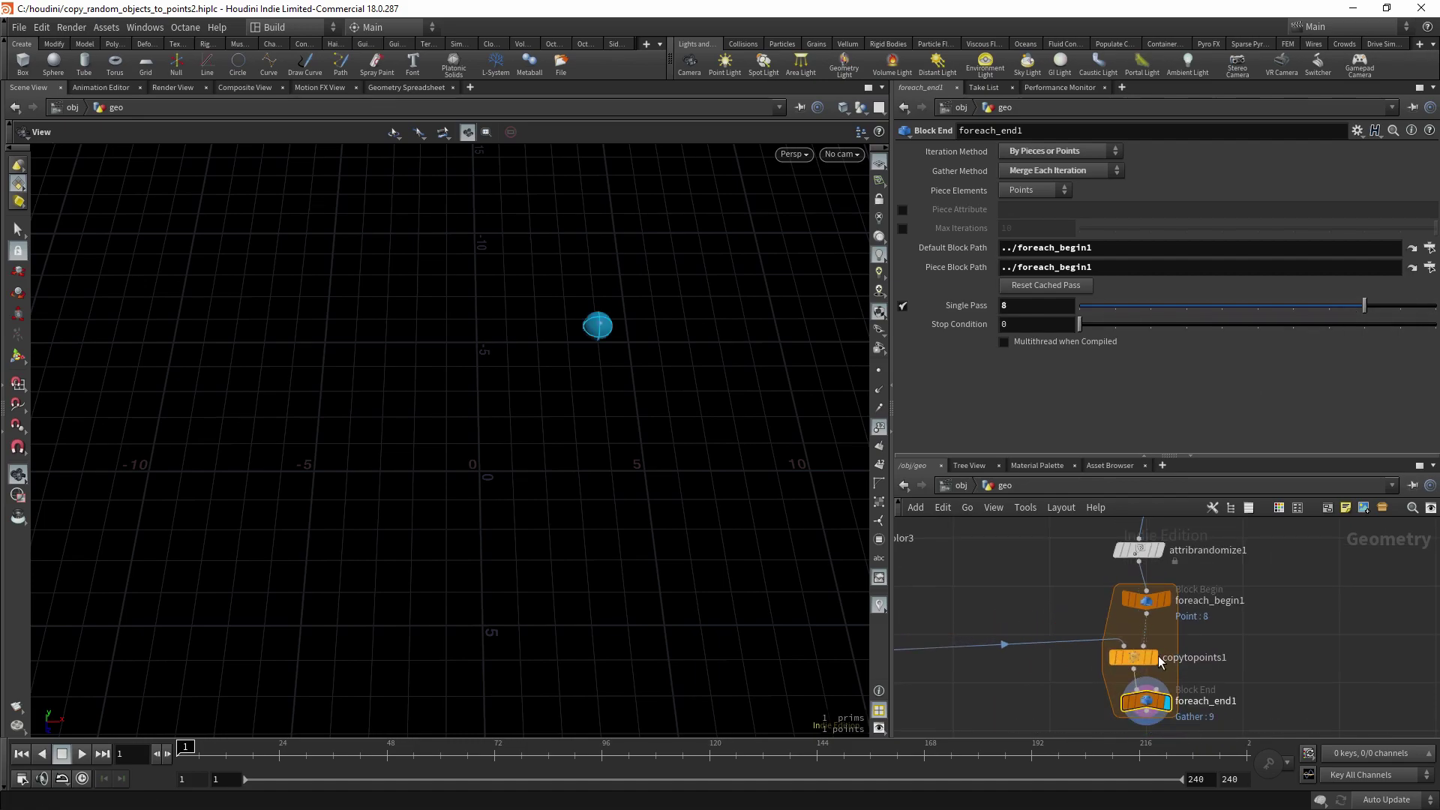
click(922, 307)
key(h)
- Enter point("../foreach_begin1/", 0, myID, 0) as switch1's Select Input expression
click(1089, 634)
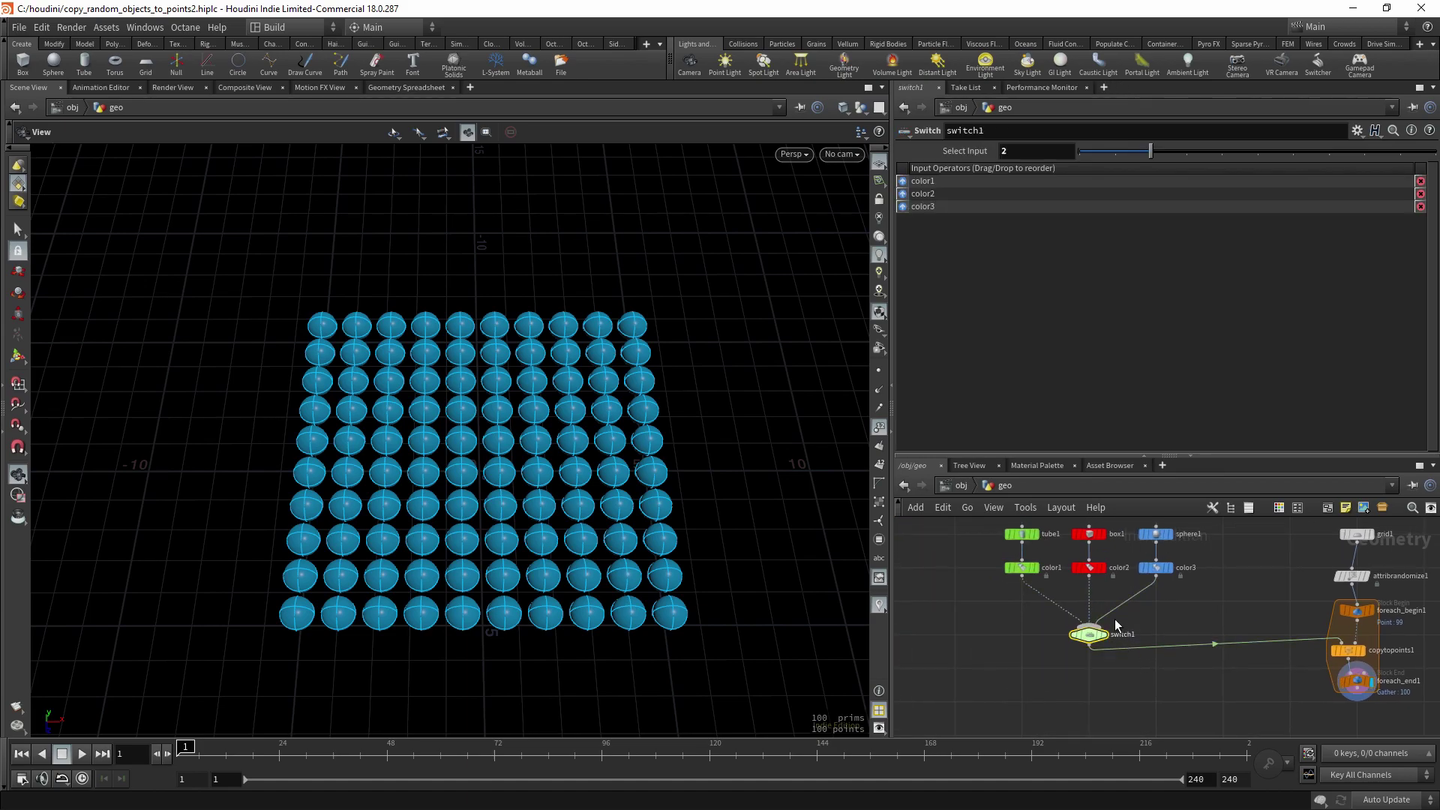
click(1032, 154)
text(point)
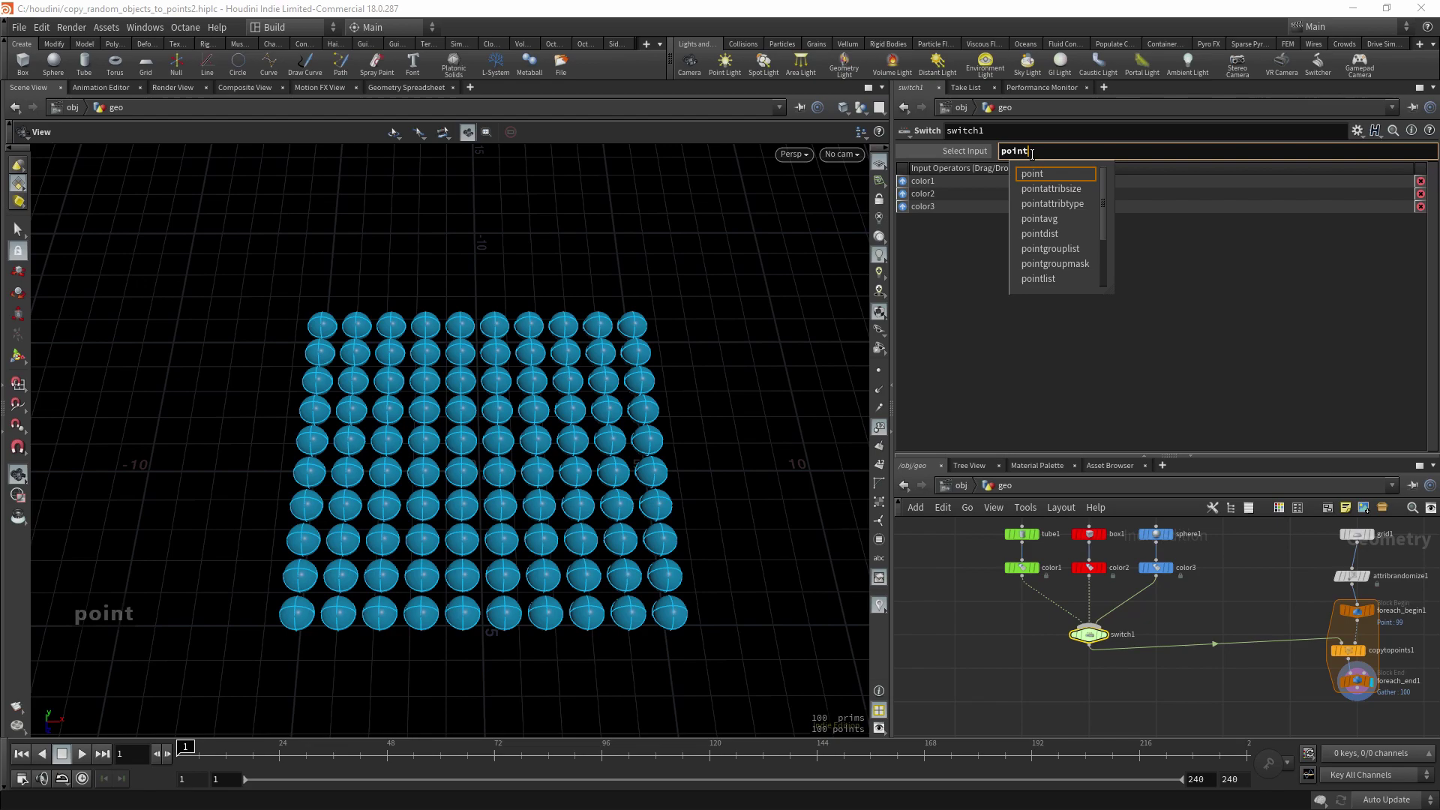
text(()
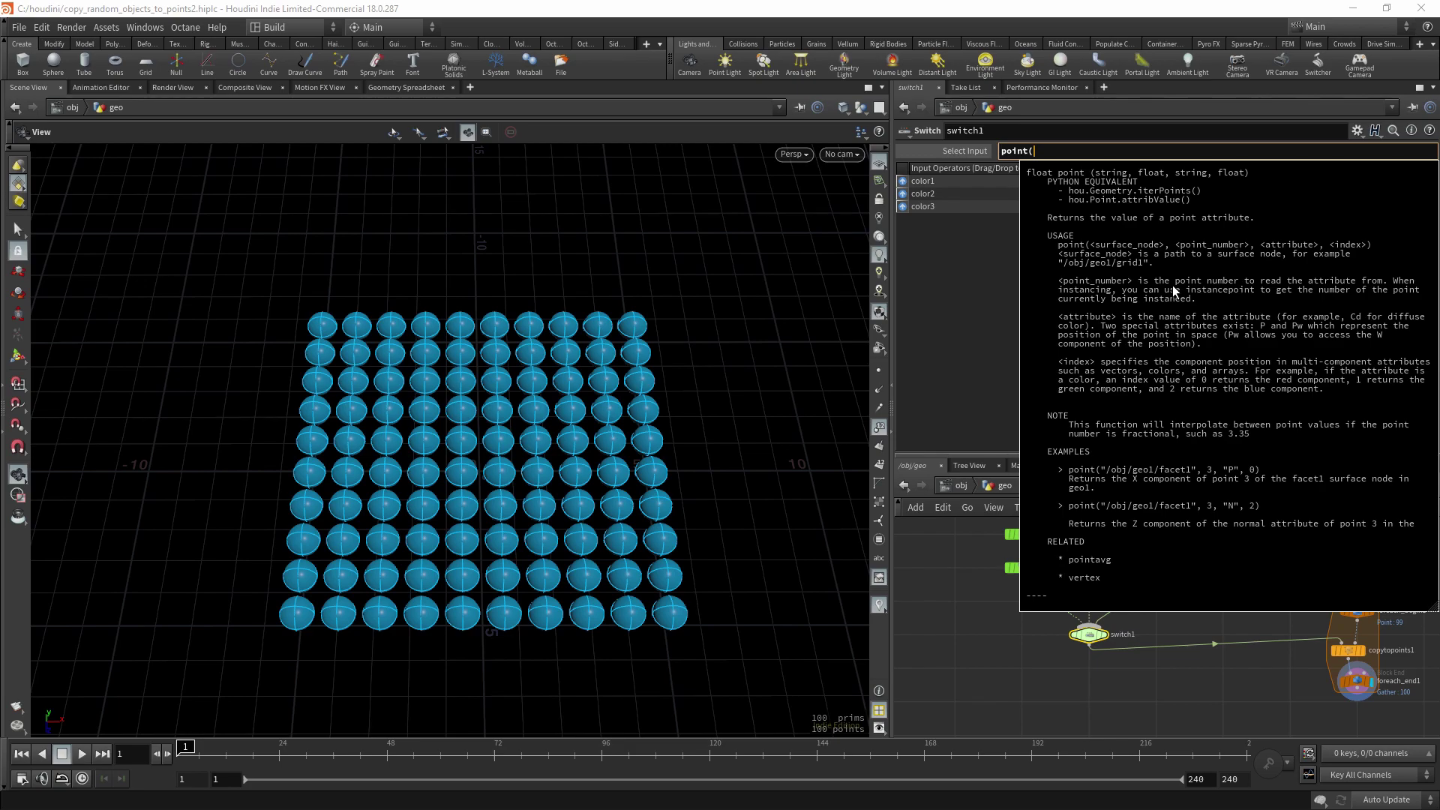
text("../)
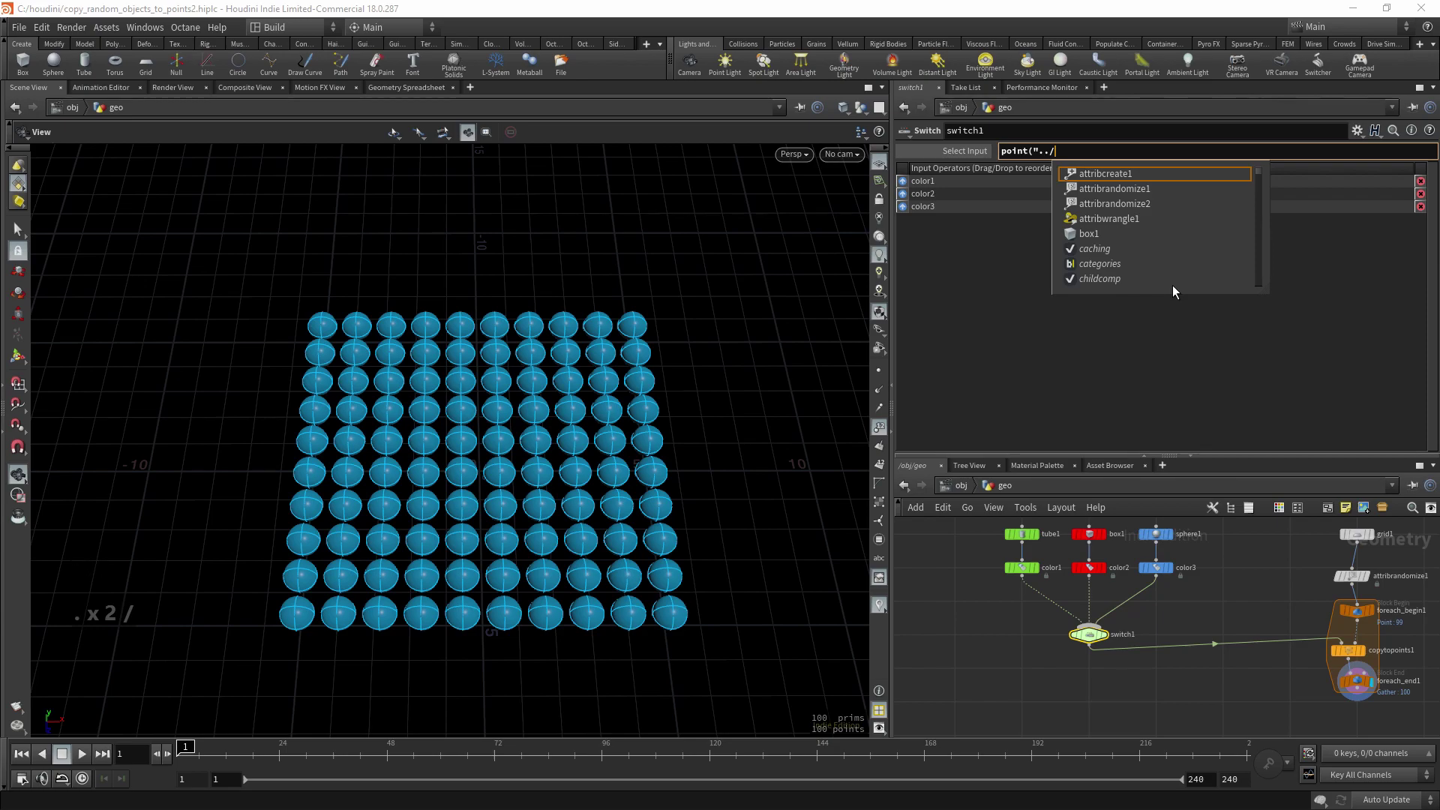
text(for)
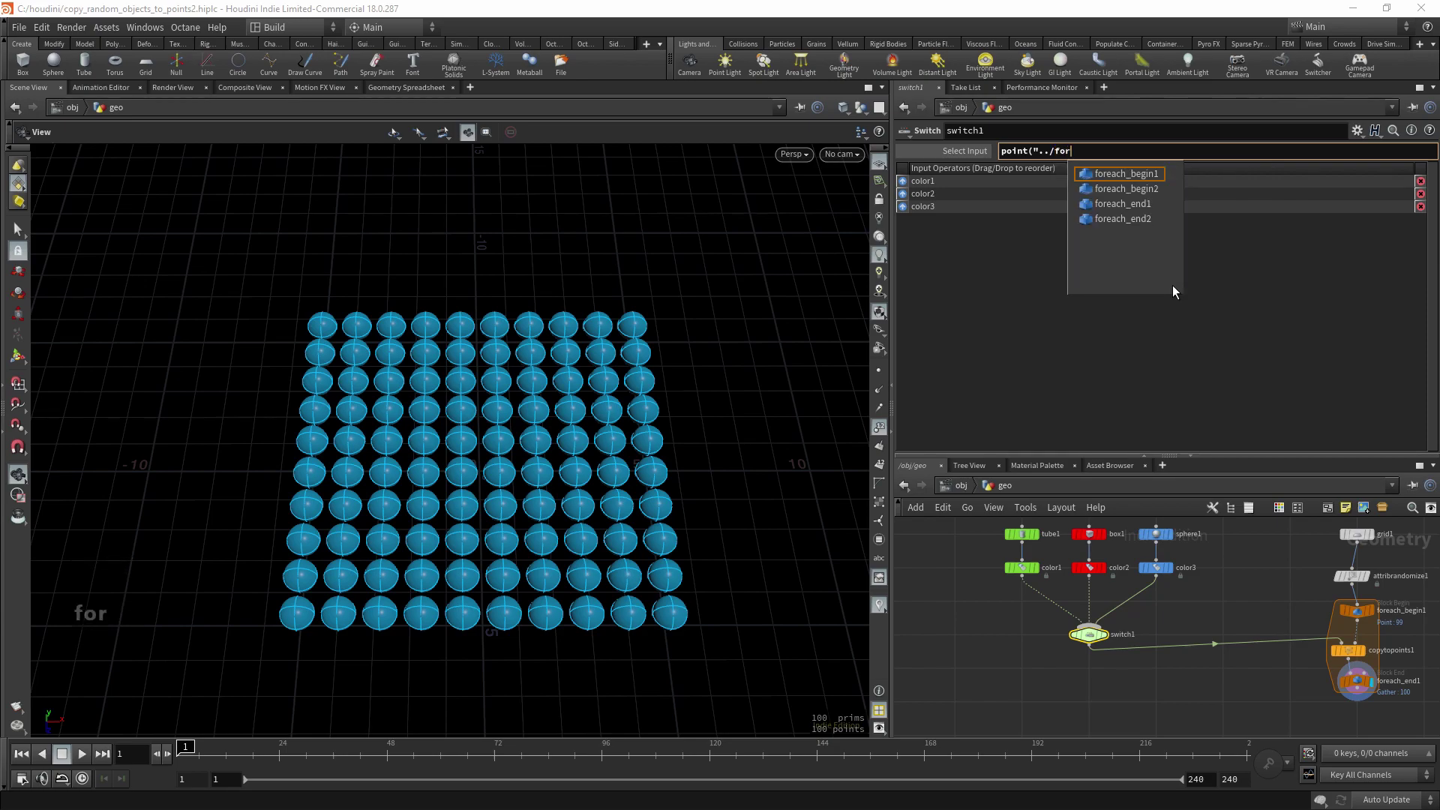
key(Tab)
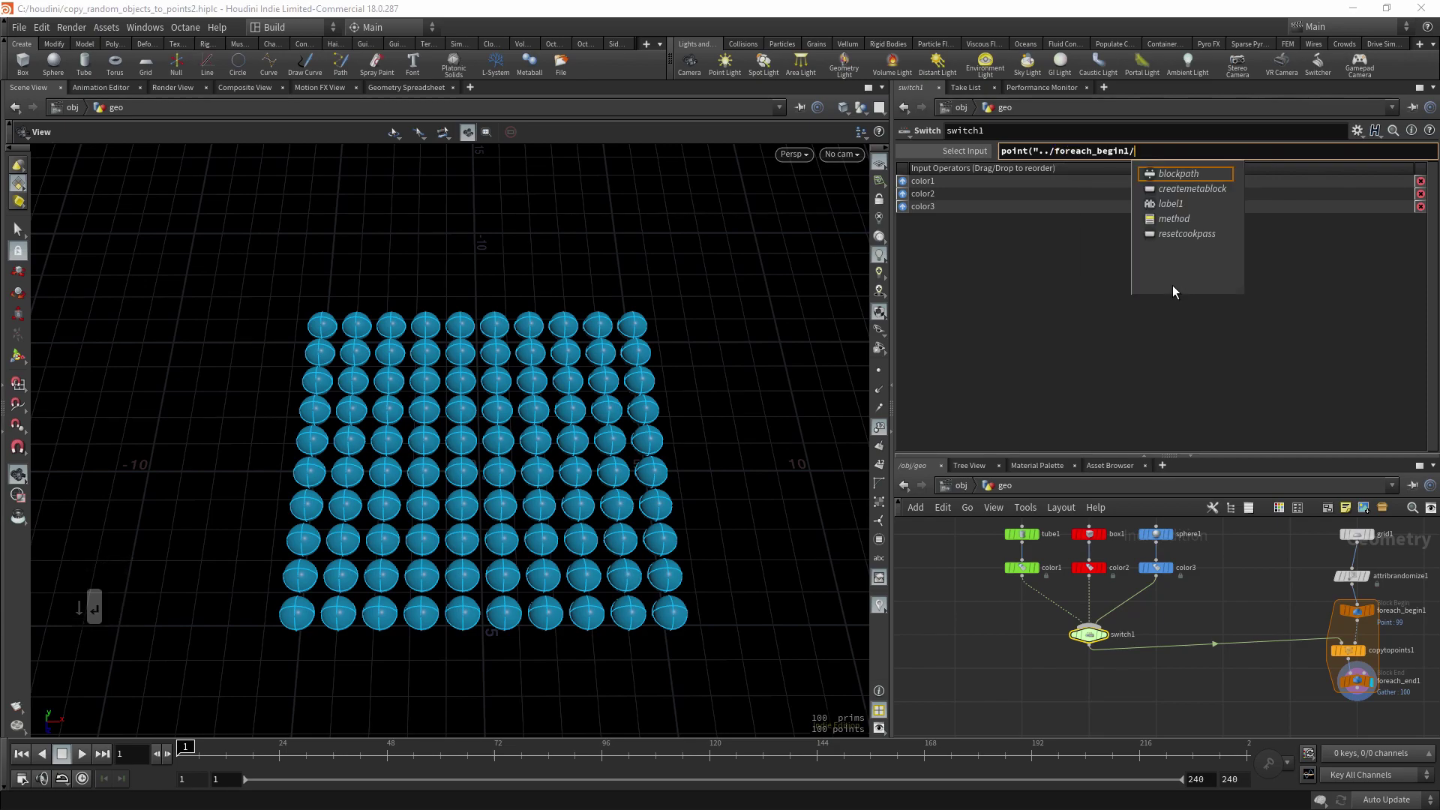
text(", )
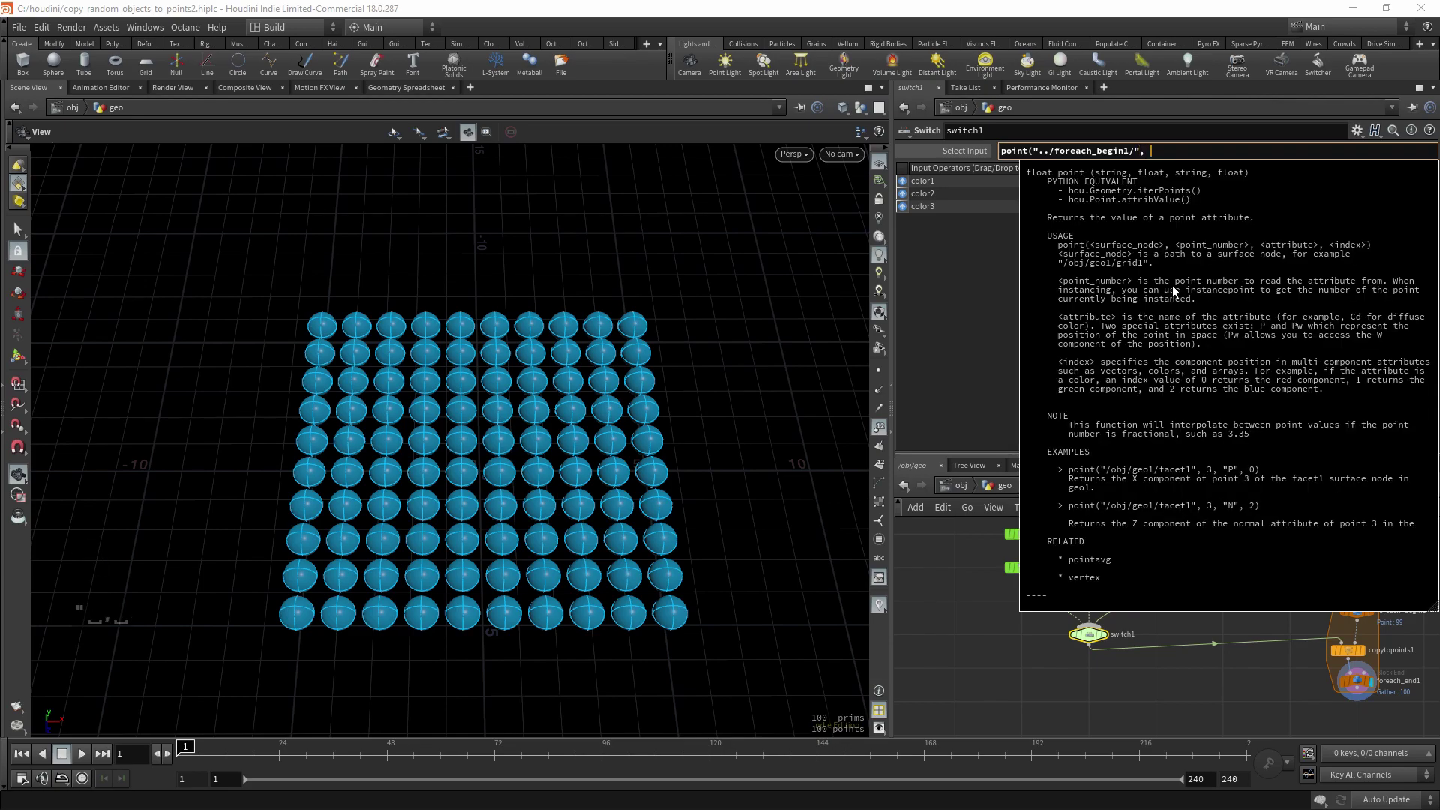
text(0, M)
key(BackSpace)
text(myID)
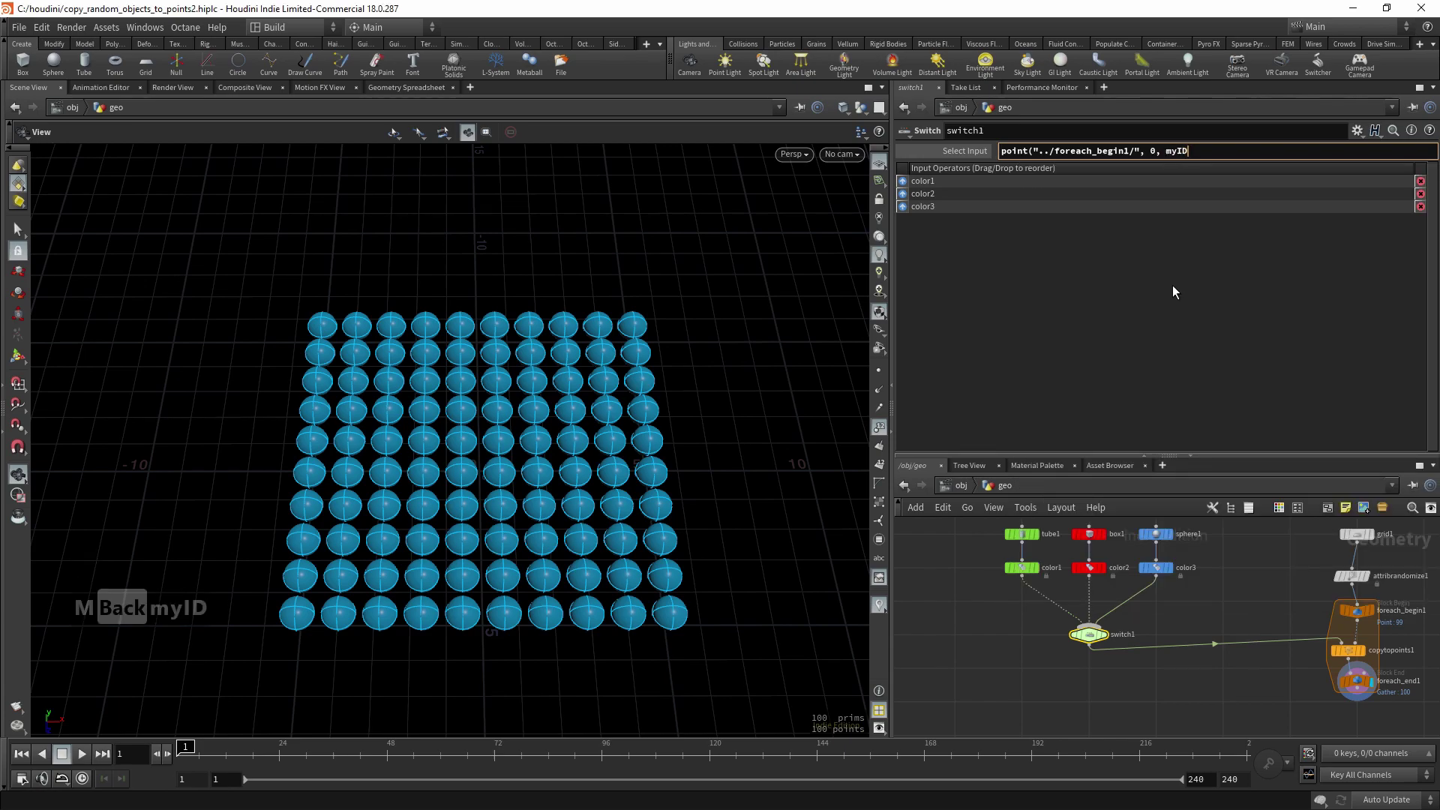
text(,)
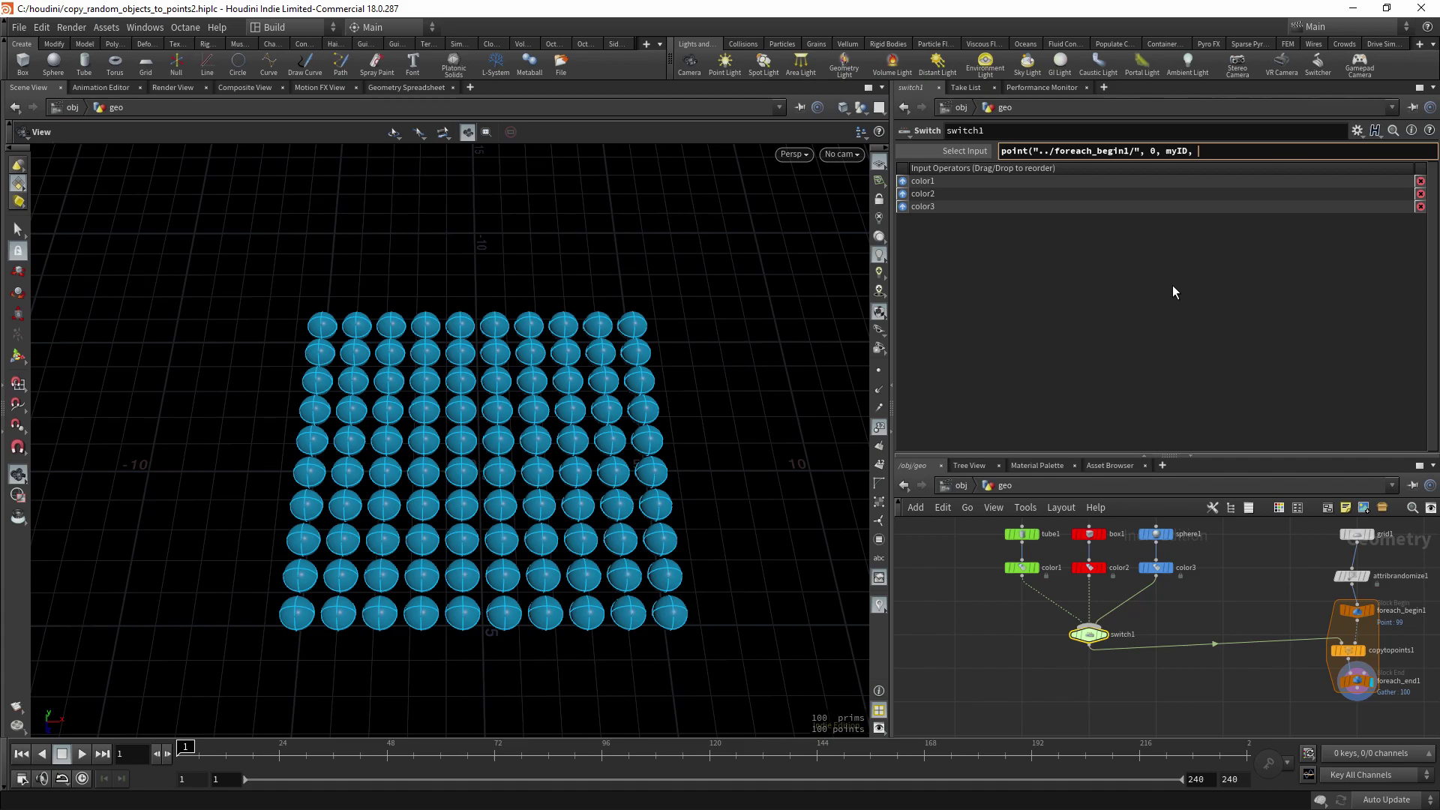
text(0)
text())
text(1)
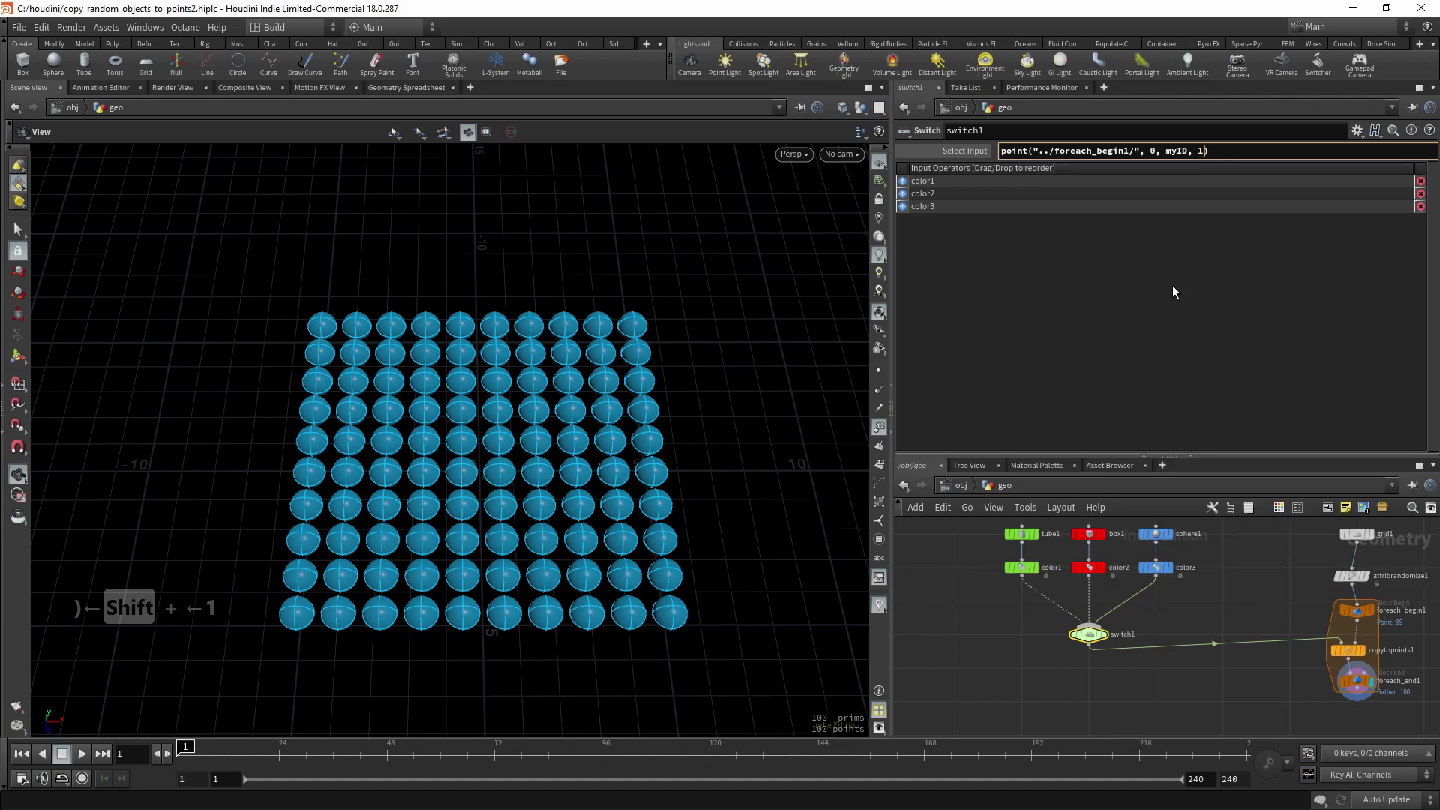
key(shift+Left)
text(2)
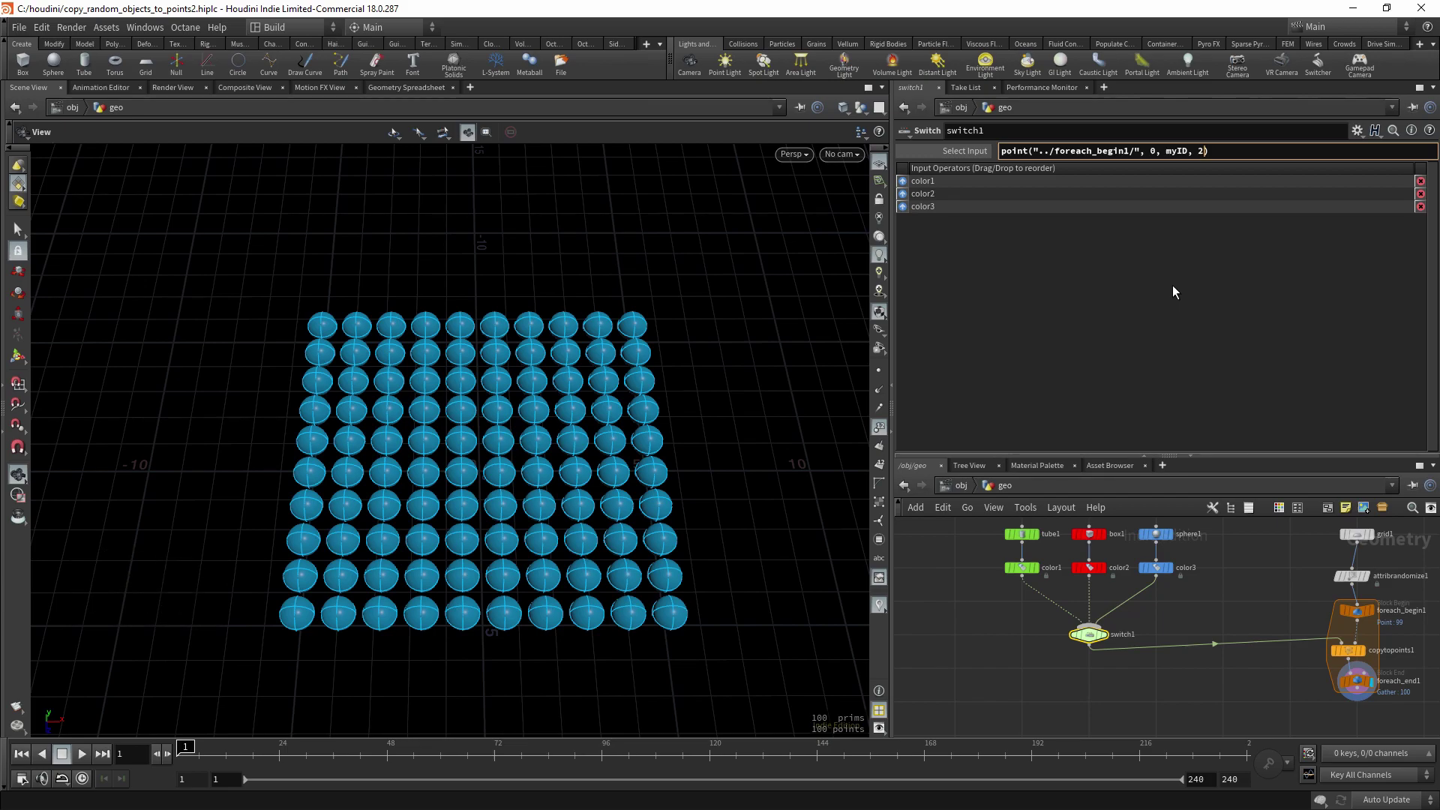
key(shift+Left)
text(0)
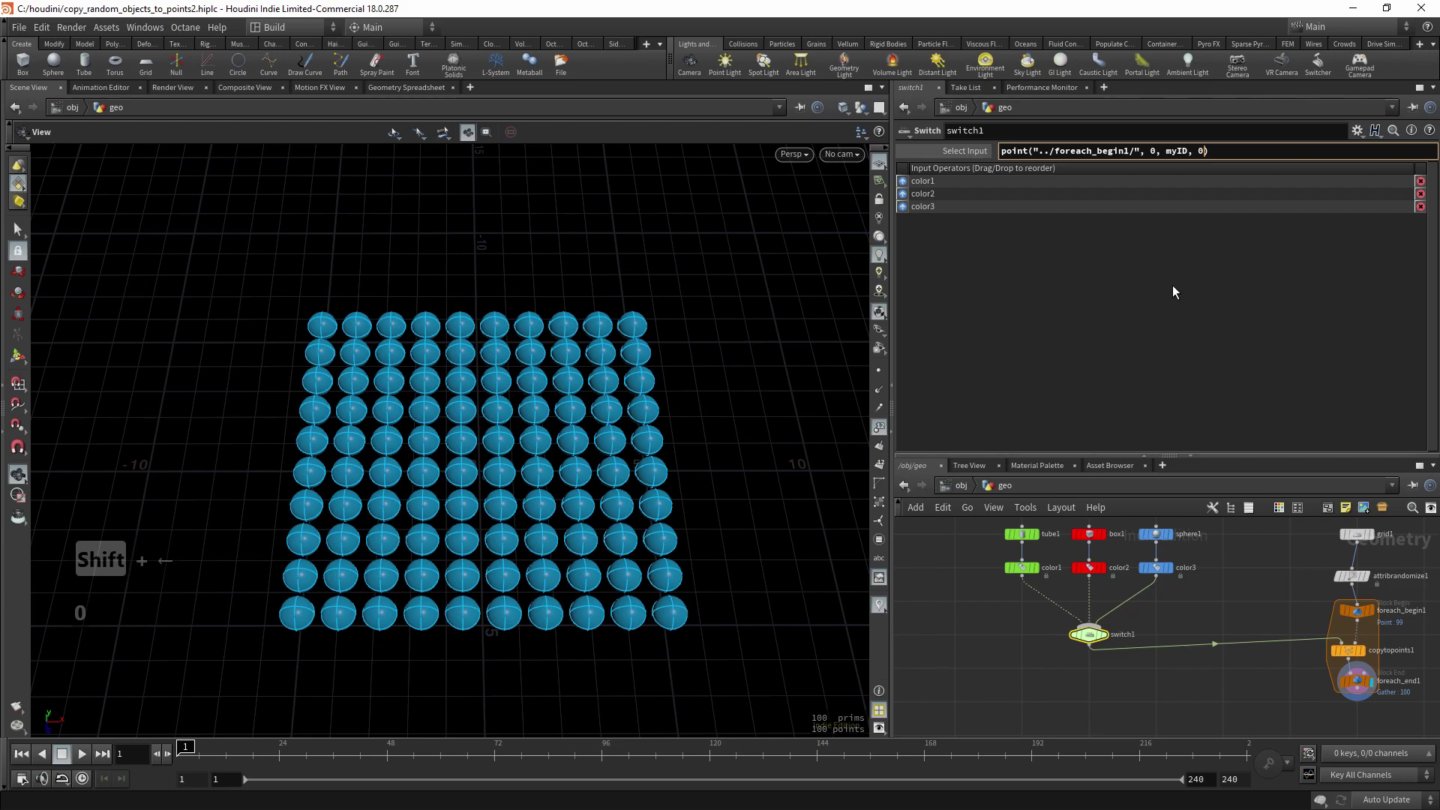
key(End)
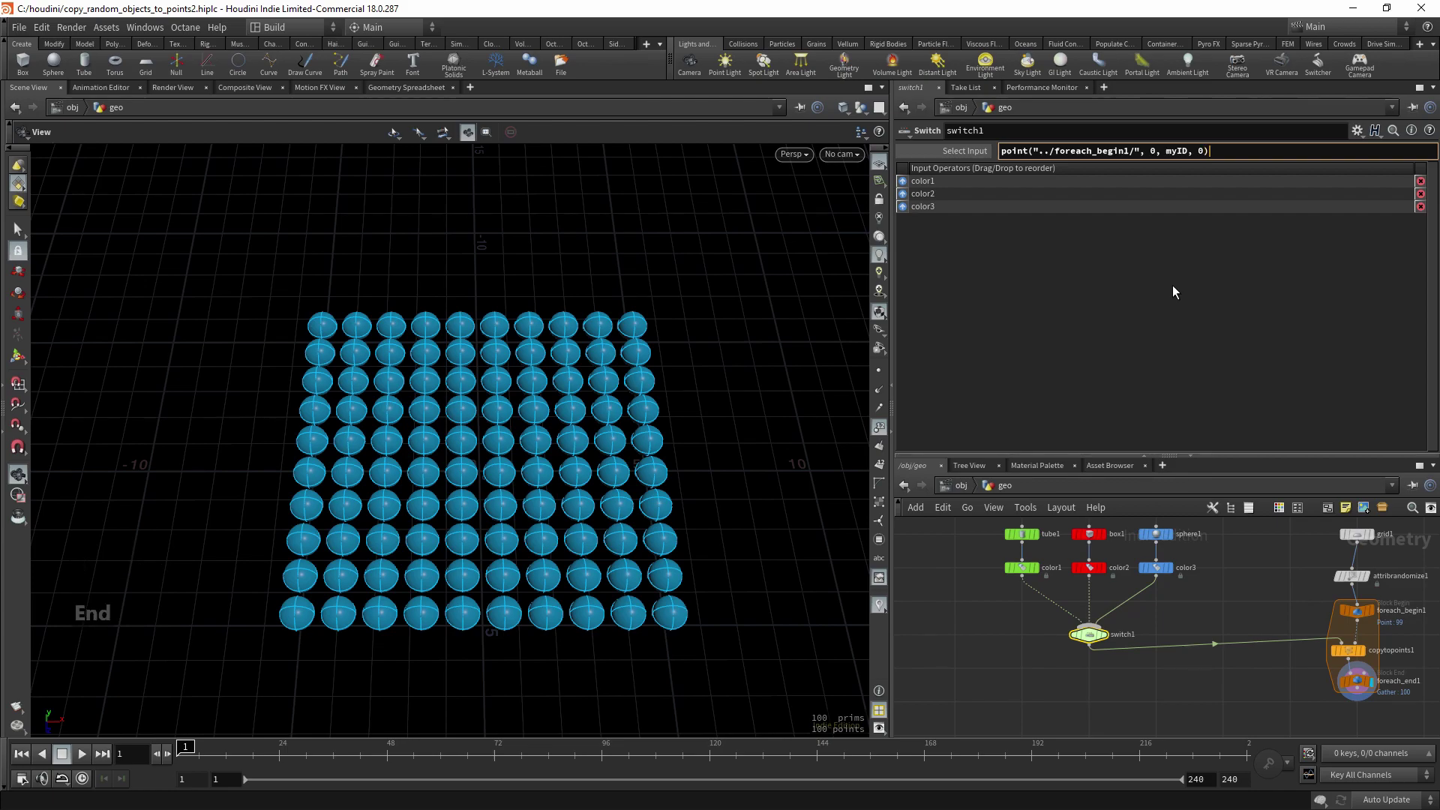
key(Return)
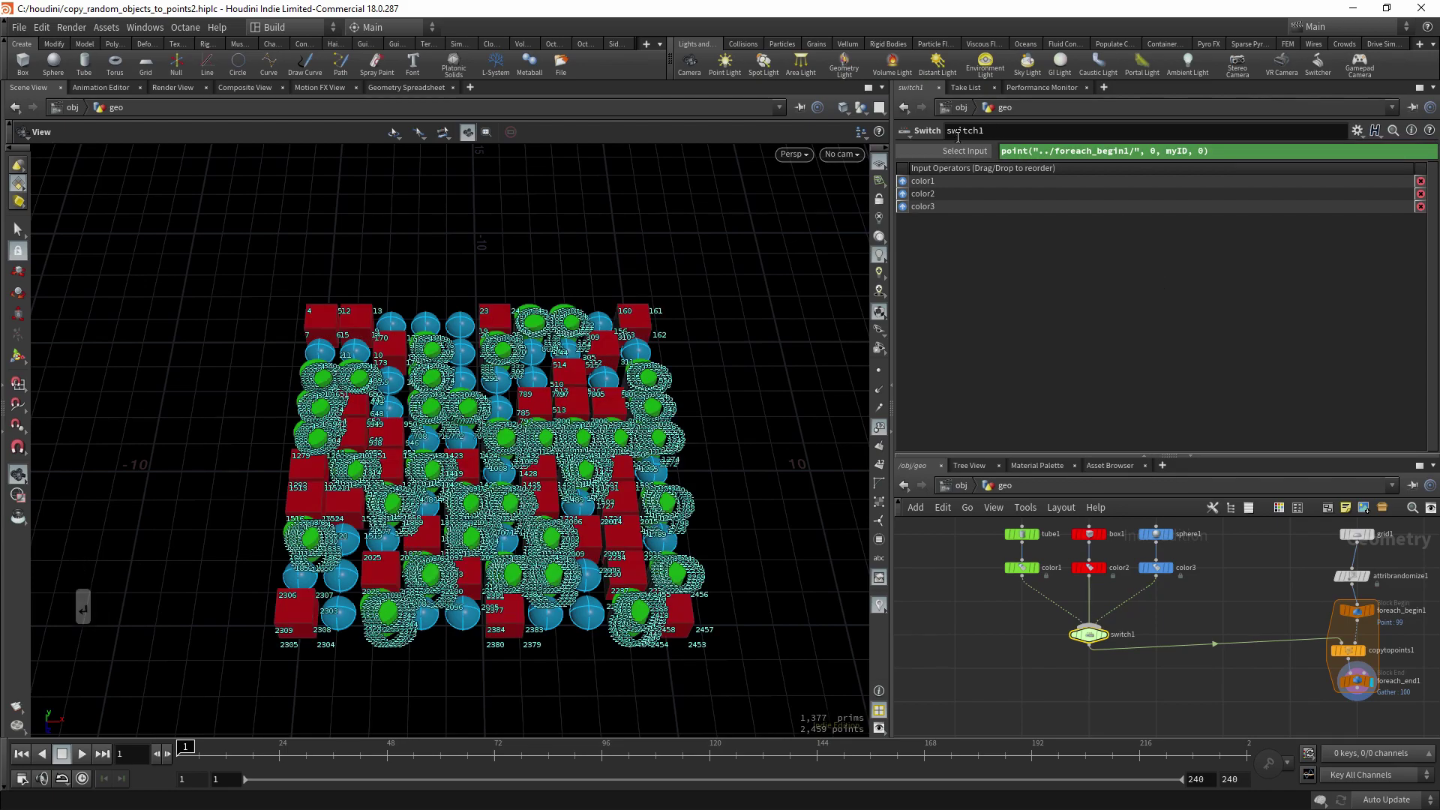
- Check the switch's evaluated input value and view the random object grid
click(969, 150)
click(881, 439)
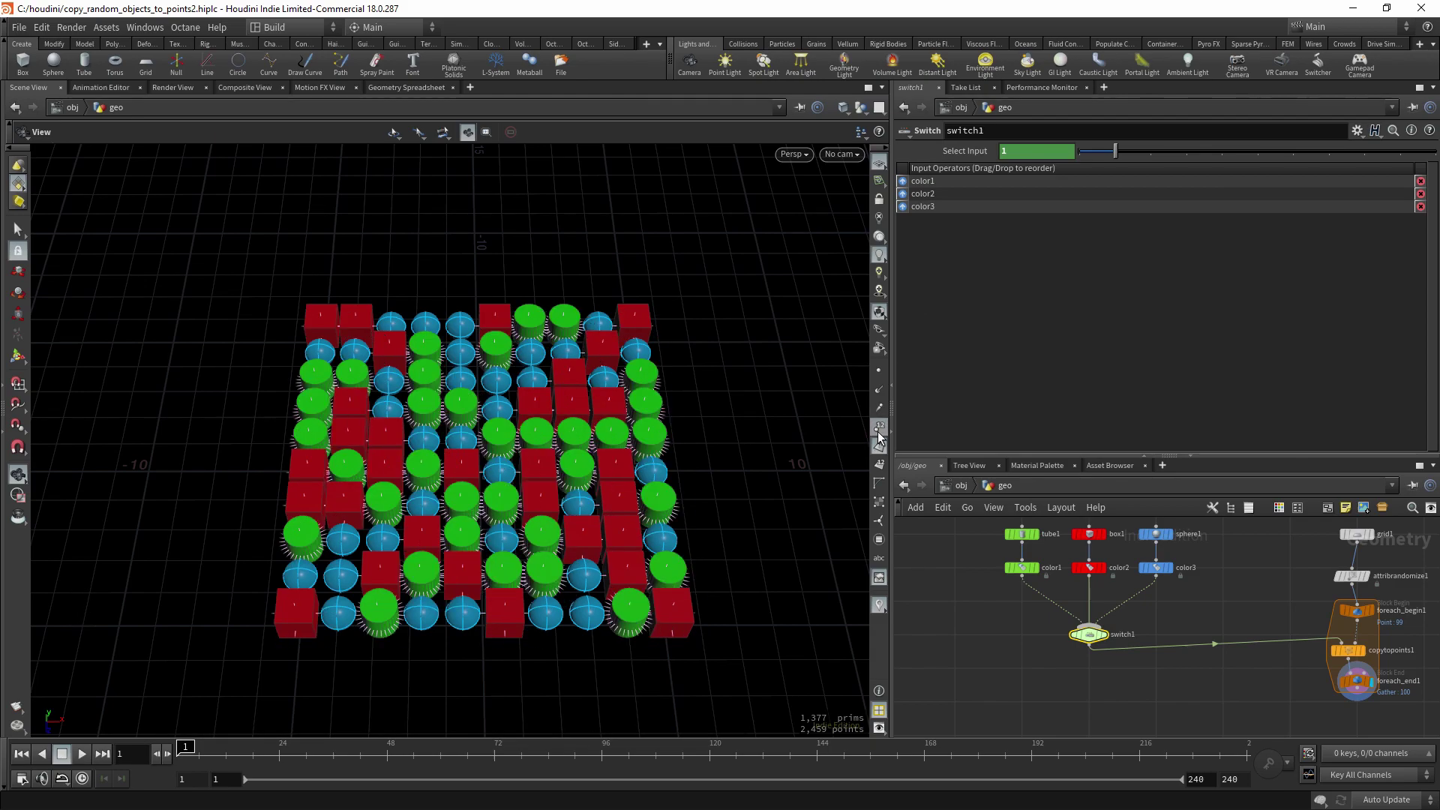
middle_drag(839, 485, 816, 438)
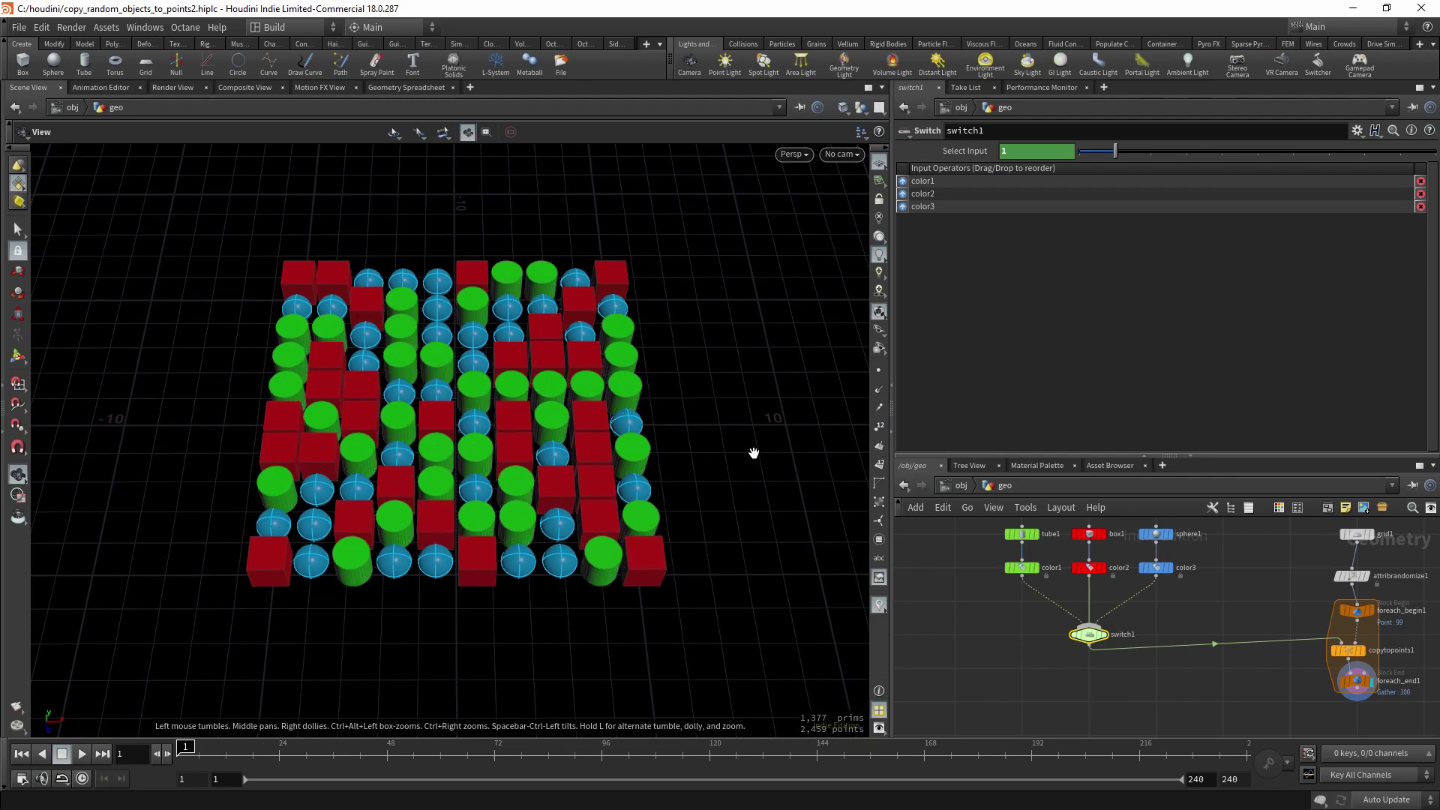
drag(749, 450, 809, 567)
- Adjust the attribrandomize1 weights to 0.54, 0.49 and 2 for values 0, 1 and 2
middle_drag(1273, 580, 1133, 597)
click(1217, 594)
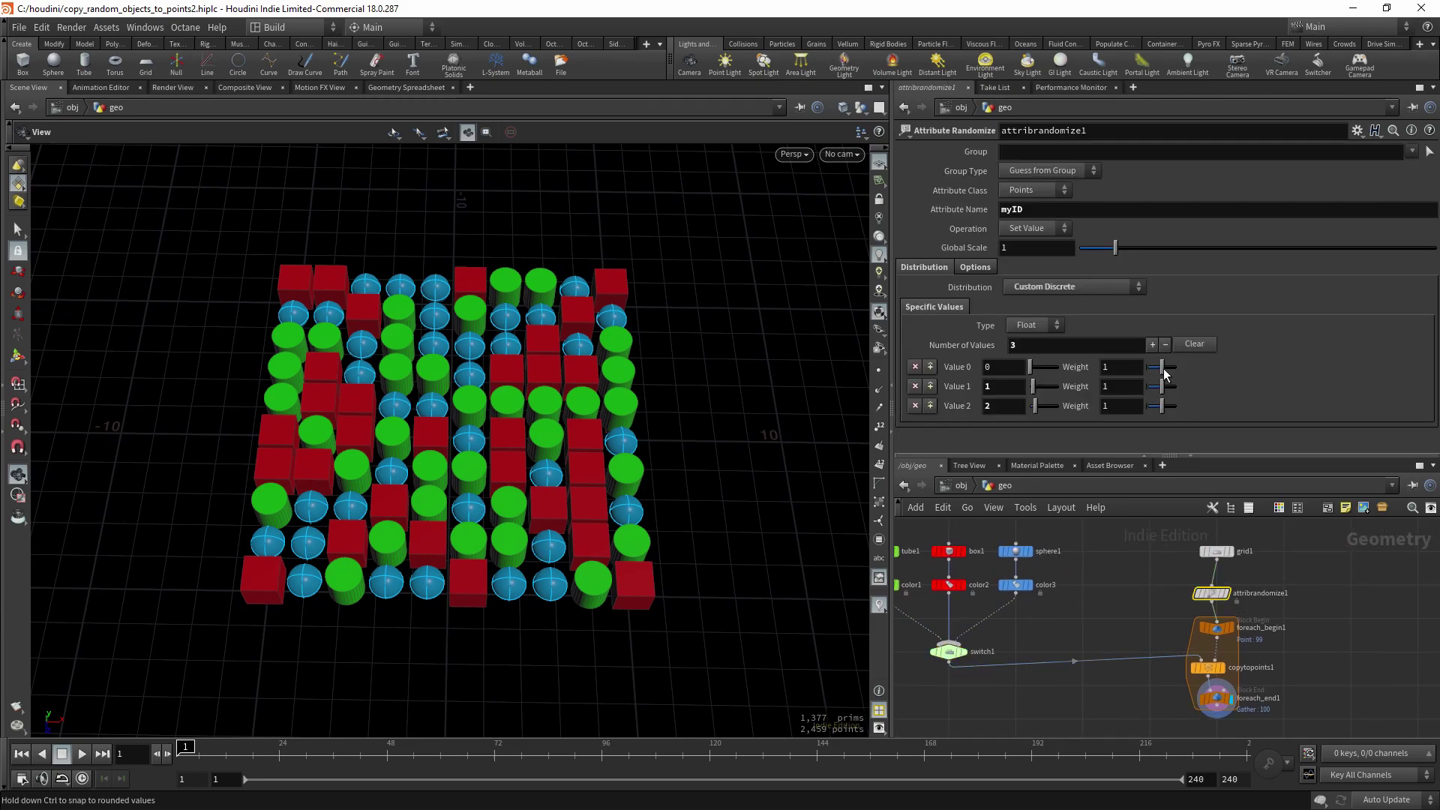
drag(1160, 366, 1180, 393)
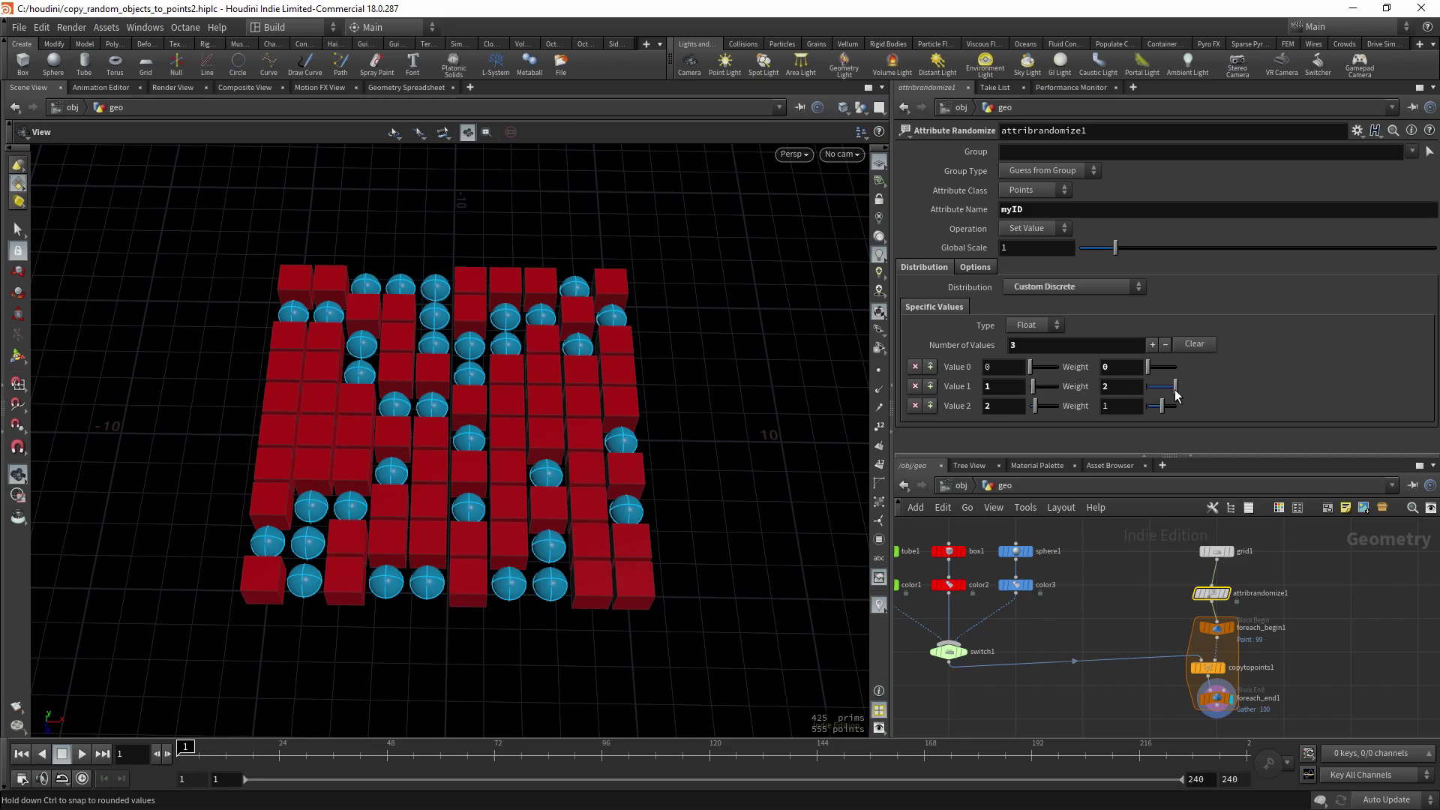
drag(1163, 407, 1128, 402)
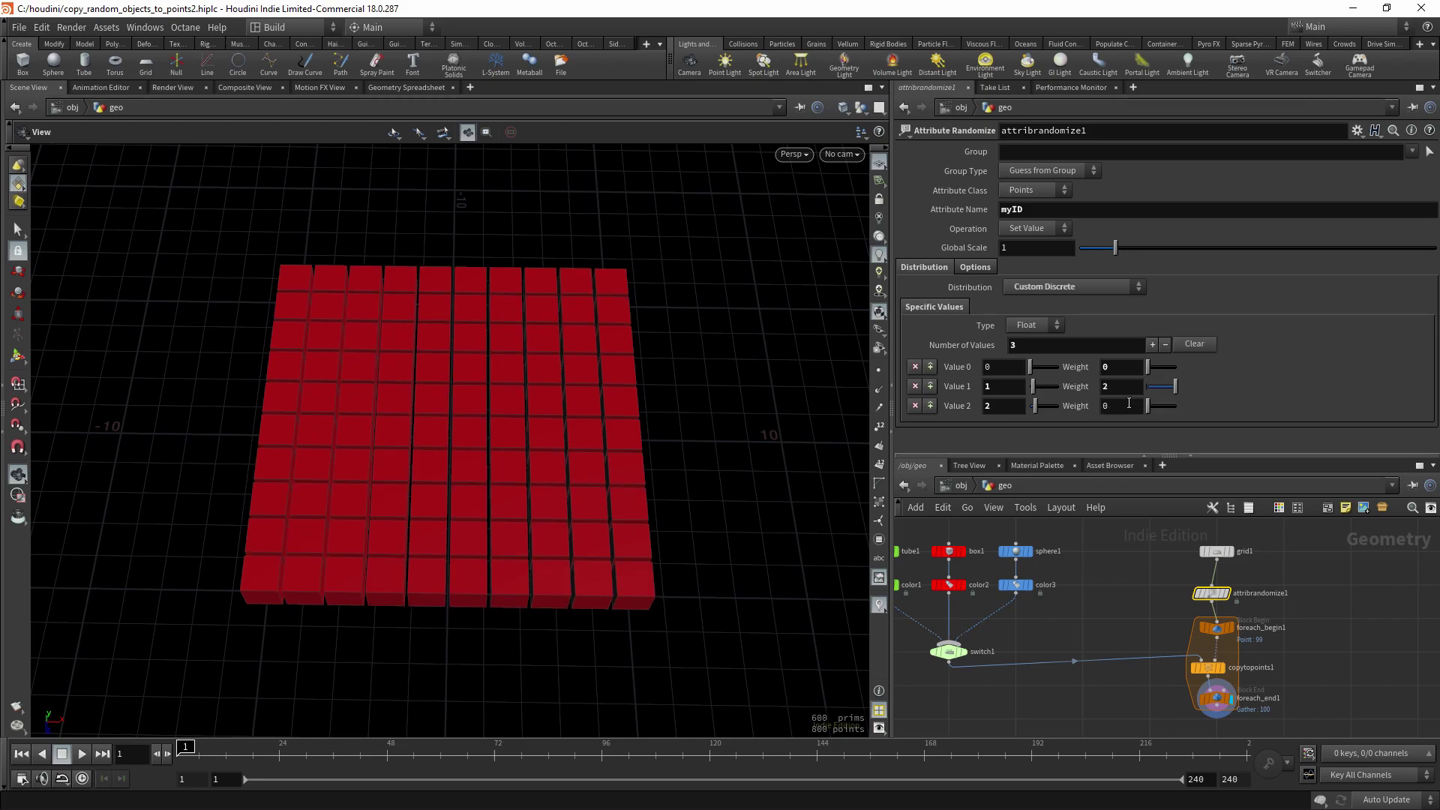
alt+drag(672, 476, 774, 443)
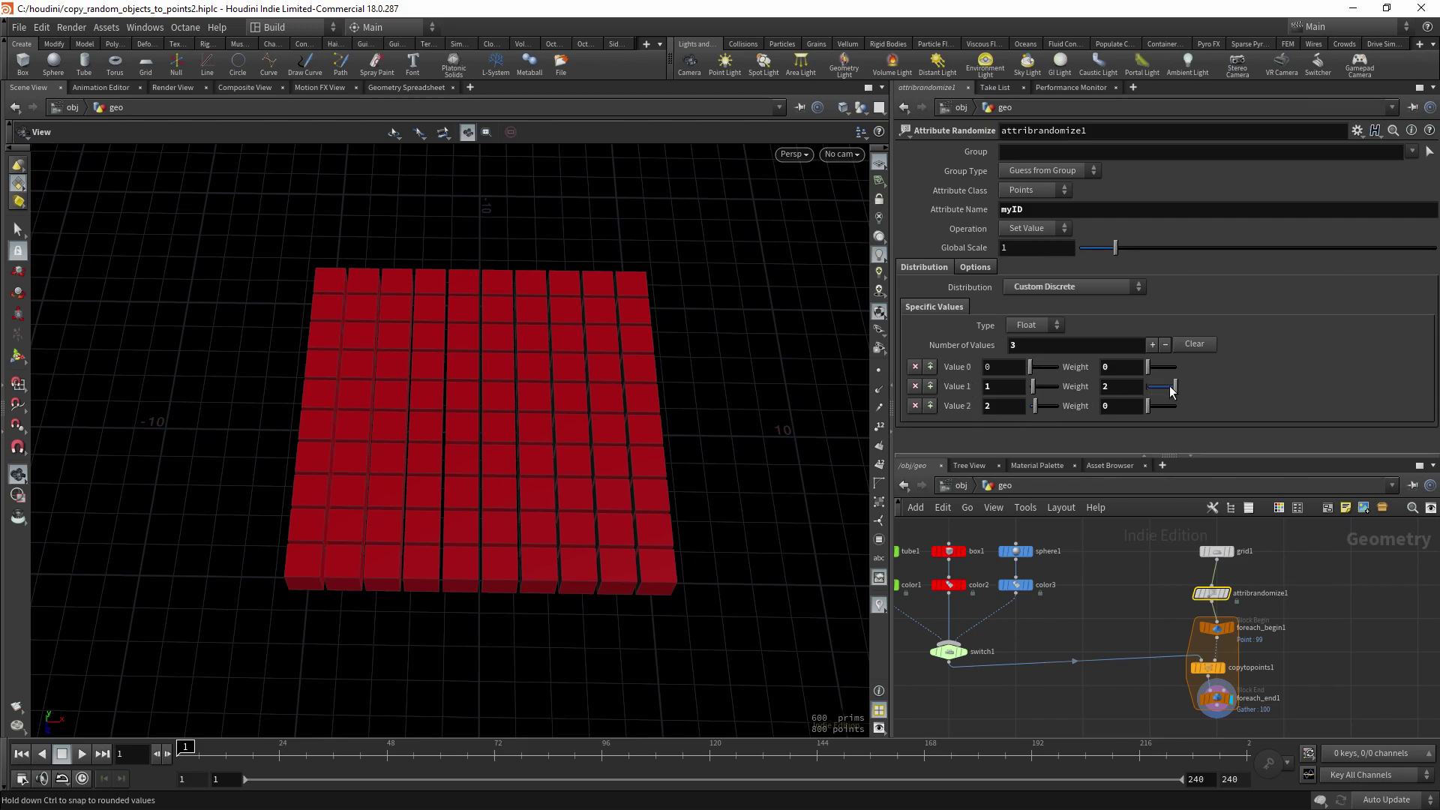
drag(1146, 371, 1150, 368)
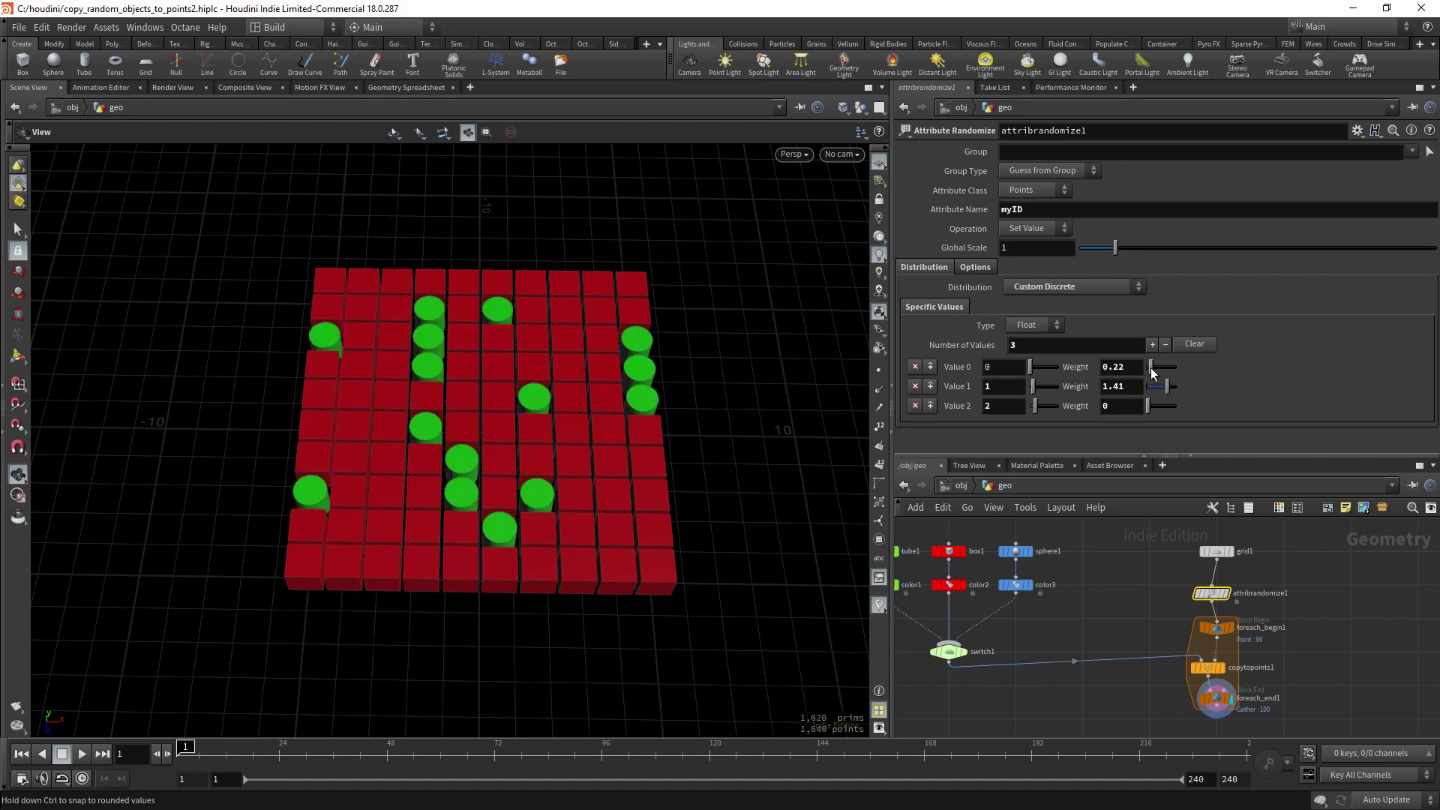
alt+drag(524, 392, 540, 387)
drag(1148, 405, 1155, 367)
- Duplicate sphere1 and color3, and wire the new color4 into switch1
key(h)
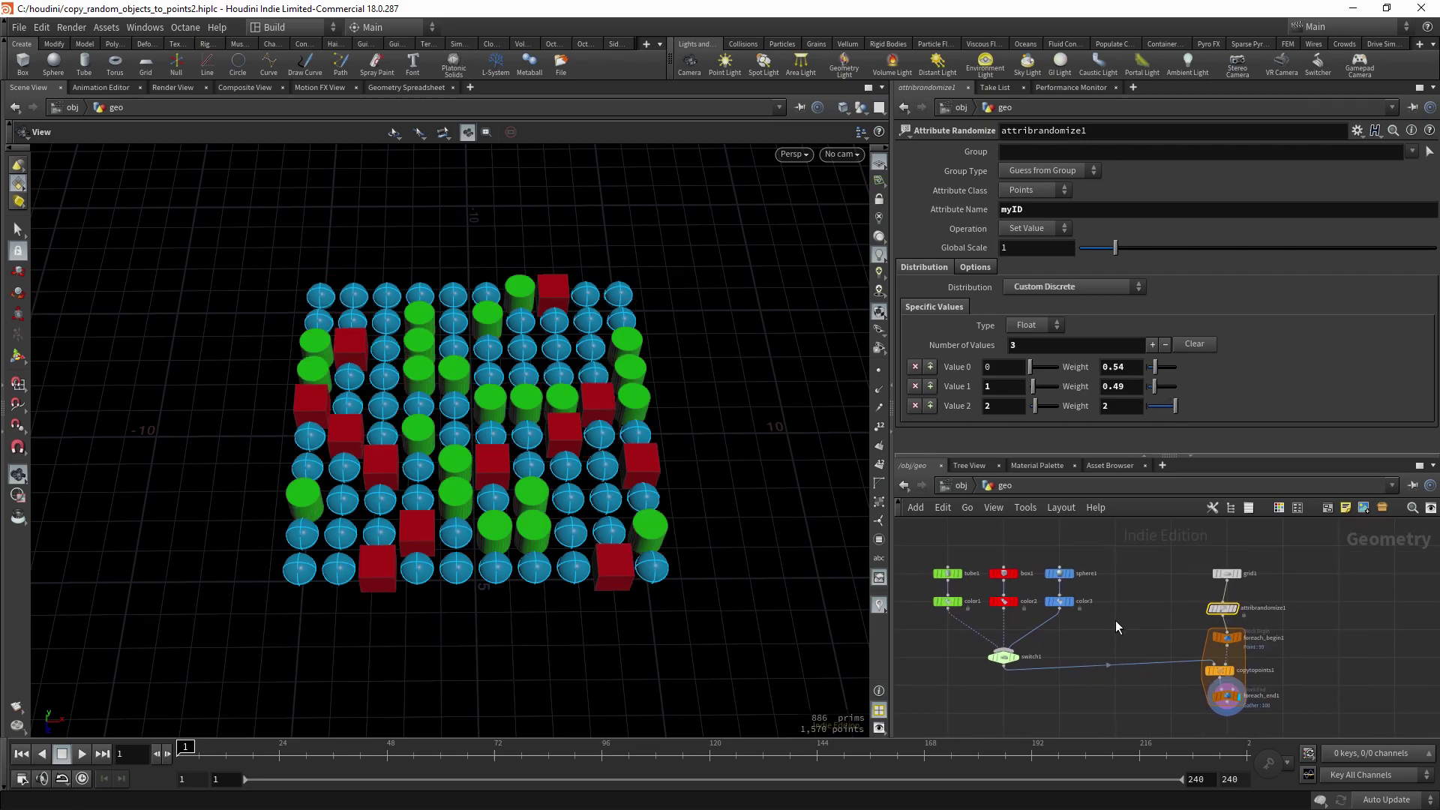
click(1059, 600)
scroll(1058, 601, up, 3)
shift+click(1061, 554)
alt+drag(1061, 596, 1134, 622)
key(Escape)
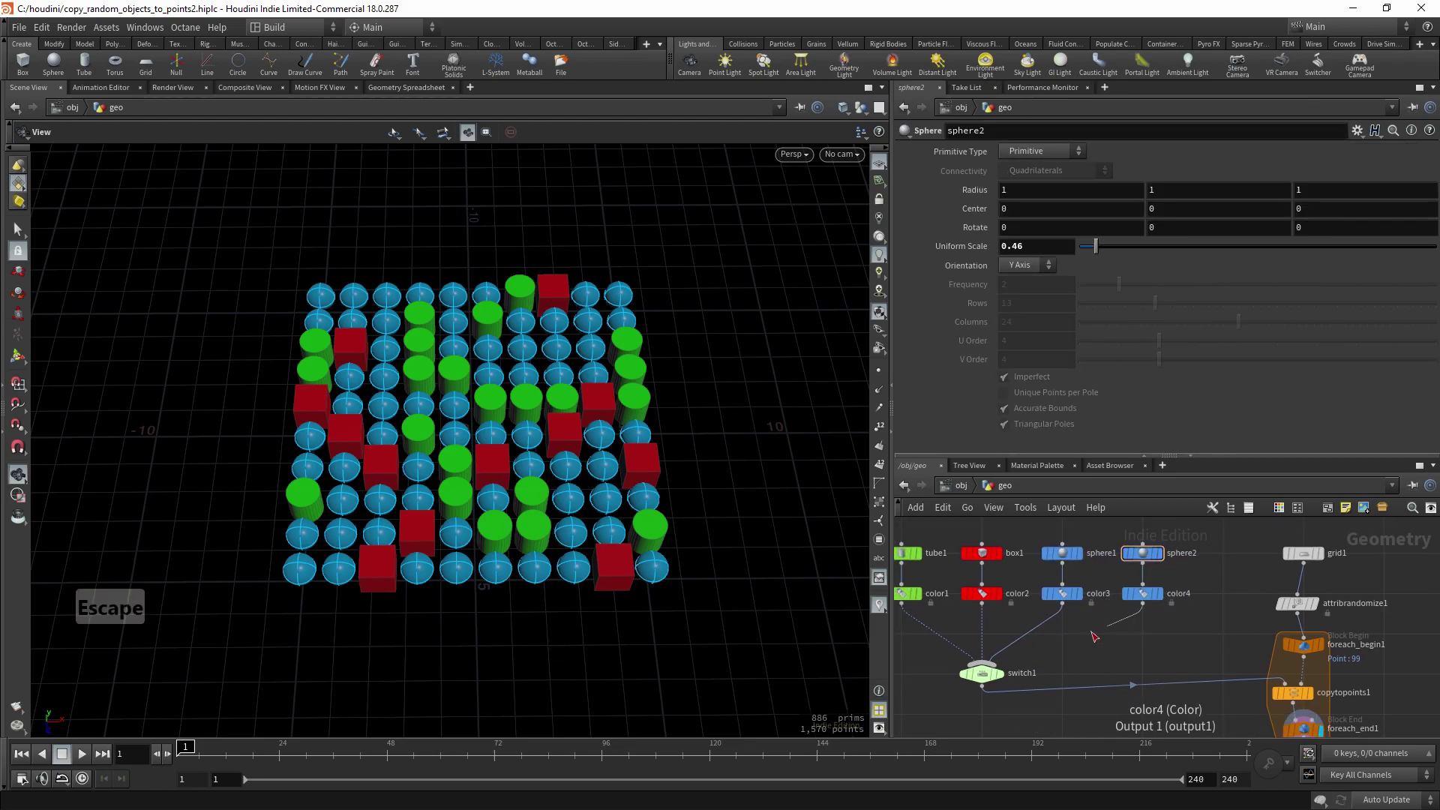
click(981, 663)
- Set color4's colour to purple
click(1142, 597)
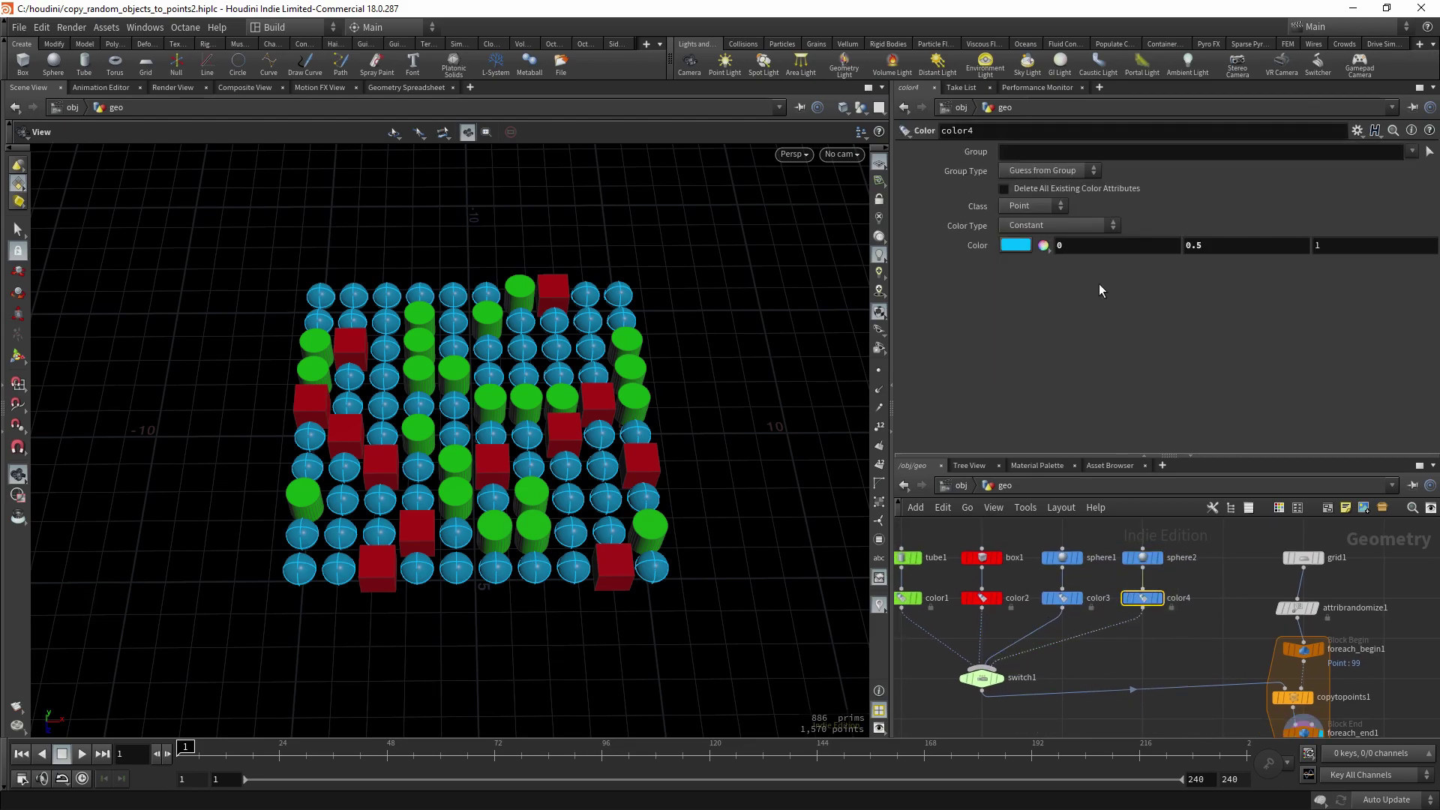
click(1011, 244)
click(1164, 148)
click(1218, 91)
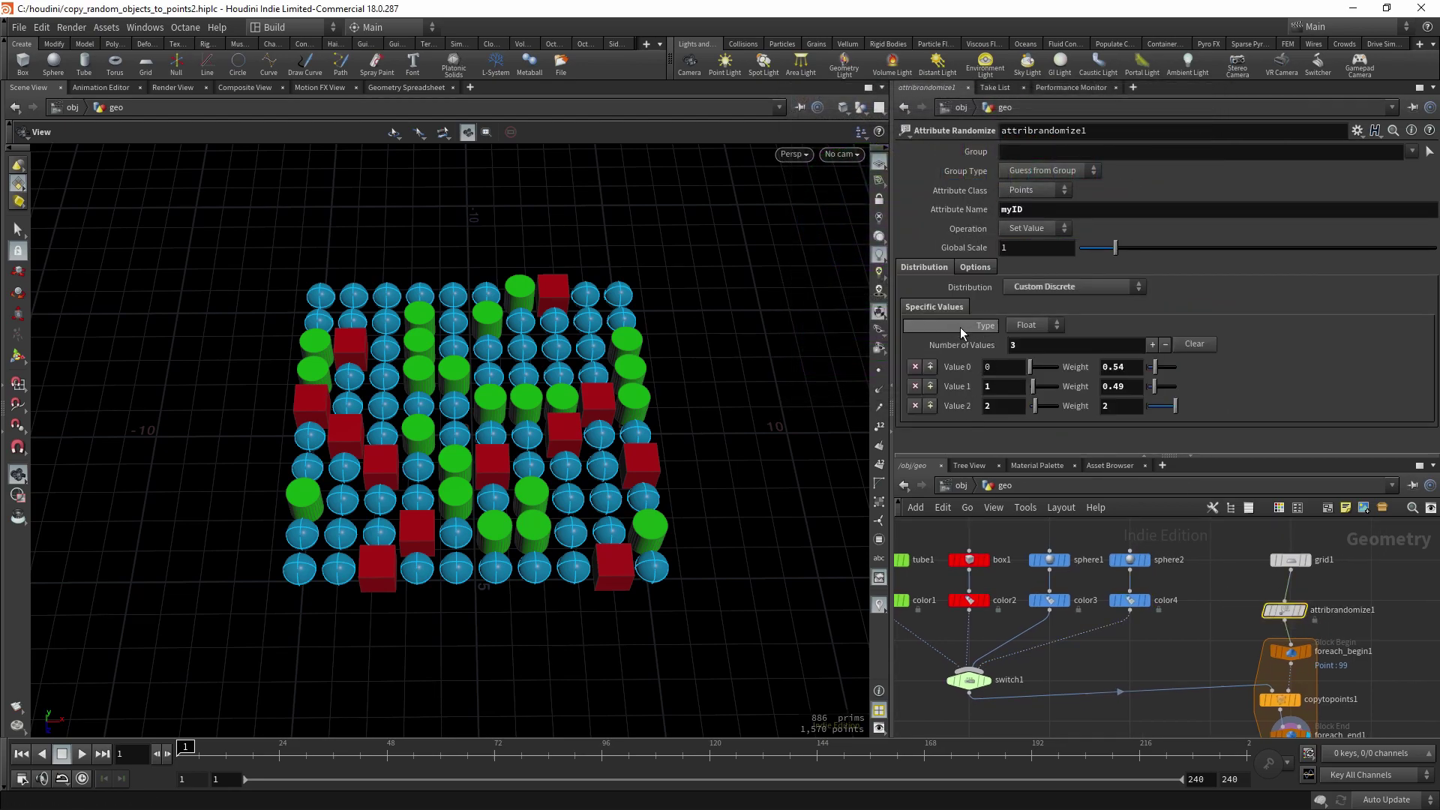
- Add a fourth discrete value 3 to attribrandomize1
click(1154, 345)
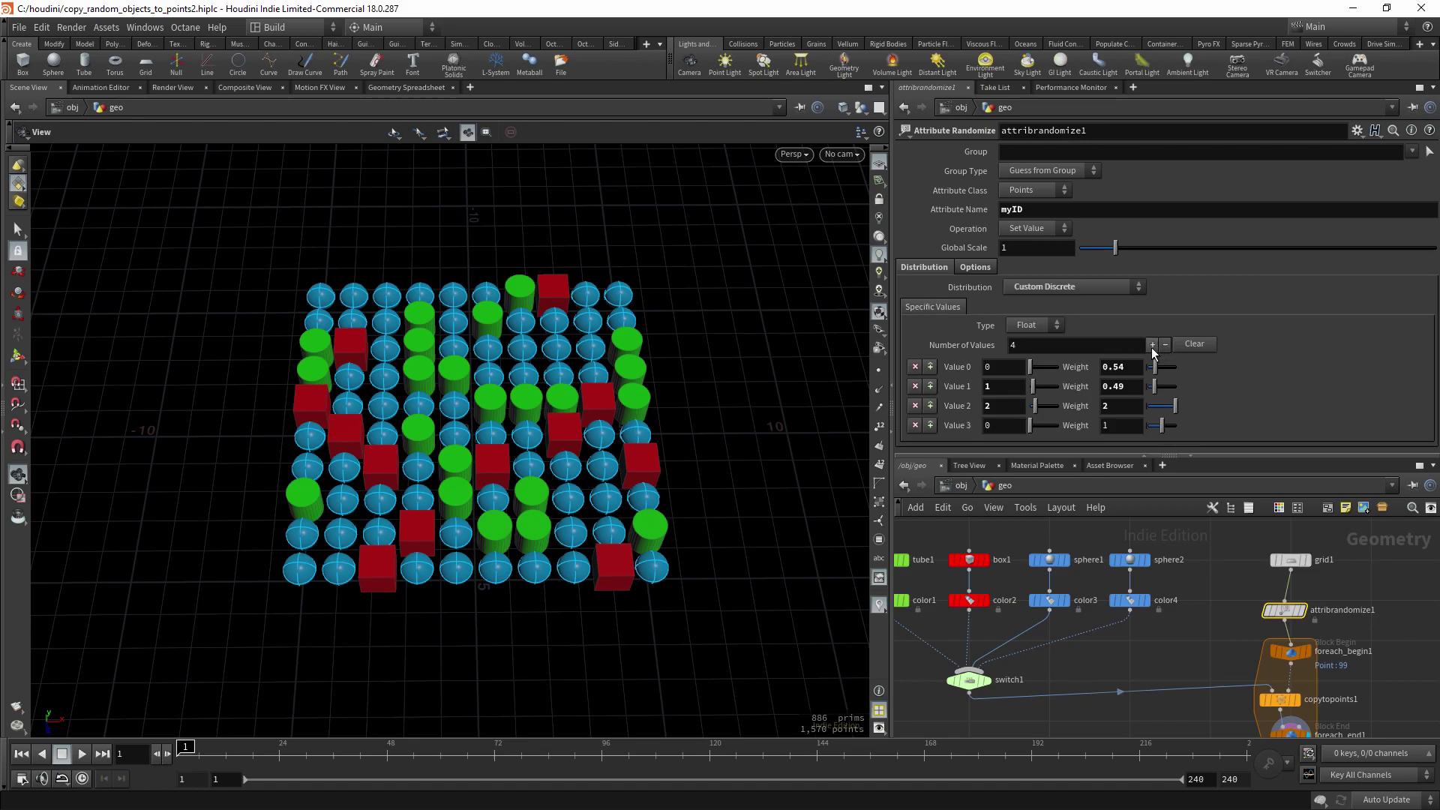
text(3)
key(Return)
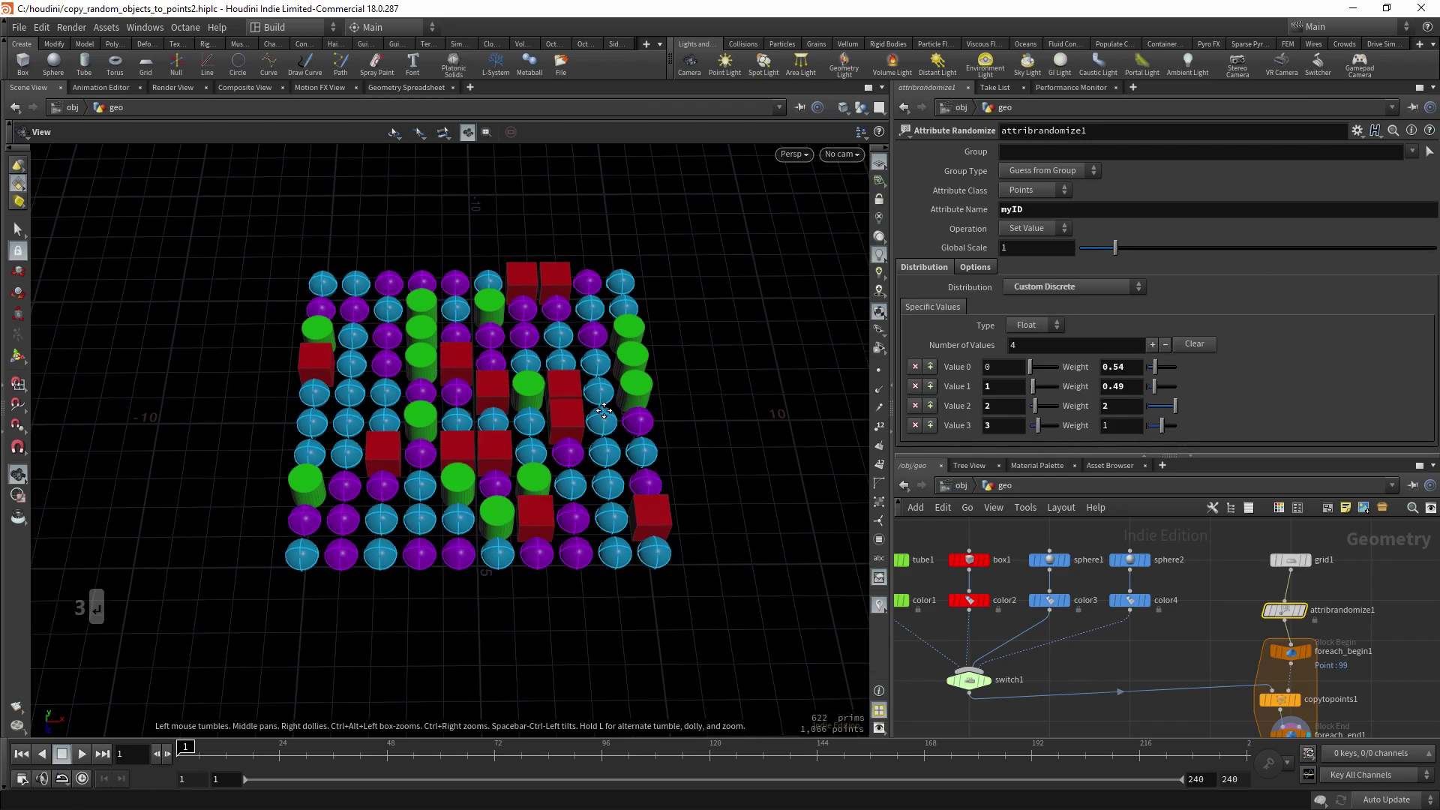
- Lower the Value 3 weight to 0.65
drag(1161, 429, 1157, 429)
middle_drag(662, 492, 629, 485)
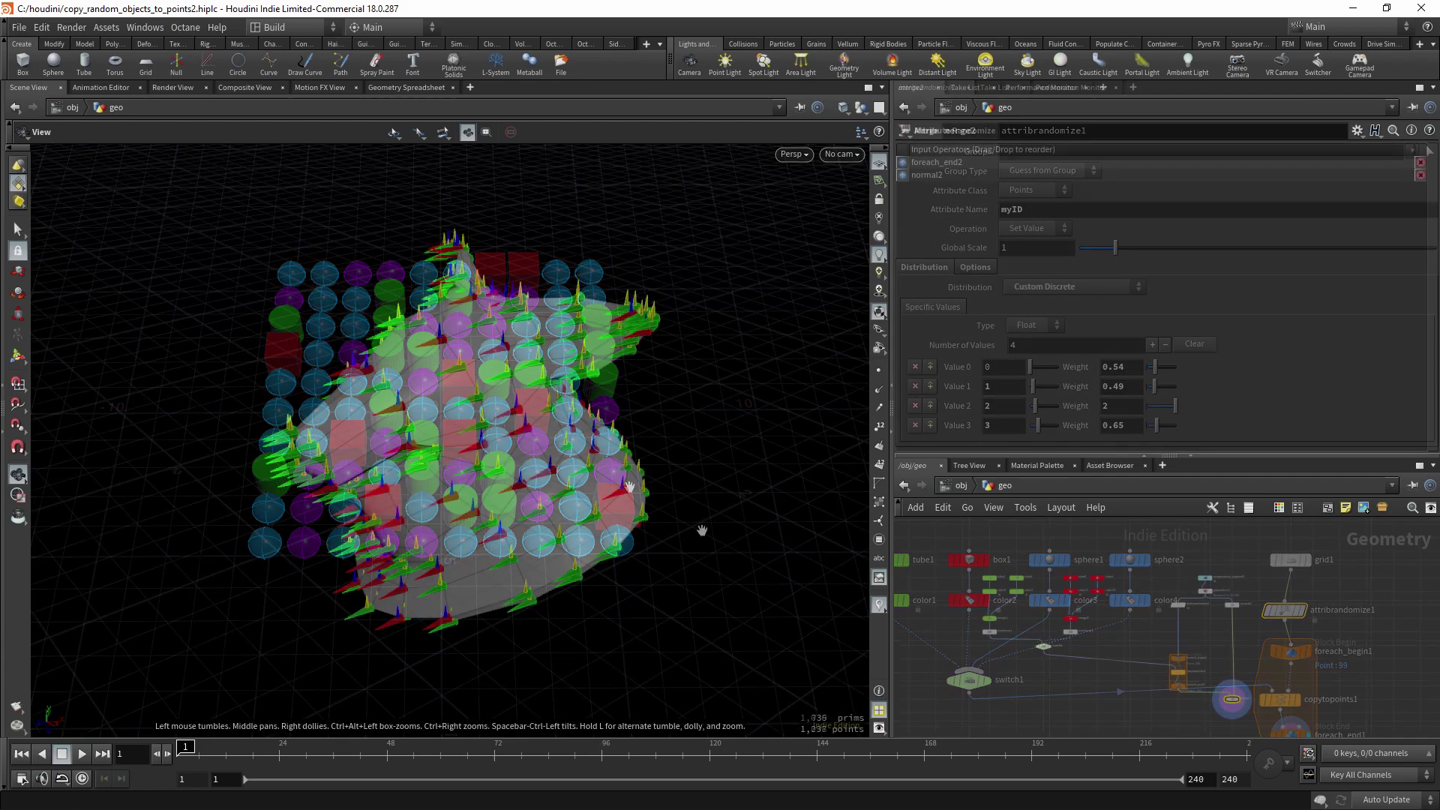
drag(687, 536, 326, 398)
scroll(953, 668, up, 4)
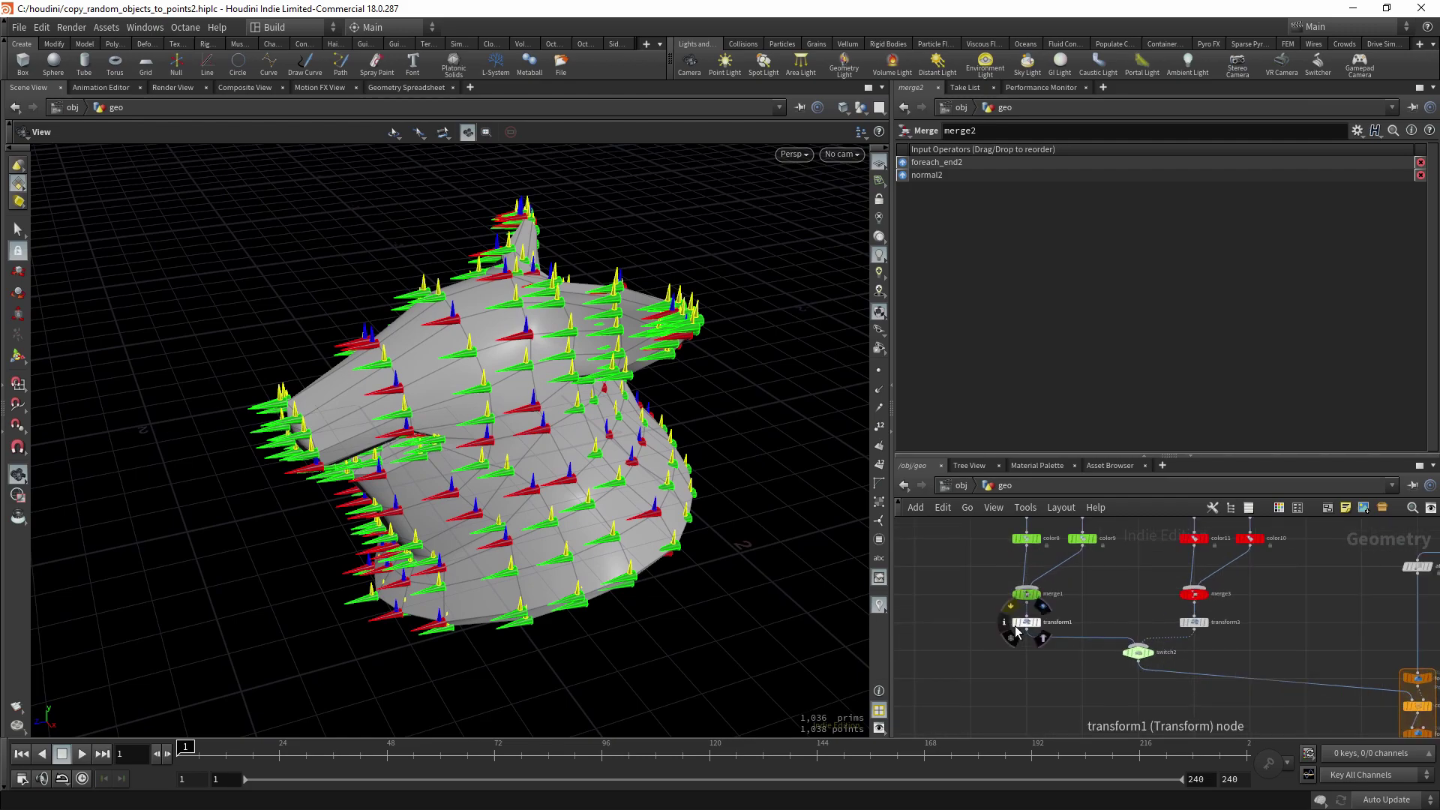
- Inspect the transform1 cone, the red transform3 cone and the horse-head mesh
click(1025, 622)
click(1038, 622)
drag(471, 332, 459, 379)
click(1203, 623)
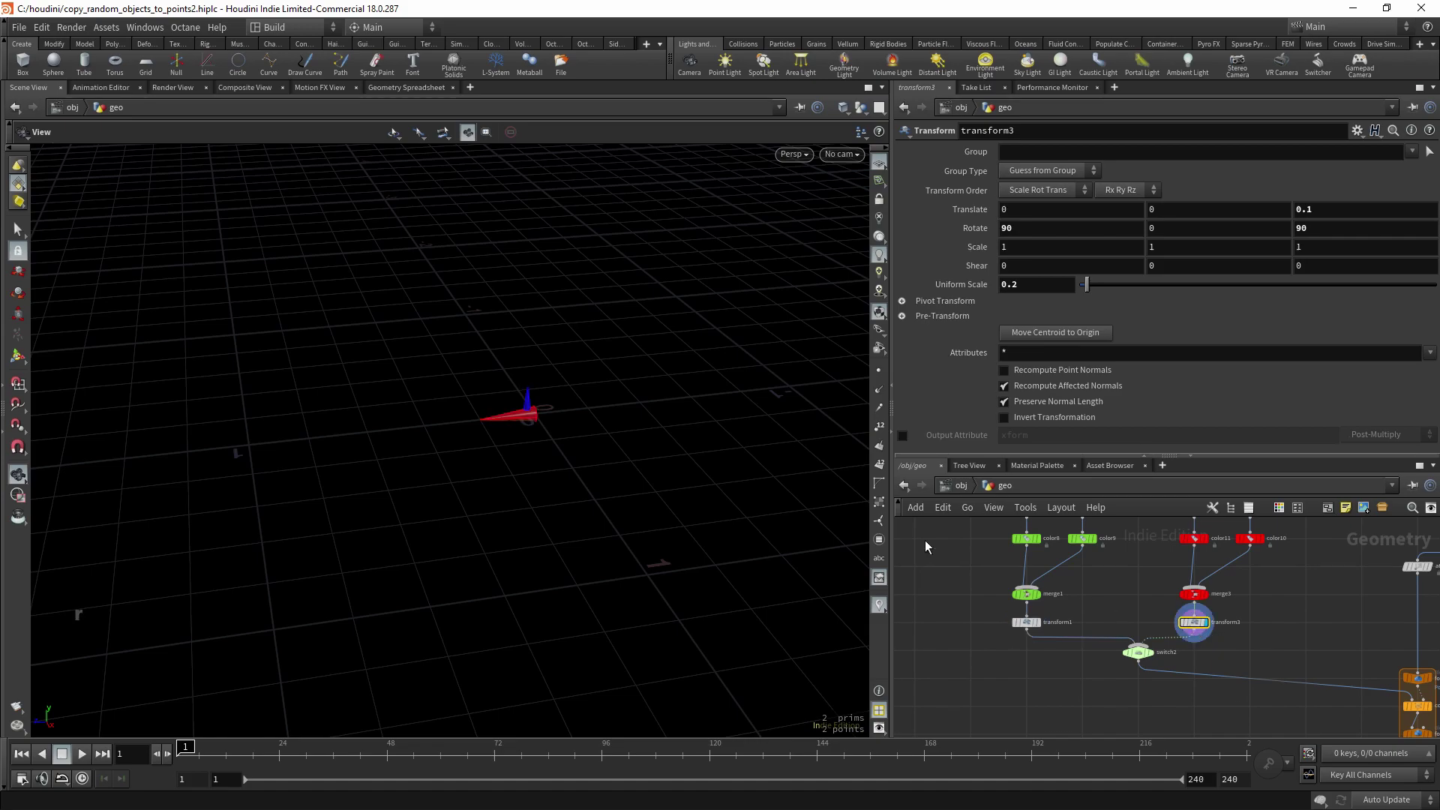
middle_drag(1390, 587, 1156, 585)
click(1179, 576)
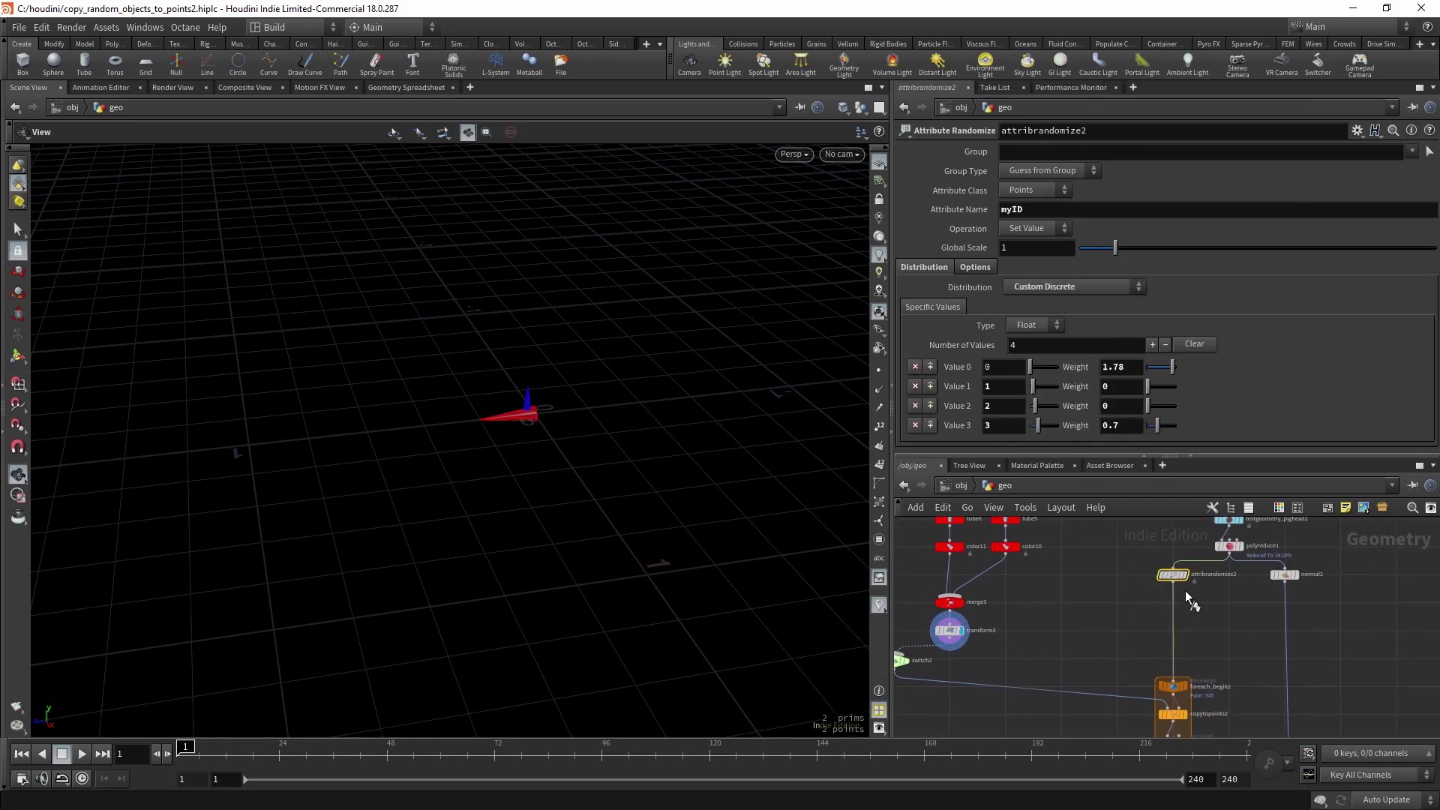
click(1198, 575)
drag(604, 436, 434, 437)
drag(536, 401, 388, 346)
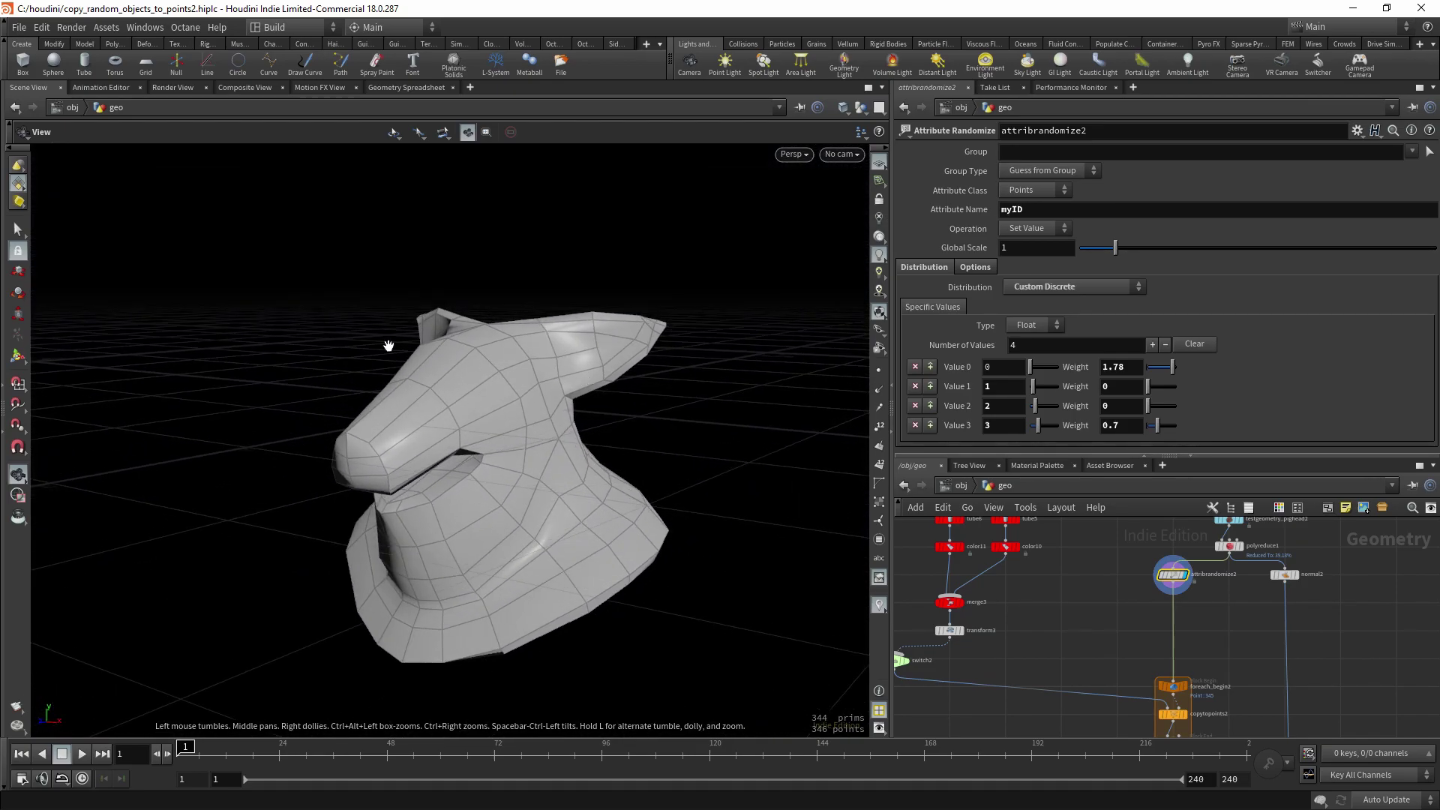
mouse_move(559, 430)
mouse_down()
mouse_move(534, 504)
mouse_move(546, 423)
mouse_up()
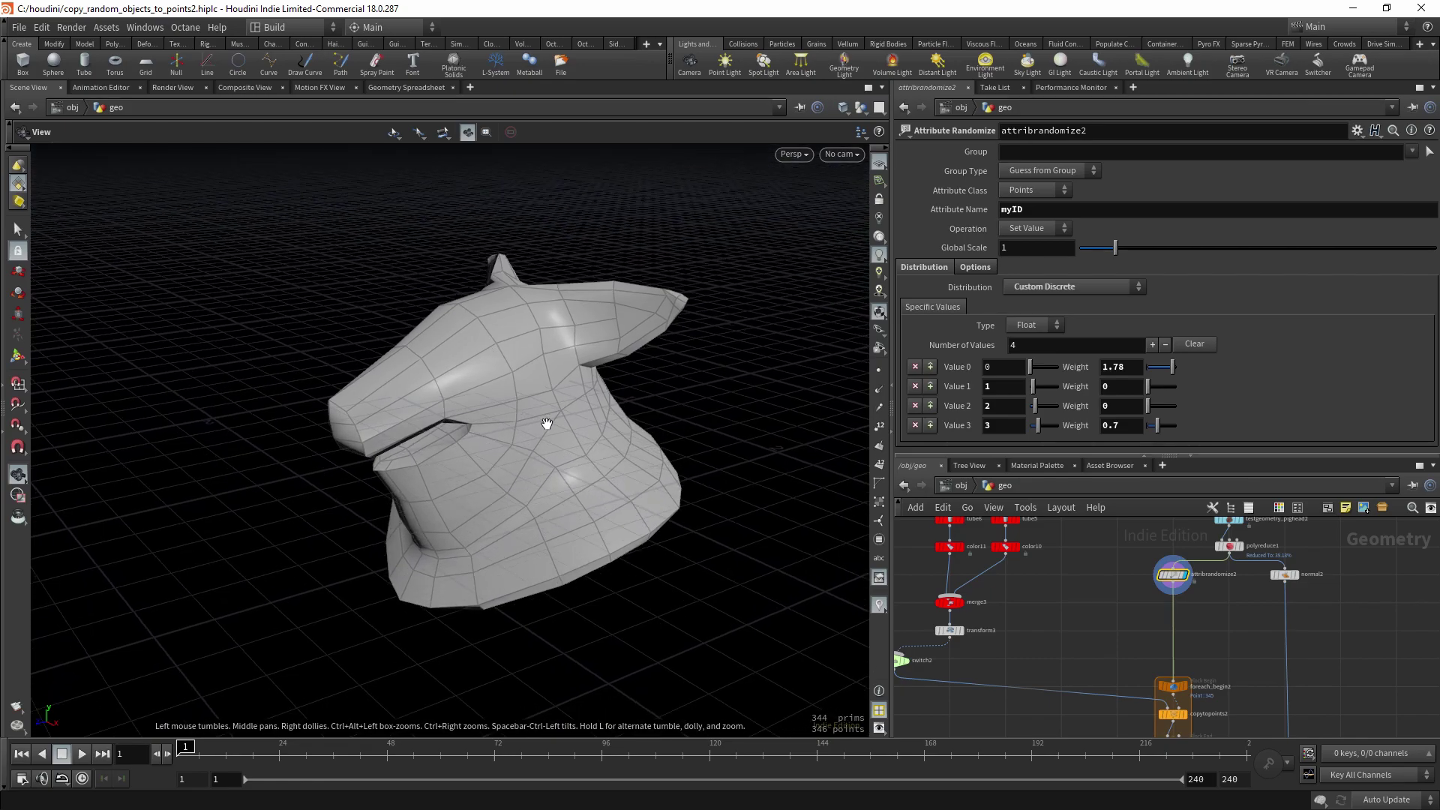
- Display merge2 to see axis glyphs copied onto the horse-head points
middle_drag(1155, 639, 1135, 546)
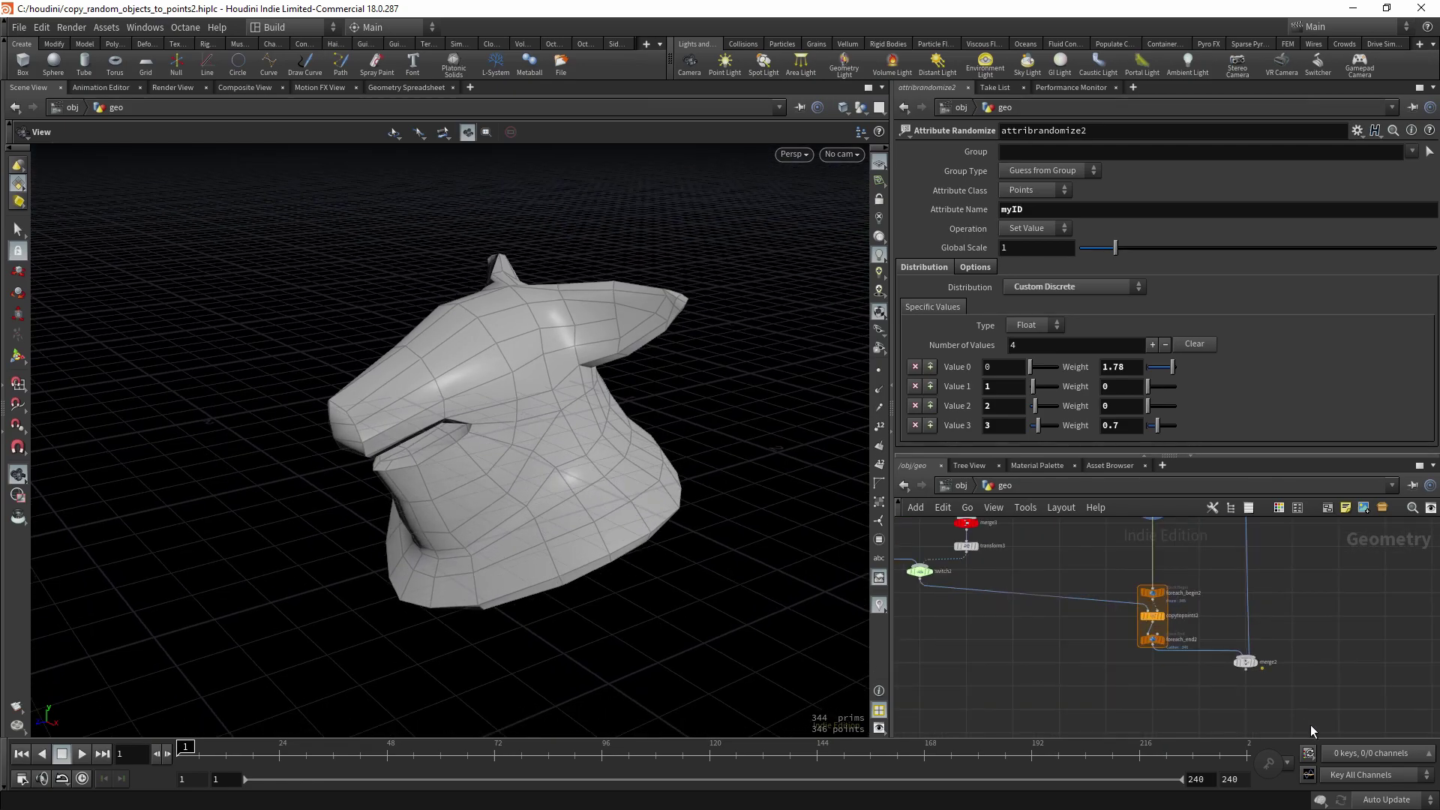
click(1246, 663)
click(1254, 663)
drag(713, 491, 463, 297)
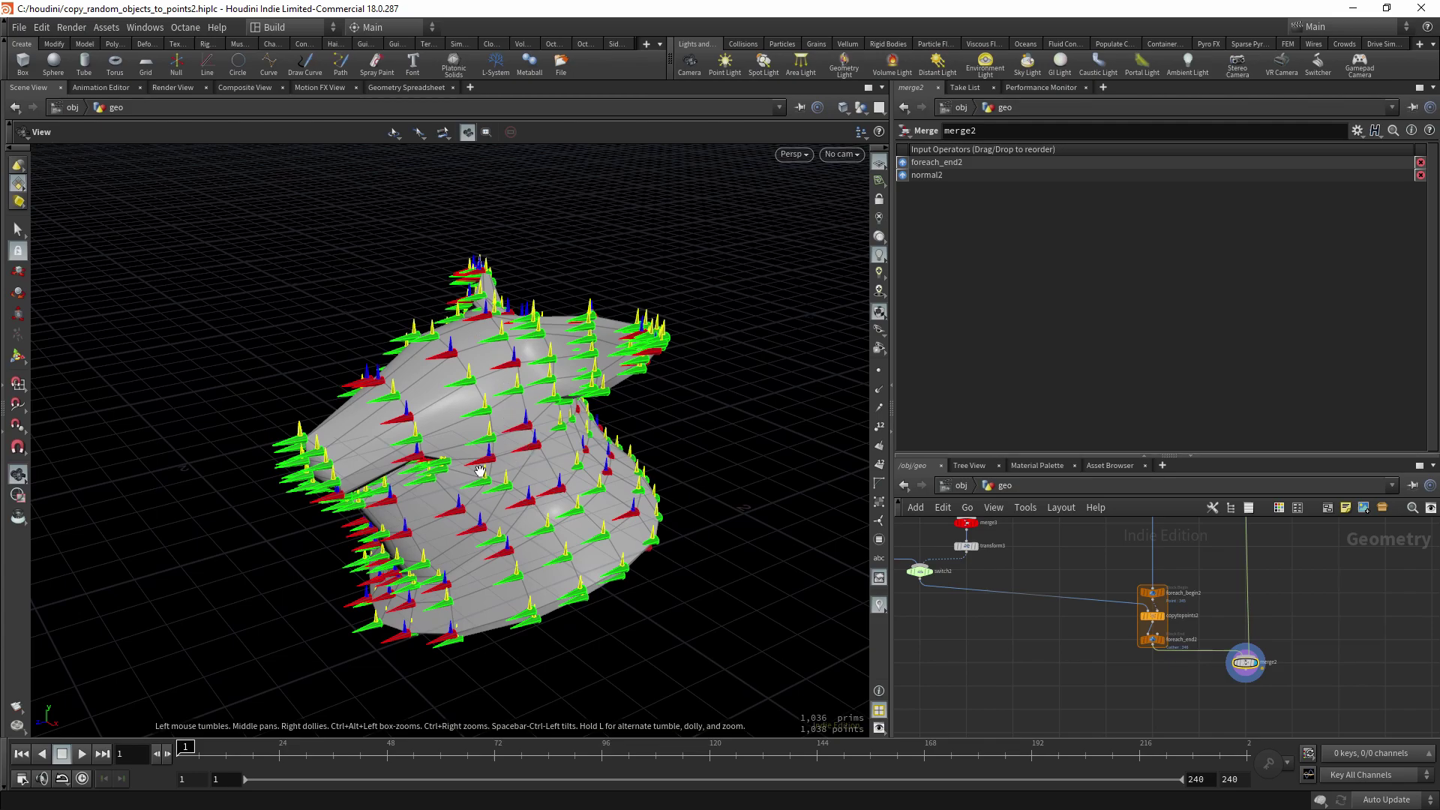
drag(480, 471, 438, 389)
drag(542, 495, 453, 512)
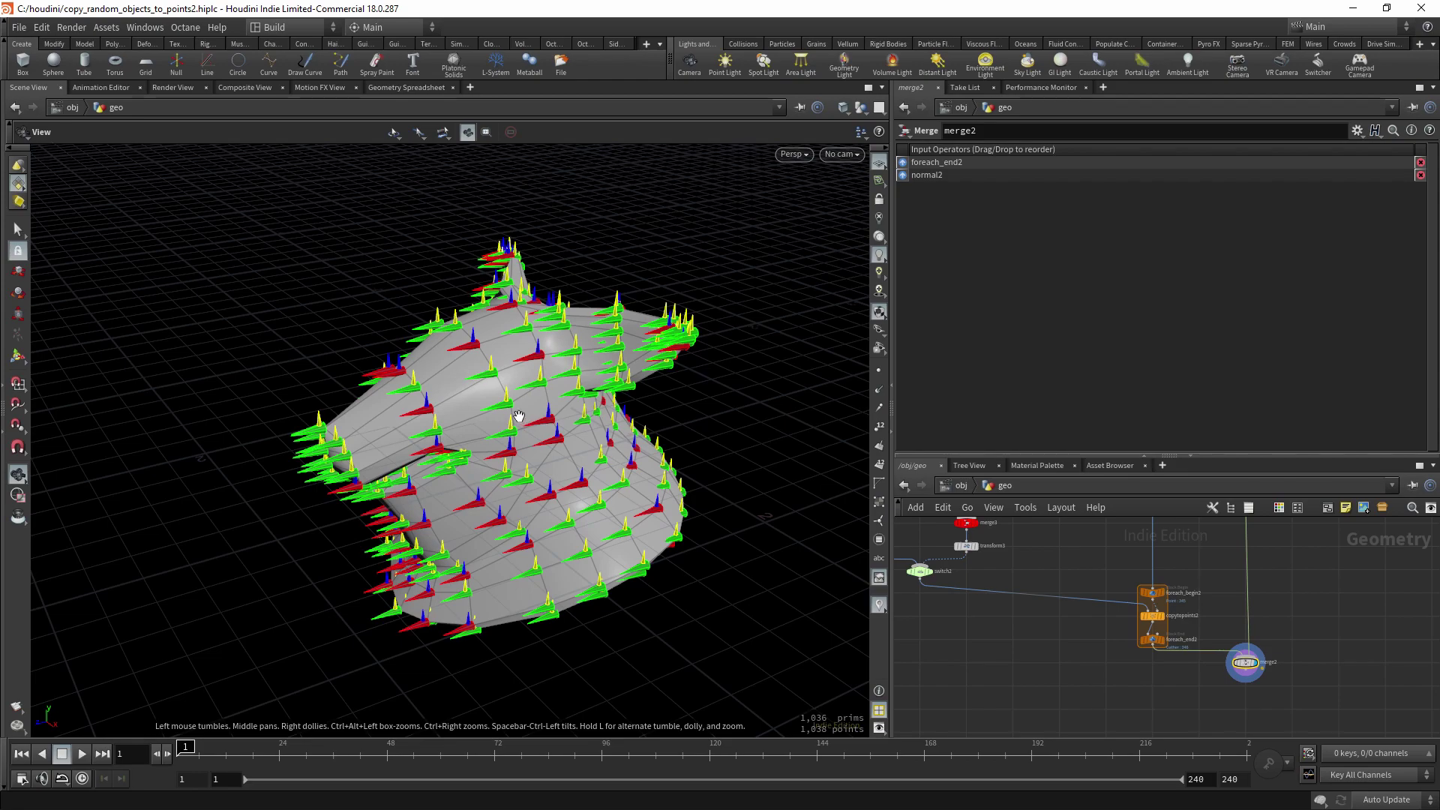
drag(559, 500, 525, 503)
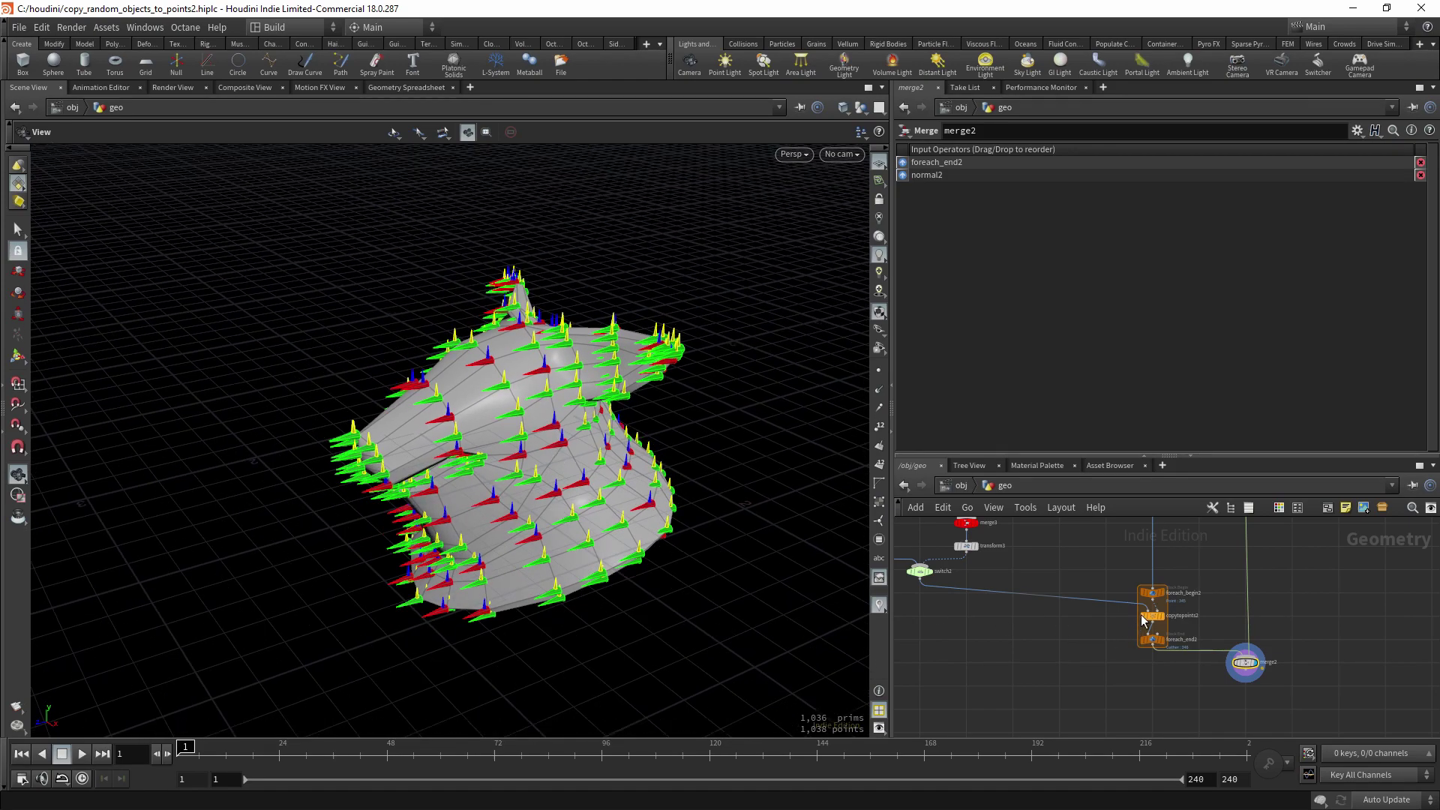
- Splice a Normal node between attribrandomize2 and foreach_begin2, adding normals to Points
middle_drag(1093, 533, 1096, 637)
key(Tab)
text(nor)
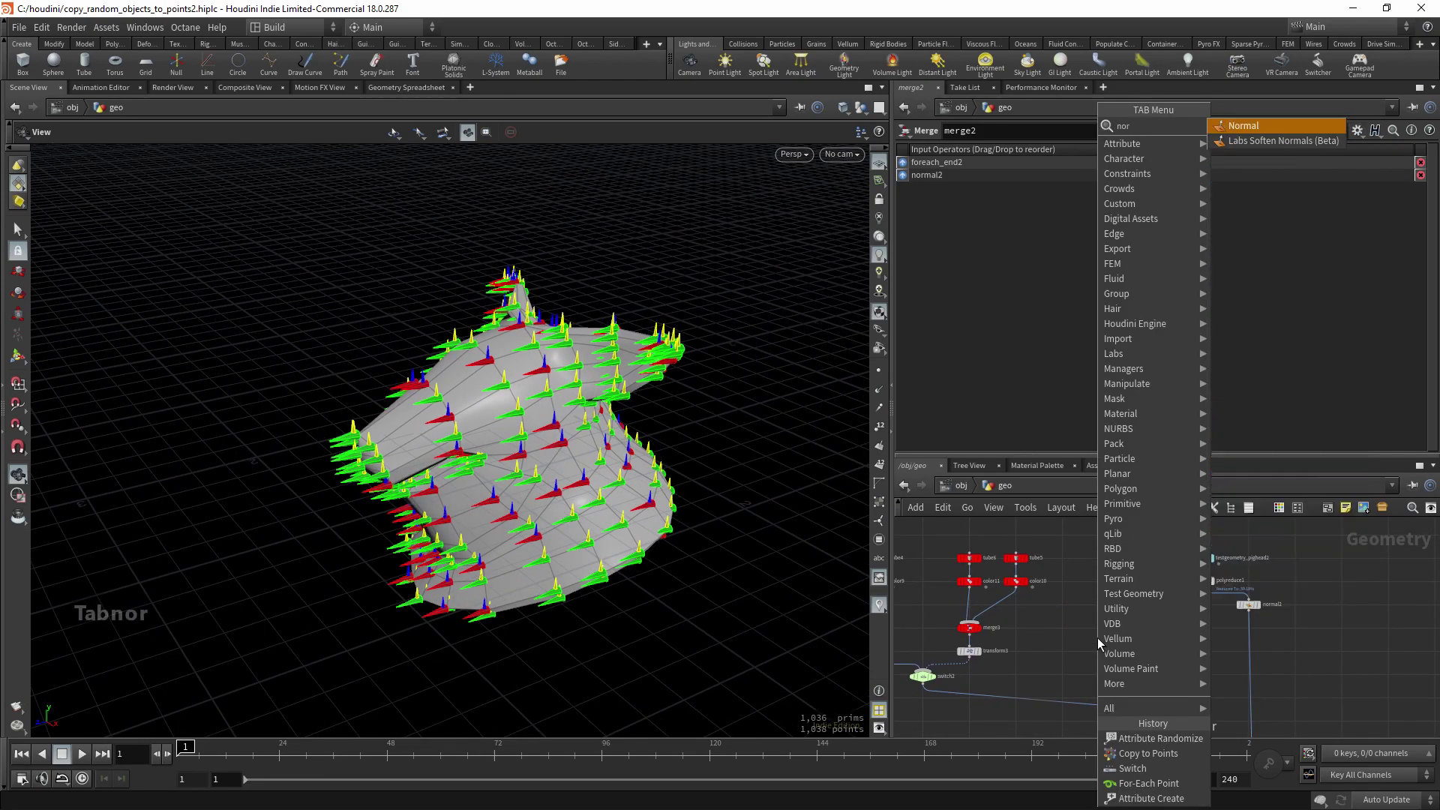
key(Return)
key(Return)
drag(1099, 642, 1151, 642)
middle_drag(1095, 642, 1095, 620)
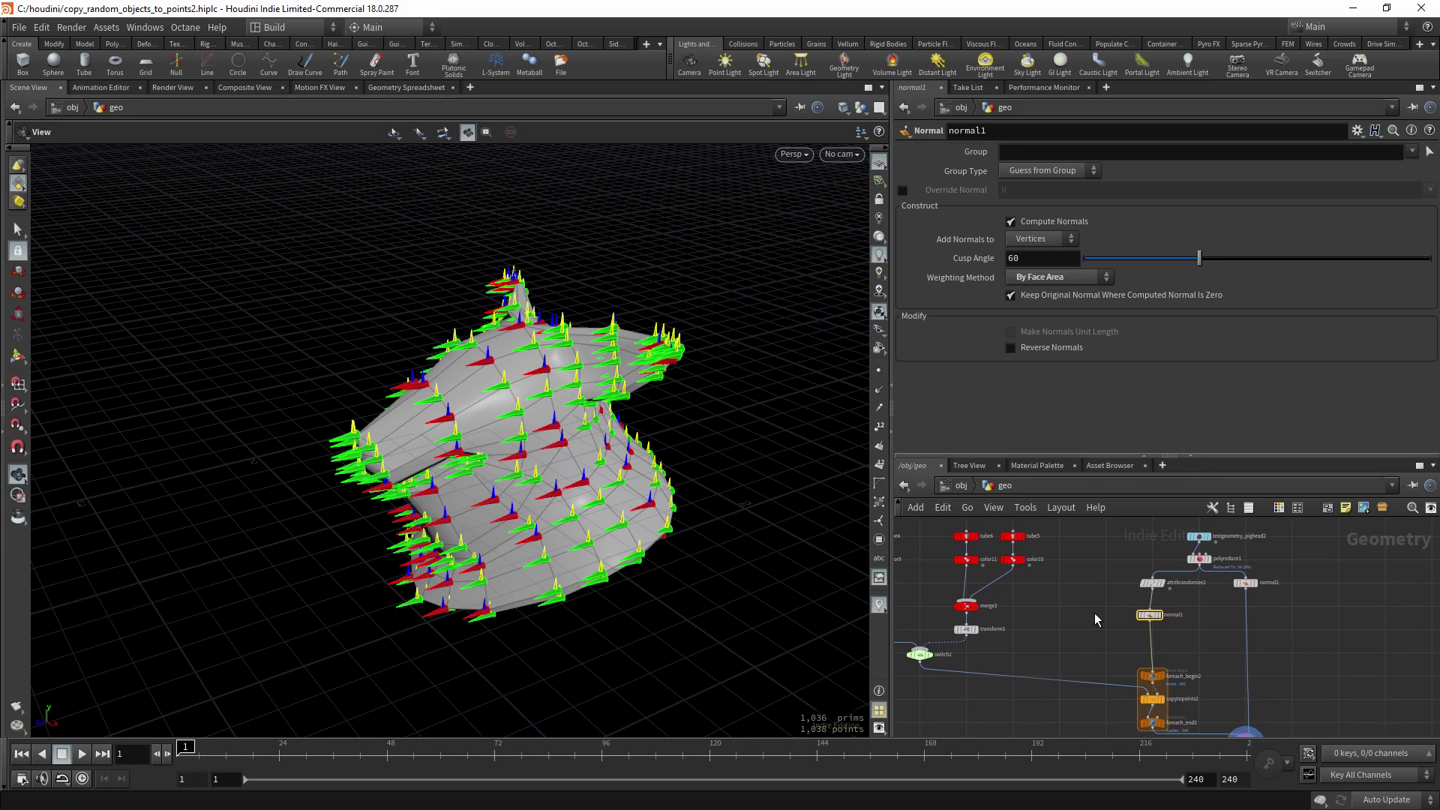
click(1040, 239)
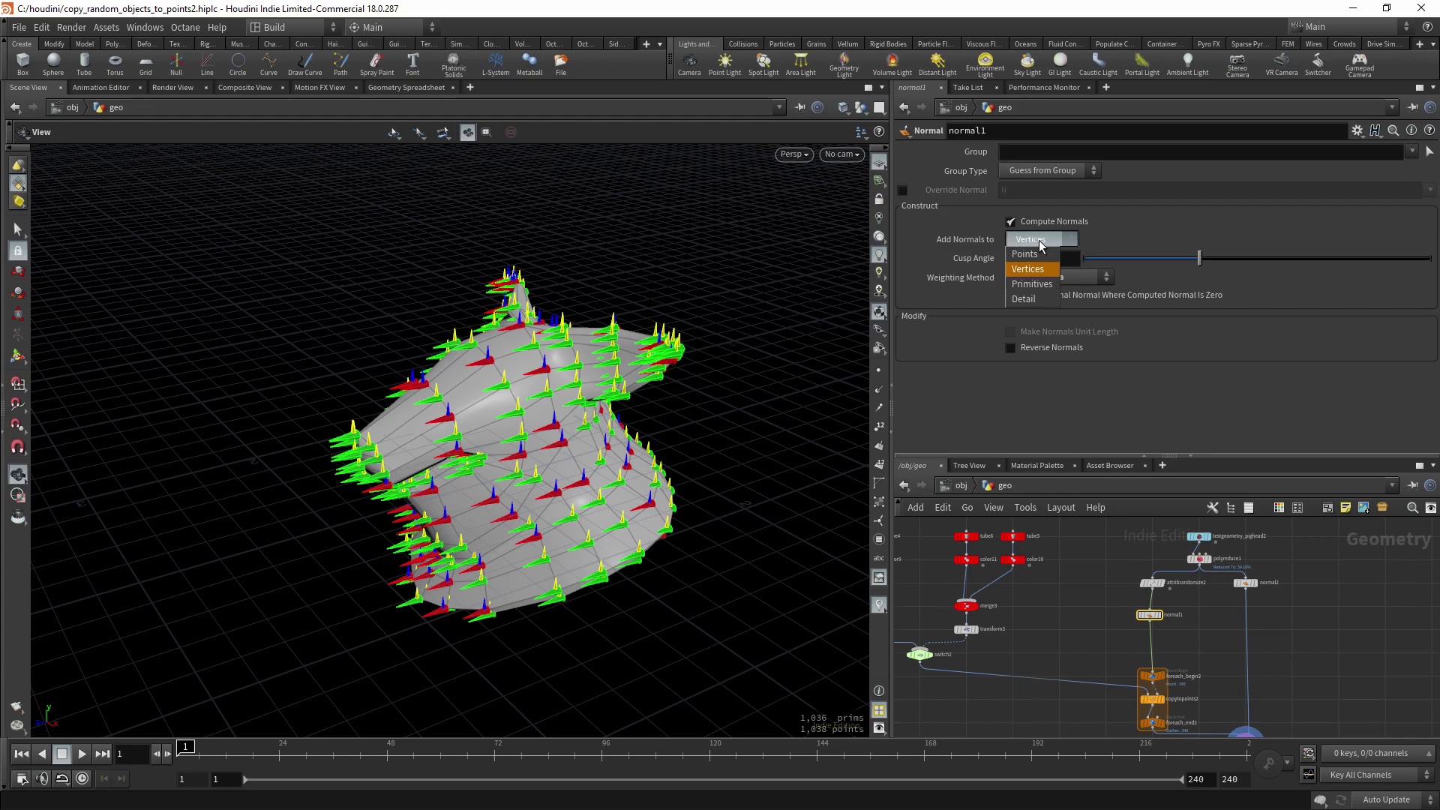
click(1038, 258)
- Orbit and zoom around the head to inspect the outward-pointing glyphs
drag(592, 345, 607, 436)
mouse_move(496, 469)
mouse_down()
mouse_move(543, 450)
mouse_move(453, 453)
mouse_move(487, 442)
mouse_up()
scroll(595, 413, up, 5)
drag(596, 413, 481, 359)
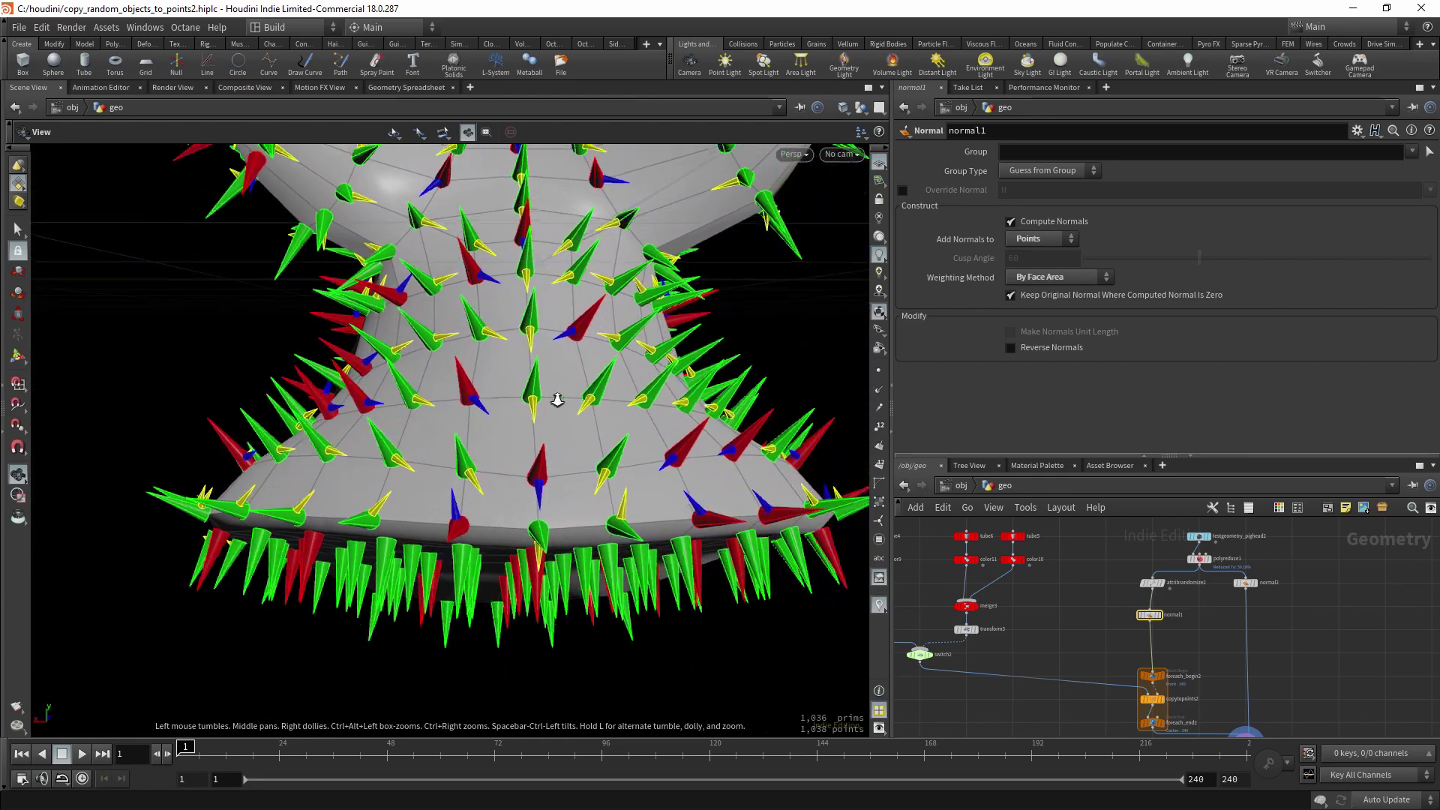
scroll(558, 399, down, 5)
drag(558, 399, 743, 451)
scroll(417, 440, up, 3)
drag(599, 456, 559, 306)
drag(601, 420, 644, 480)
- Insert an Attribute Create node after normal1 and name its attribute up
click(1054, 708)
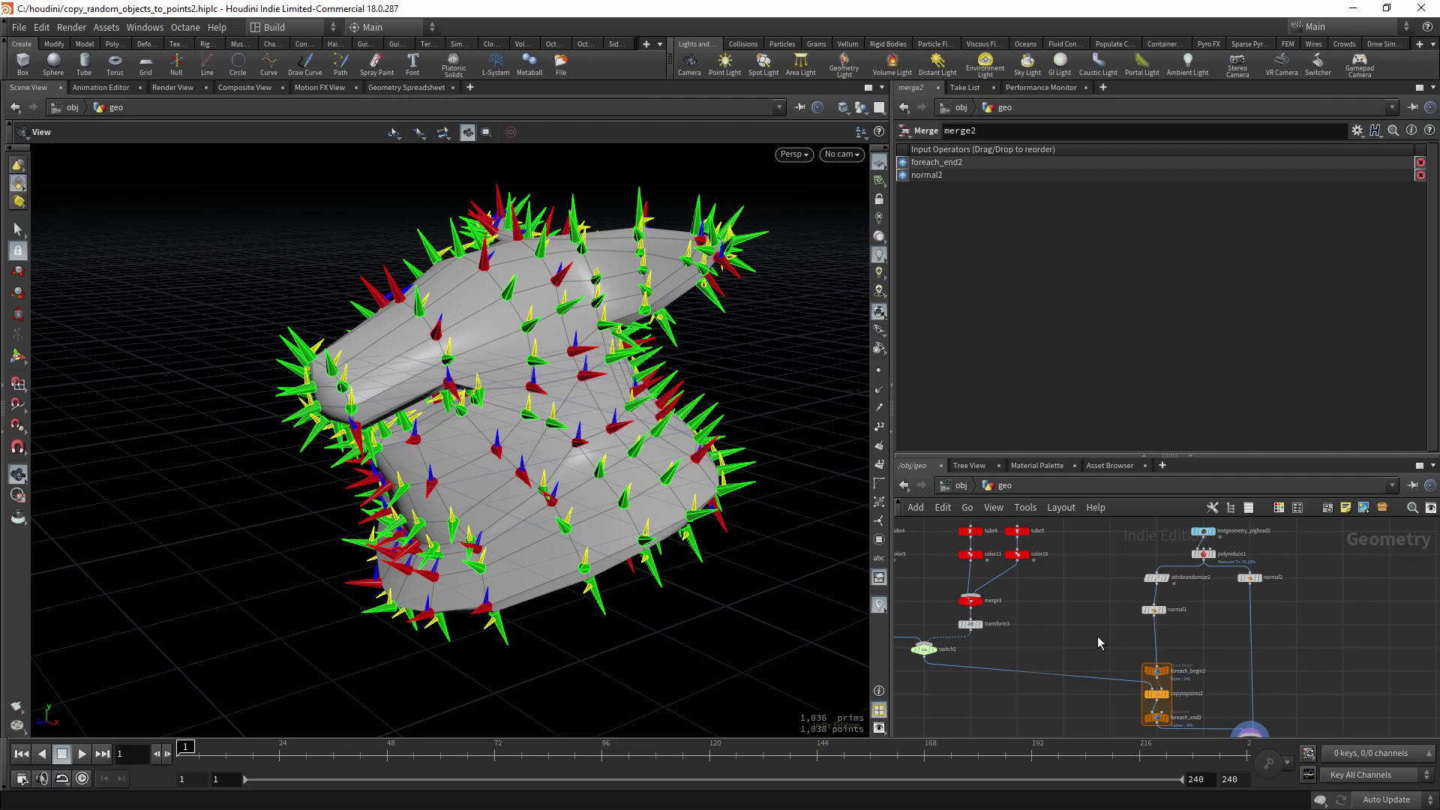
key(Tab)
text(cra)
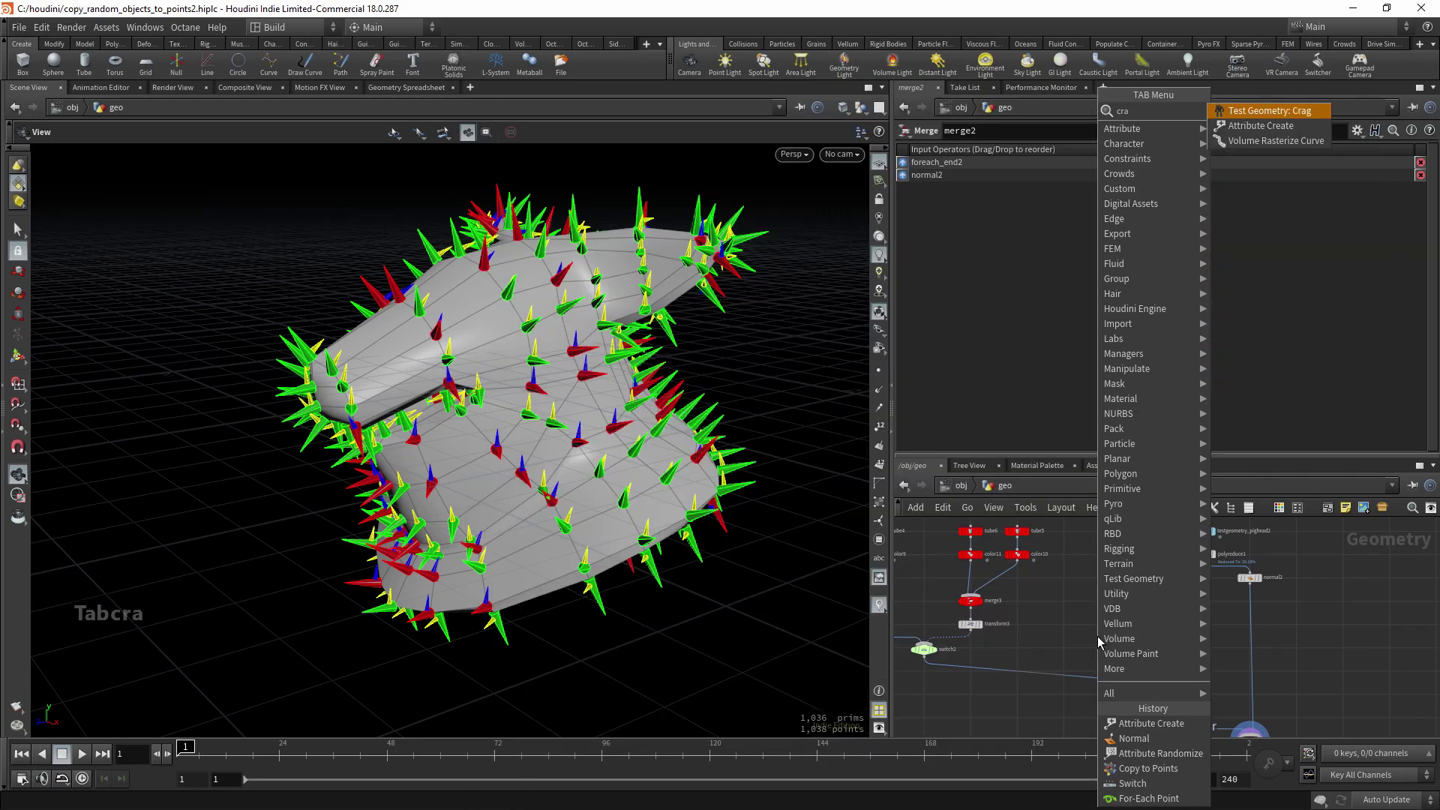
key(Return)
key(Return)
scroll(1100, 641, up, 3)
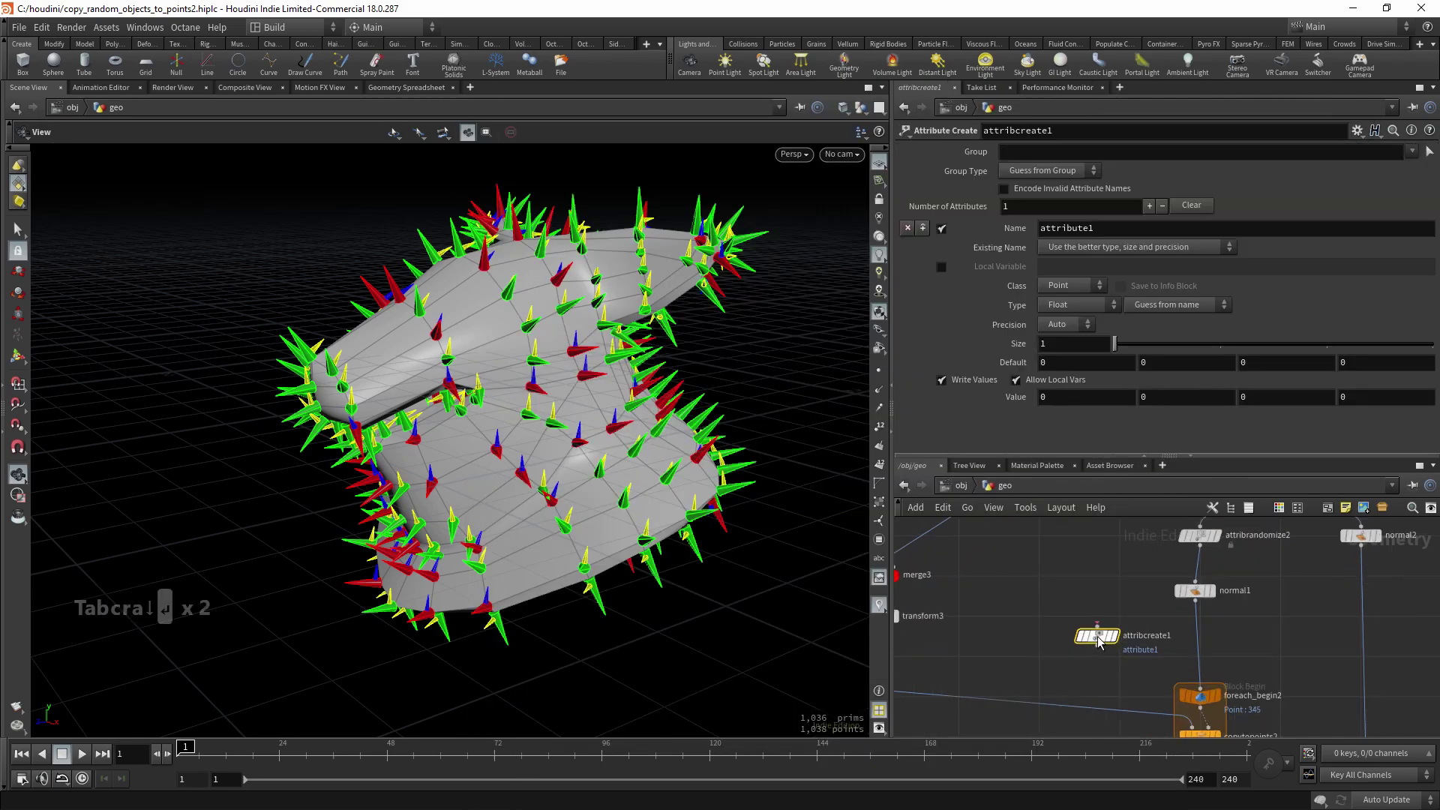
click(1195, 632)
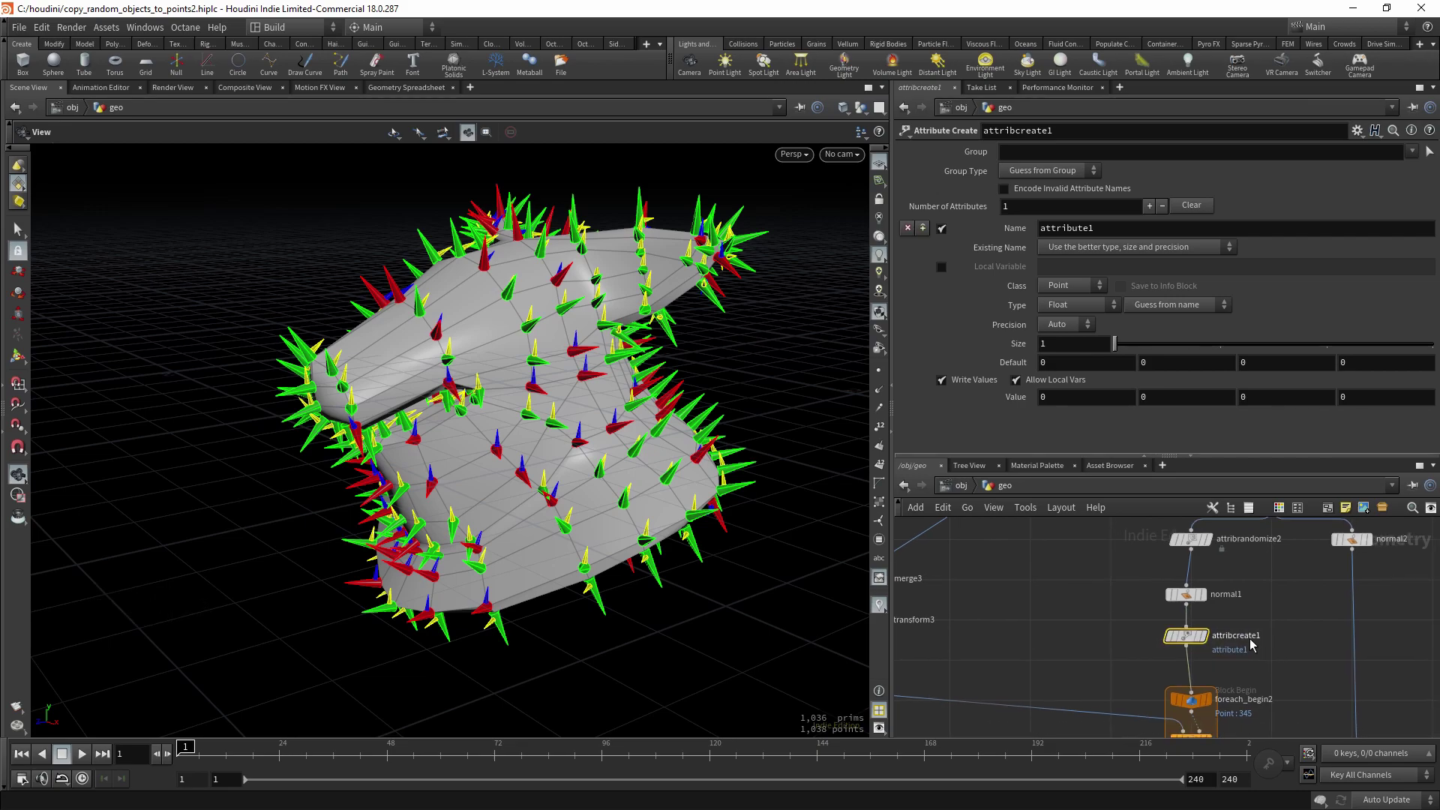
double_click(1110, 223)
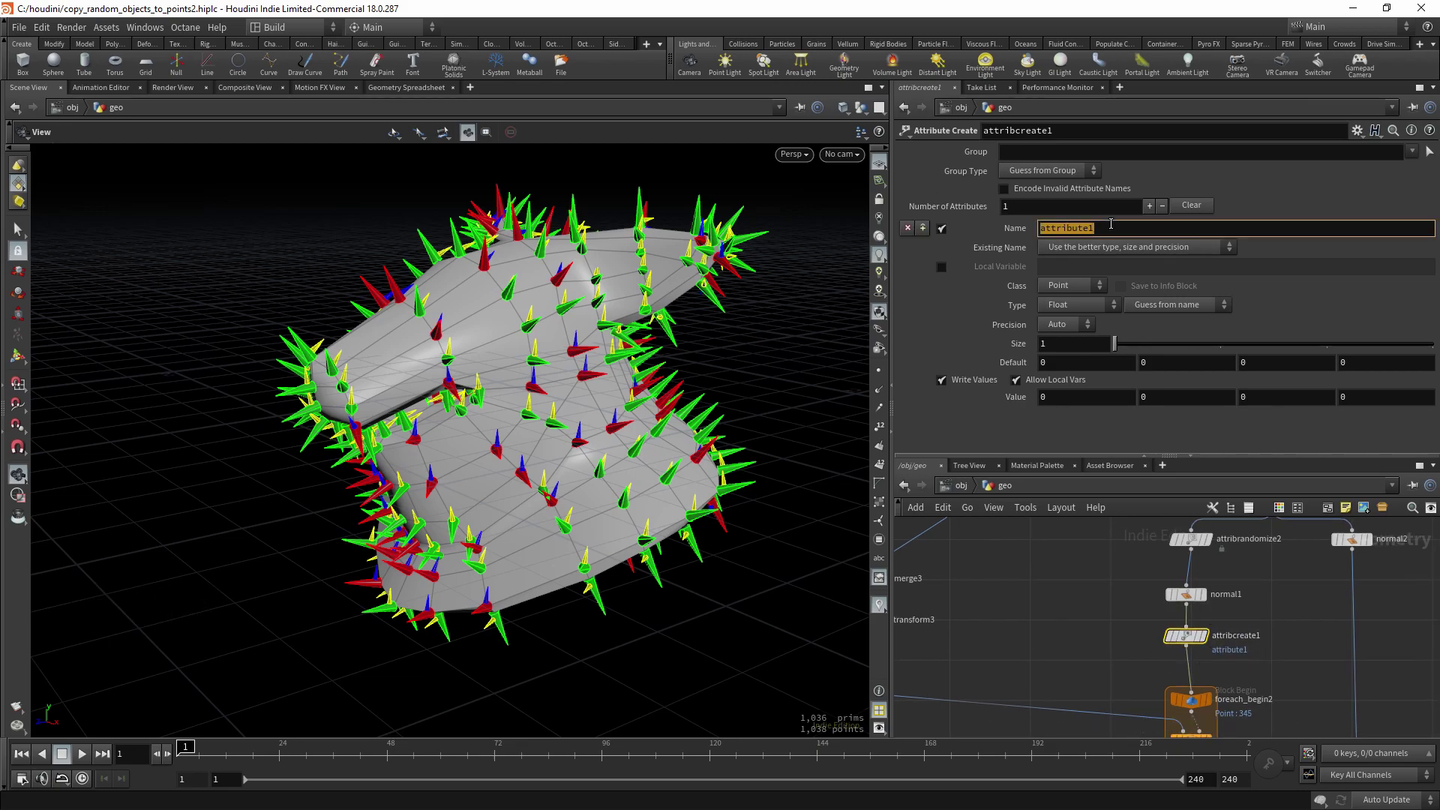
text(up)
key(Return)
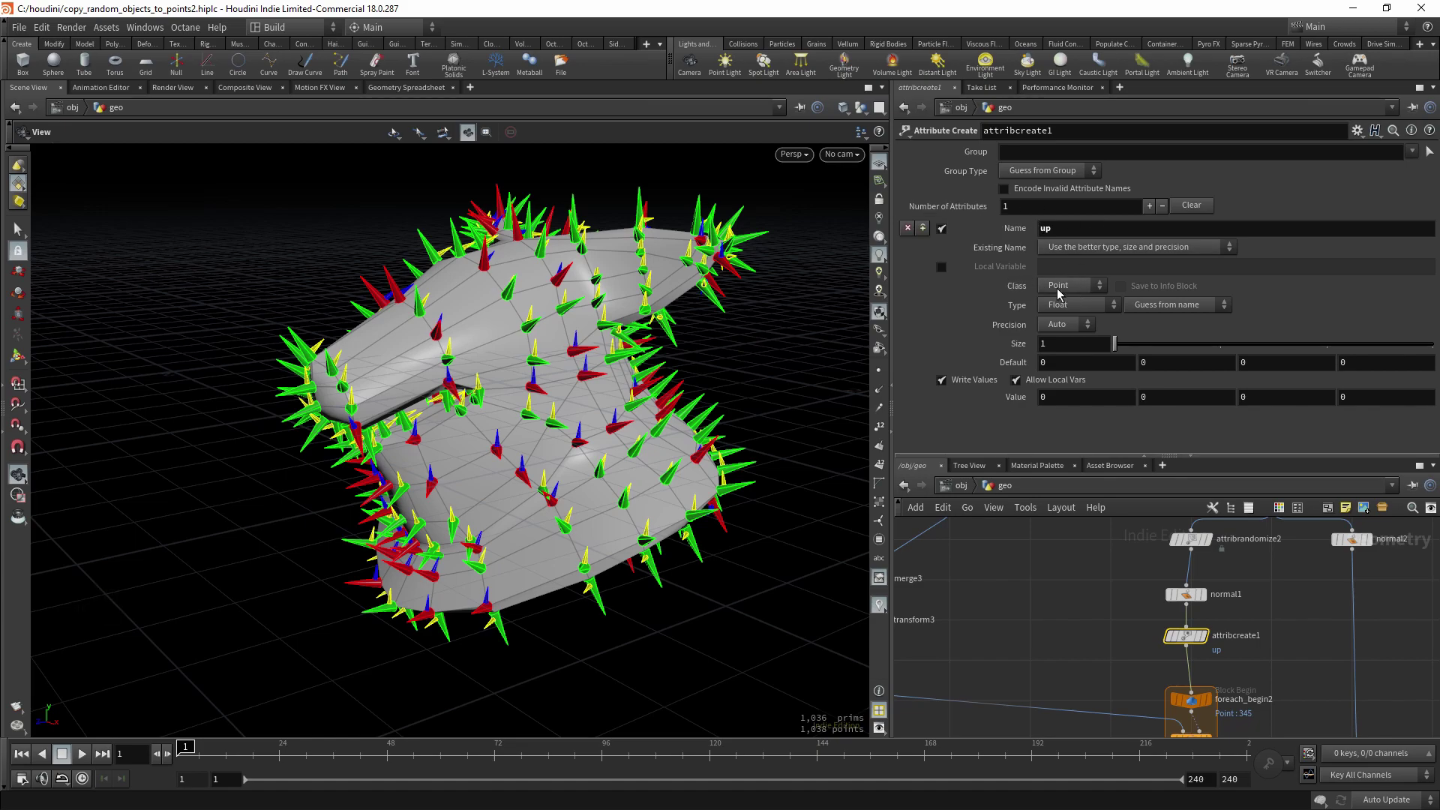
- Make the up attribute a Vector with a Y value of 1
click(1077, 307)
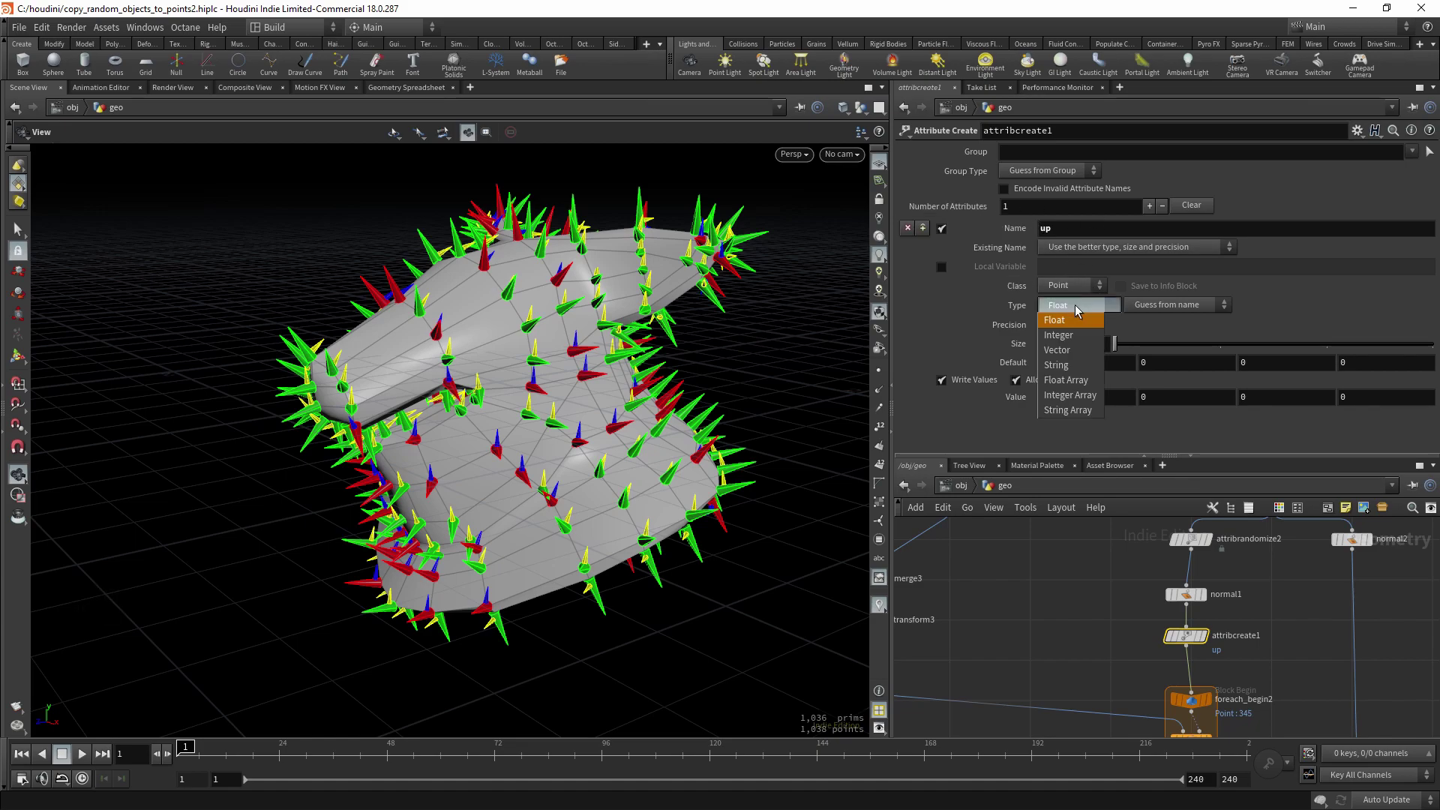
click(1079, 344)
text(1)
key(Return)
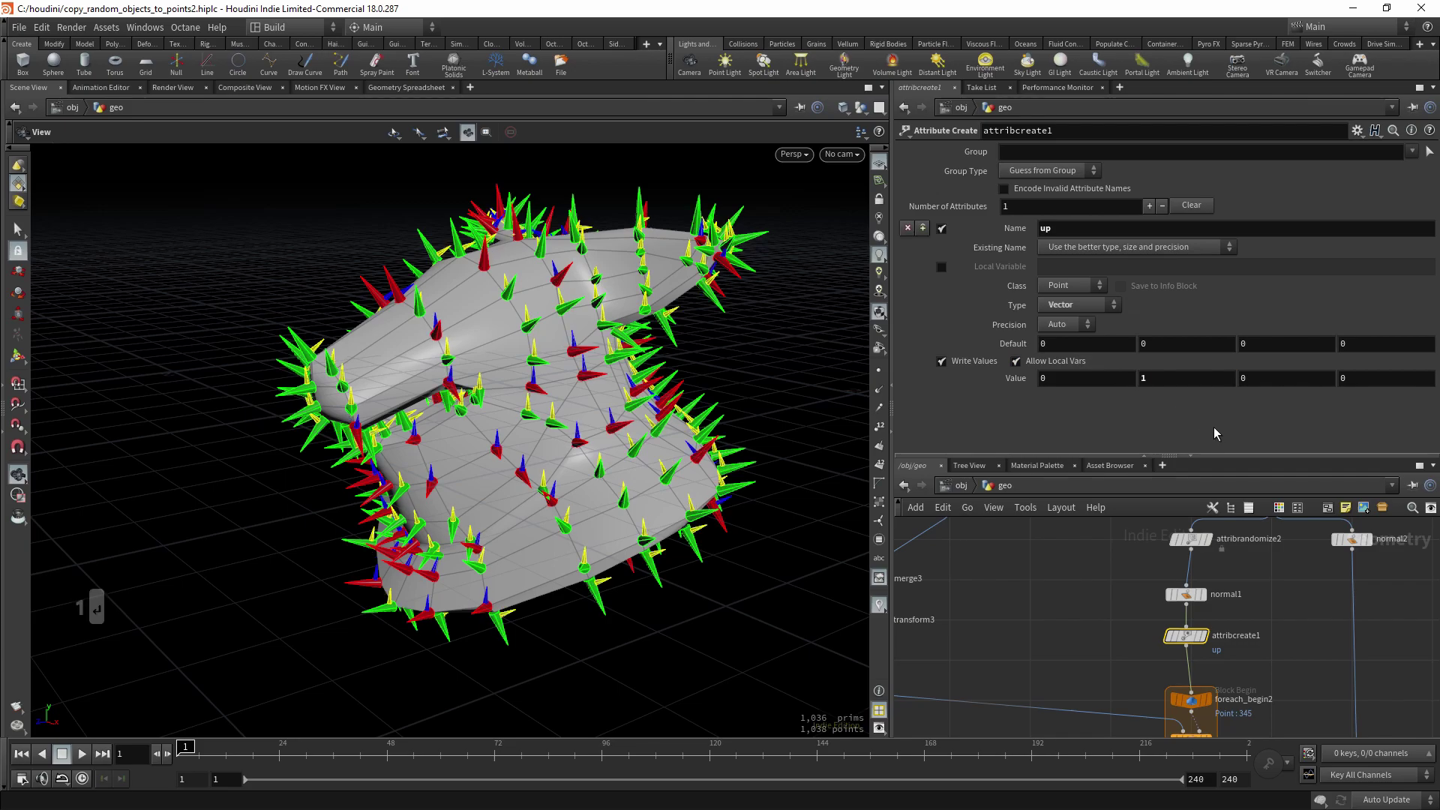
- Check the arrow orientations, then change the up Y value to -1
middle_drag(1131, 647, 1126, 637)
key(q)
key(q)
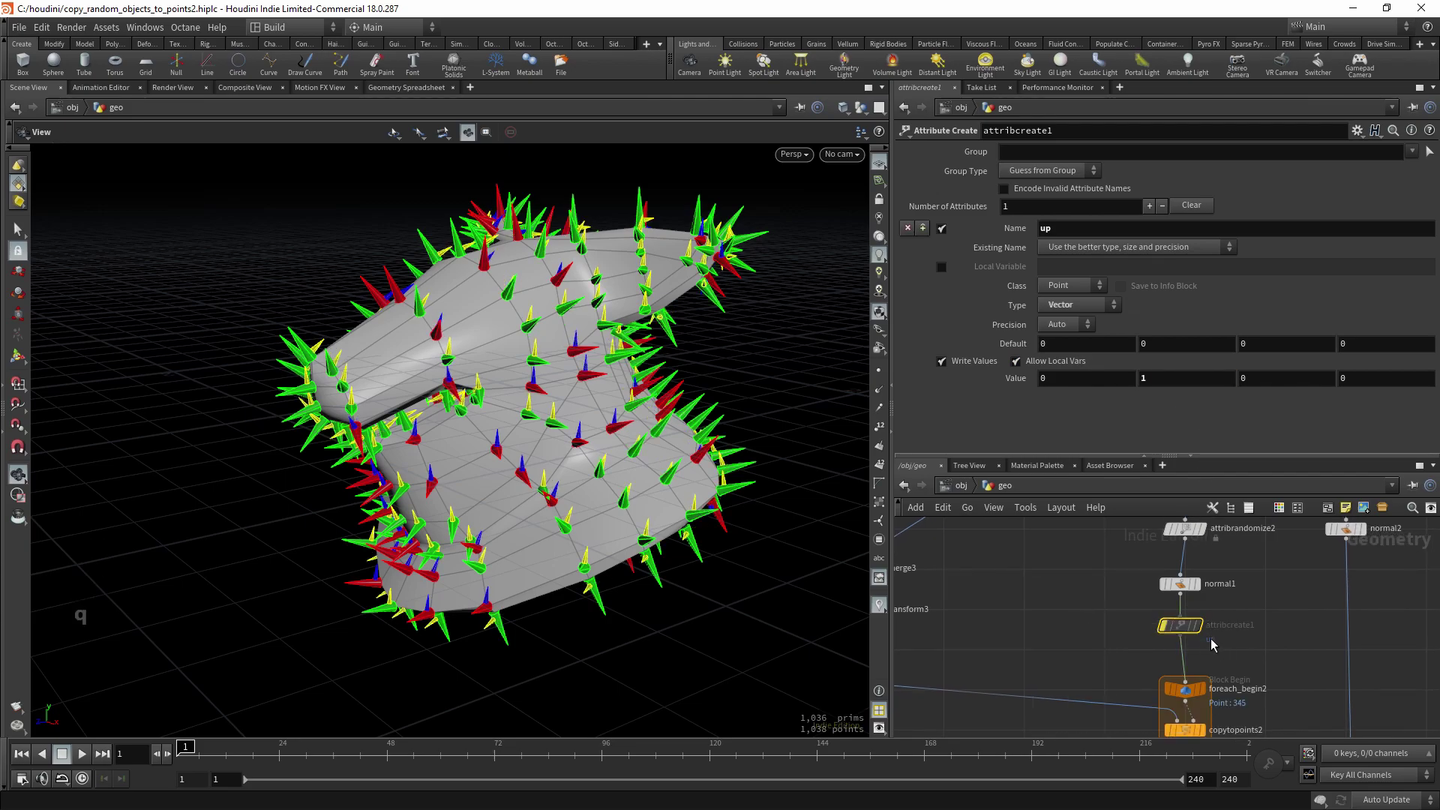
drag(495, 450, 599, 431)
key(q)
key(q)
key(q)
key(q)
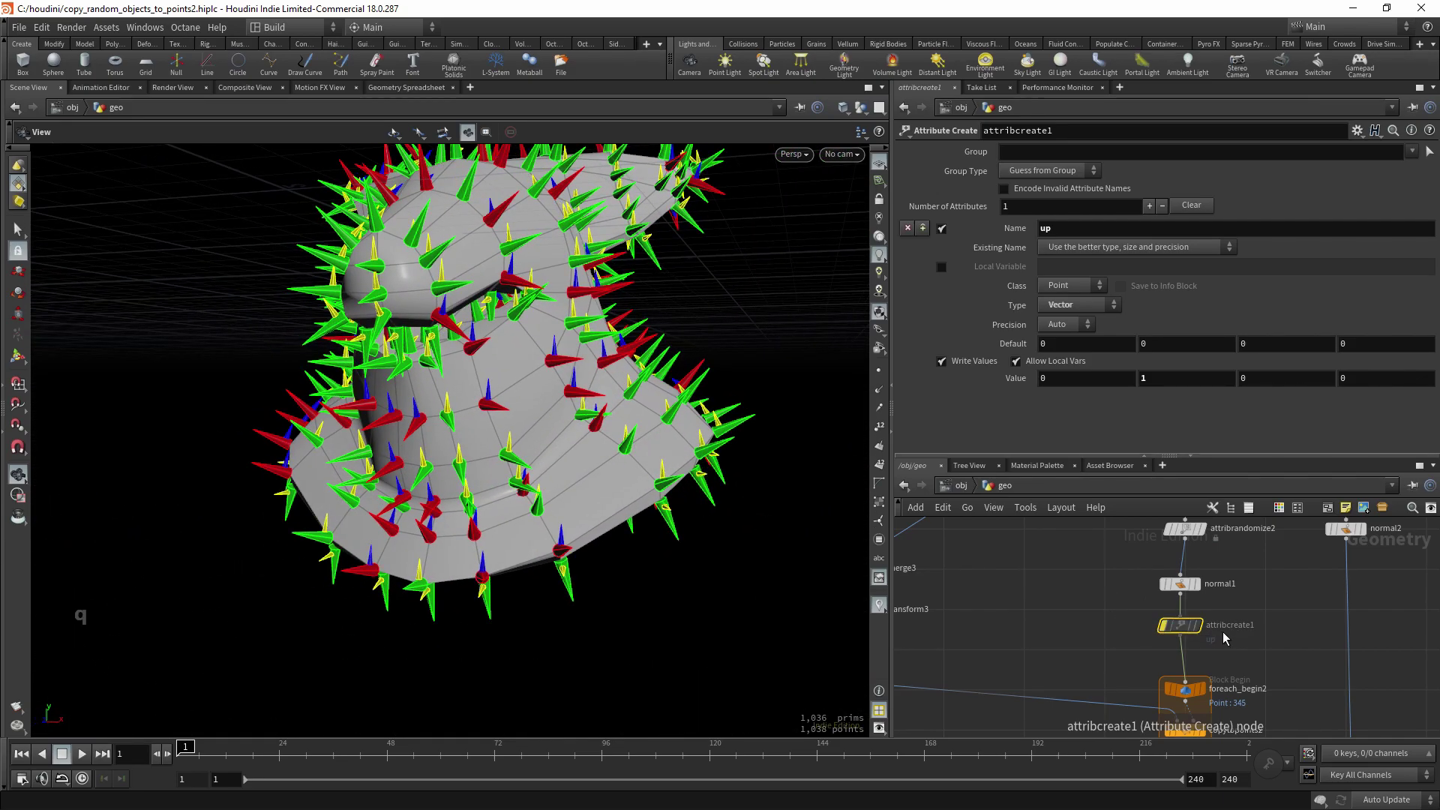
drag(661, 423, 583, 415)
key(q)
key(q)
key(q)
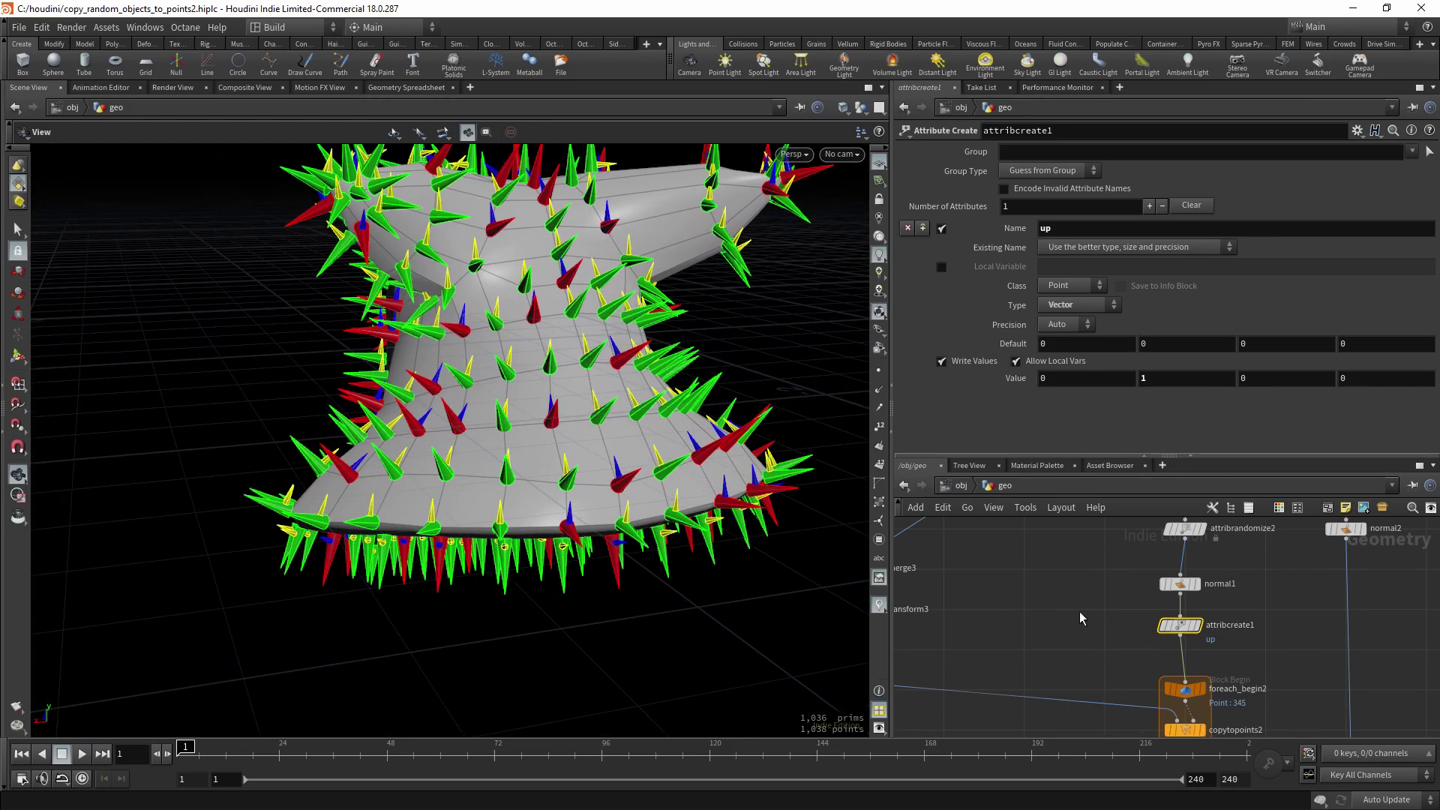
key(q)
key(Return)
- Replace attribcreate1 with an Attribute Wrangle between normal1 and foreach_begin2
mouse_move(472, 412)
mouse_down()
mouse_move(439, 408)
mouse_move(450, 405)
mouse_up()
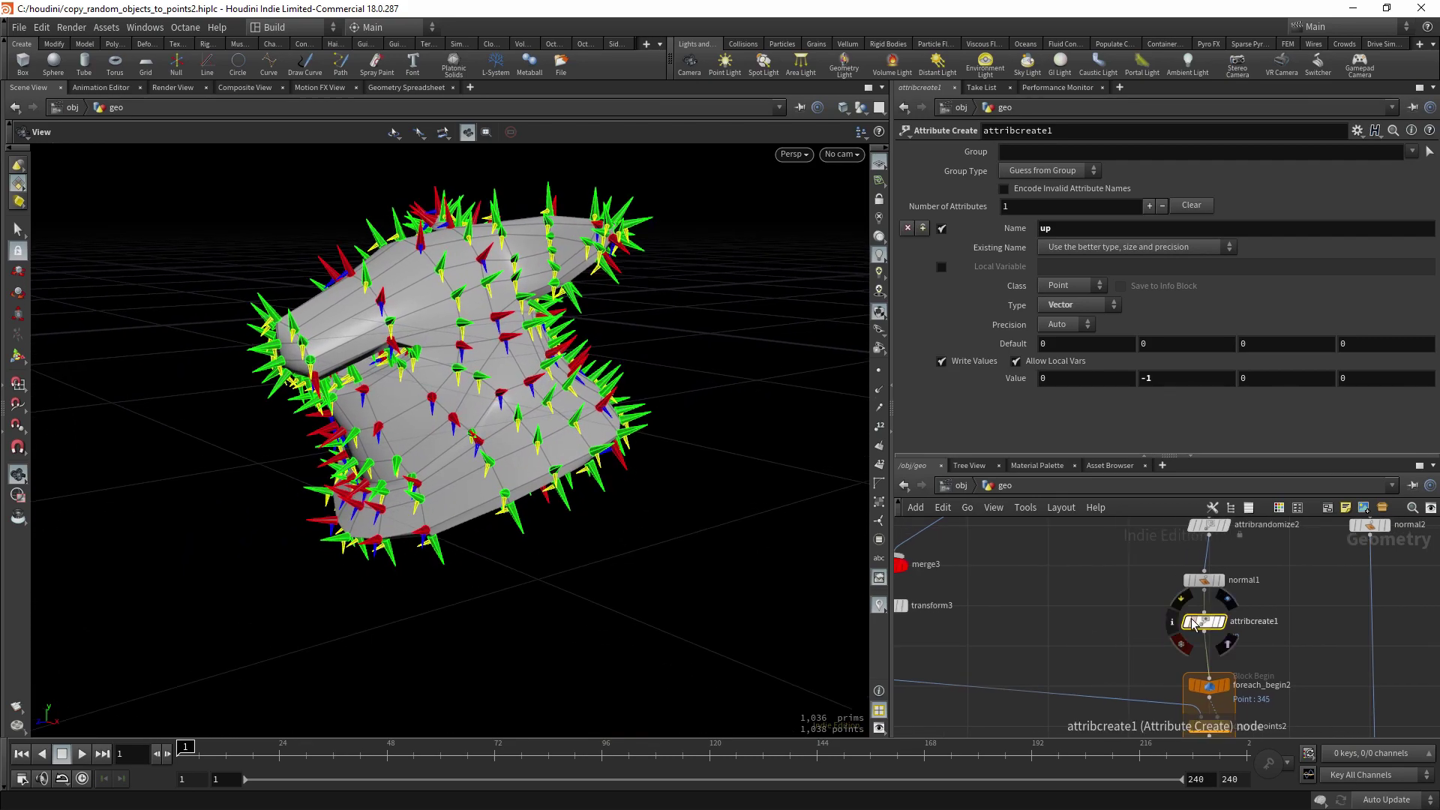
drag(1194, 624, 1064, 605)
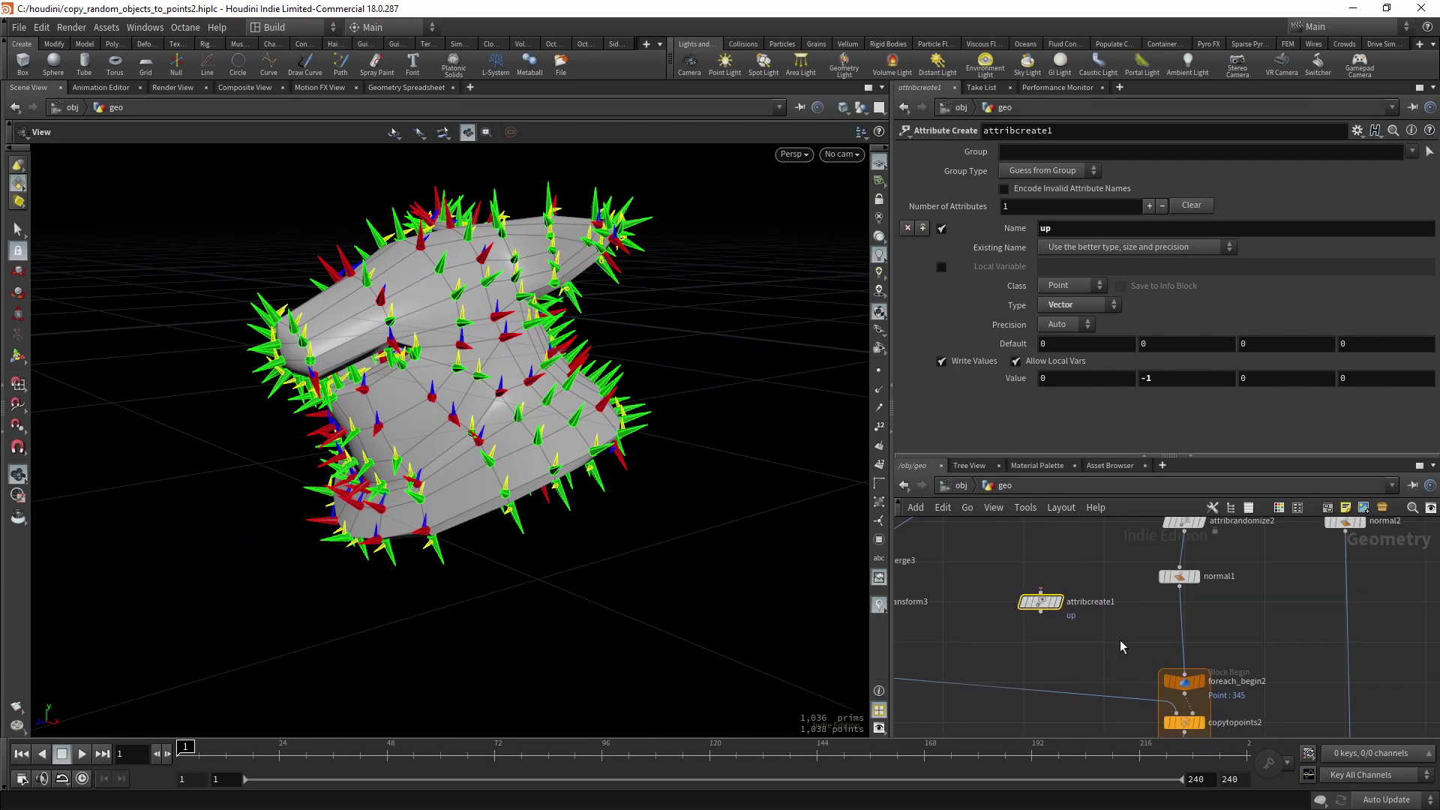
key(Tab)
text(wra)
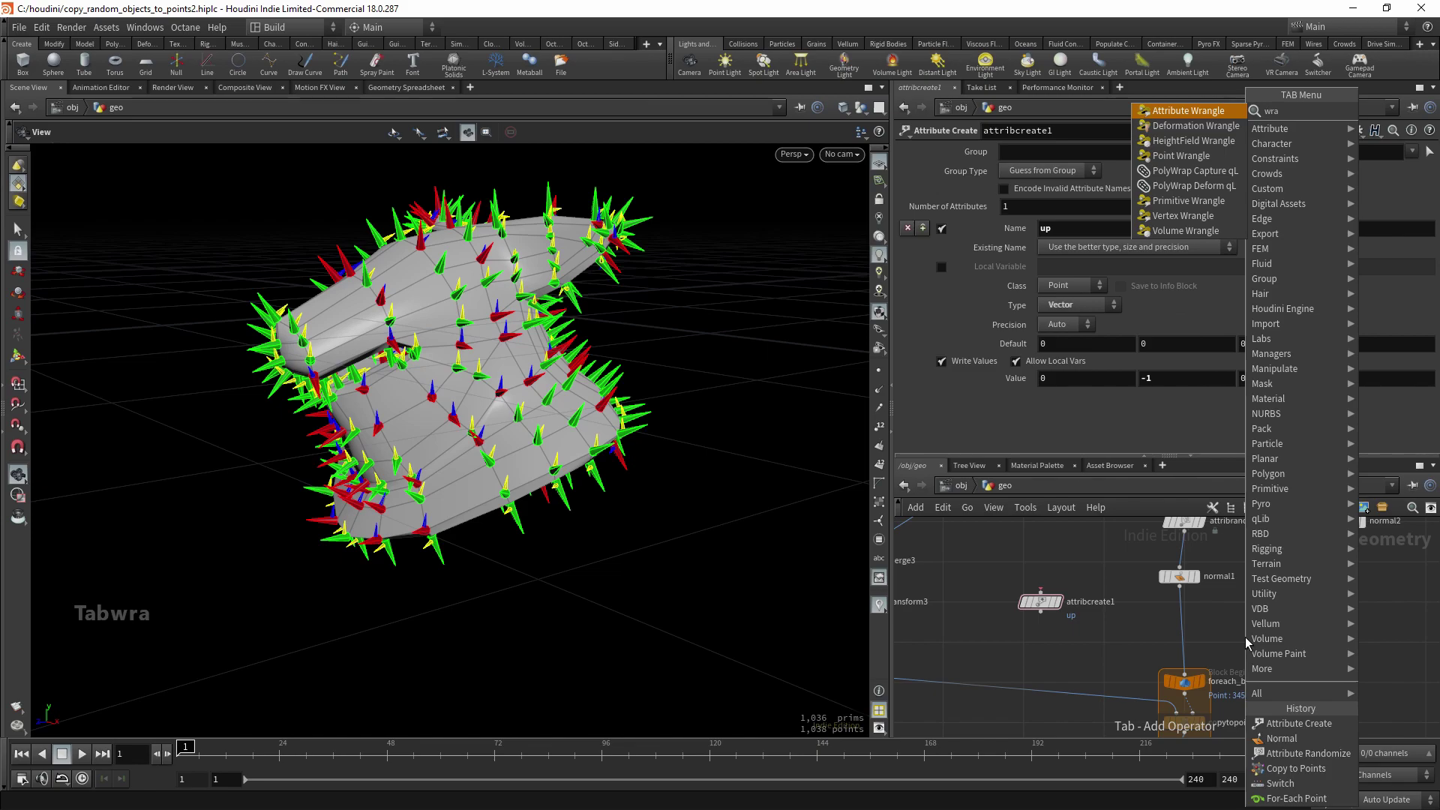
key(Return)
key(Return)
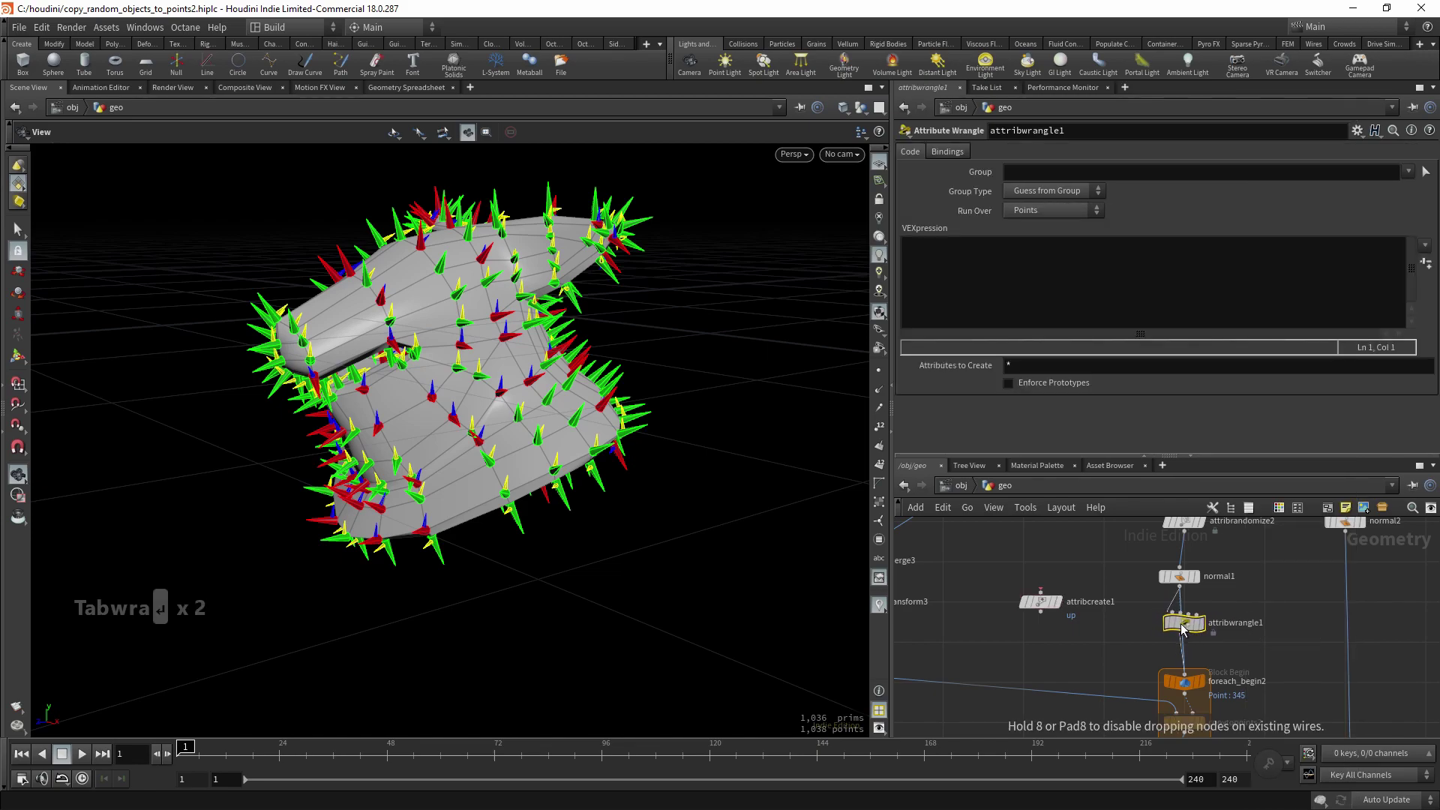
click(1182, 629)
- Write and apply the VEX v@up = set(0,1,0); in the wrangle
click(1032, 270)
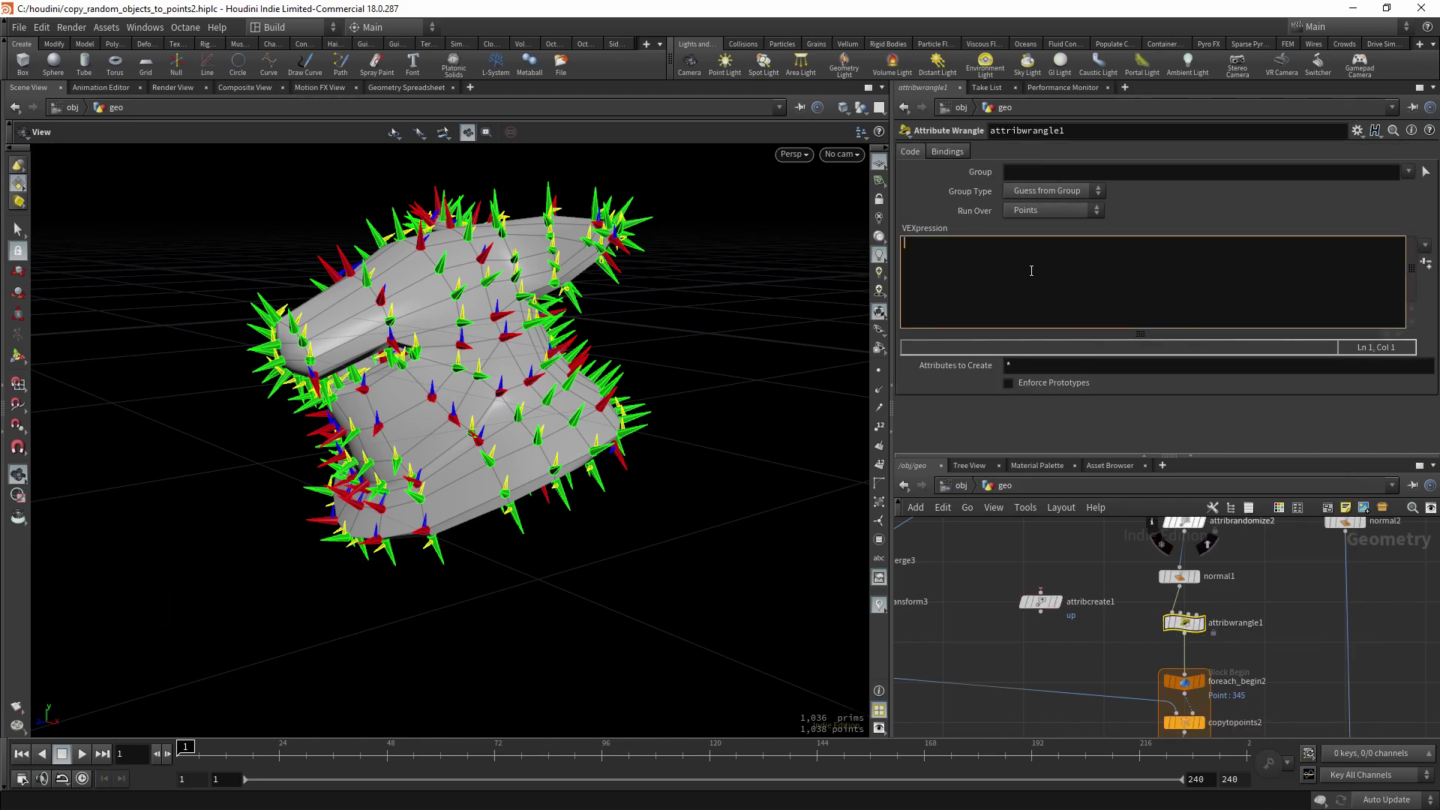
text(v@up)
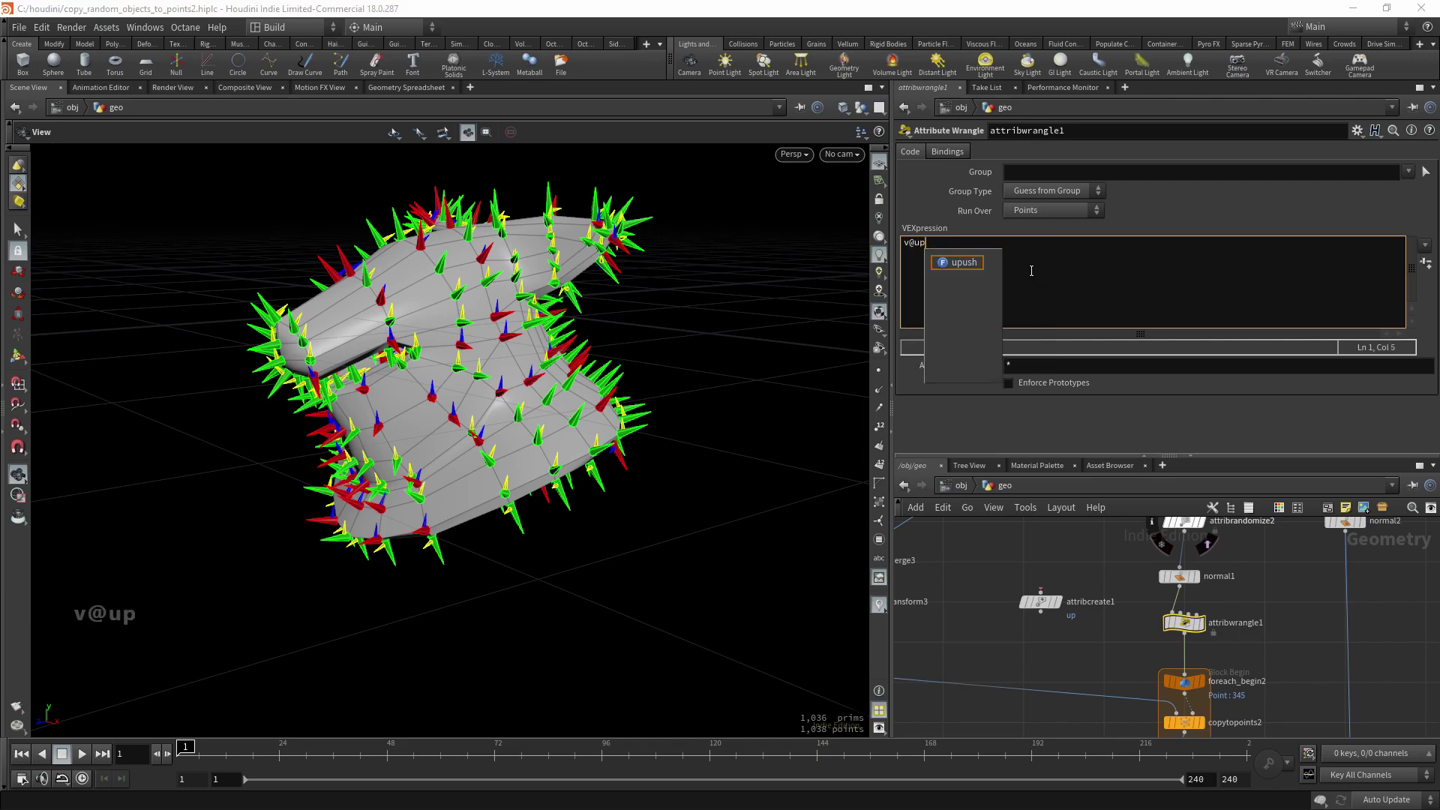
text( = set)
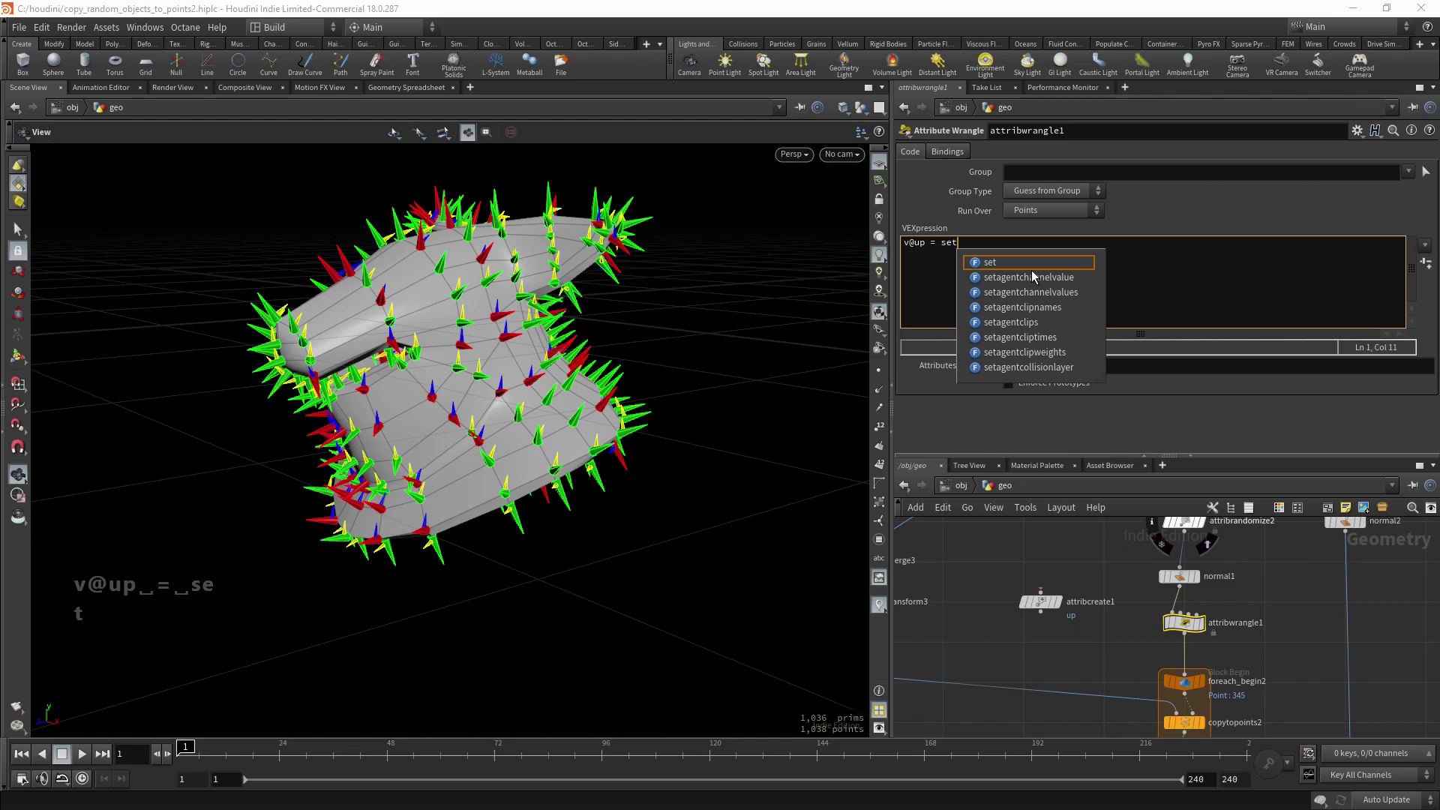
text((0,10)
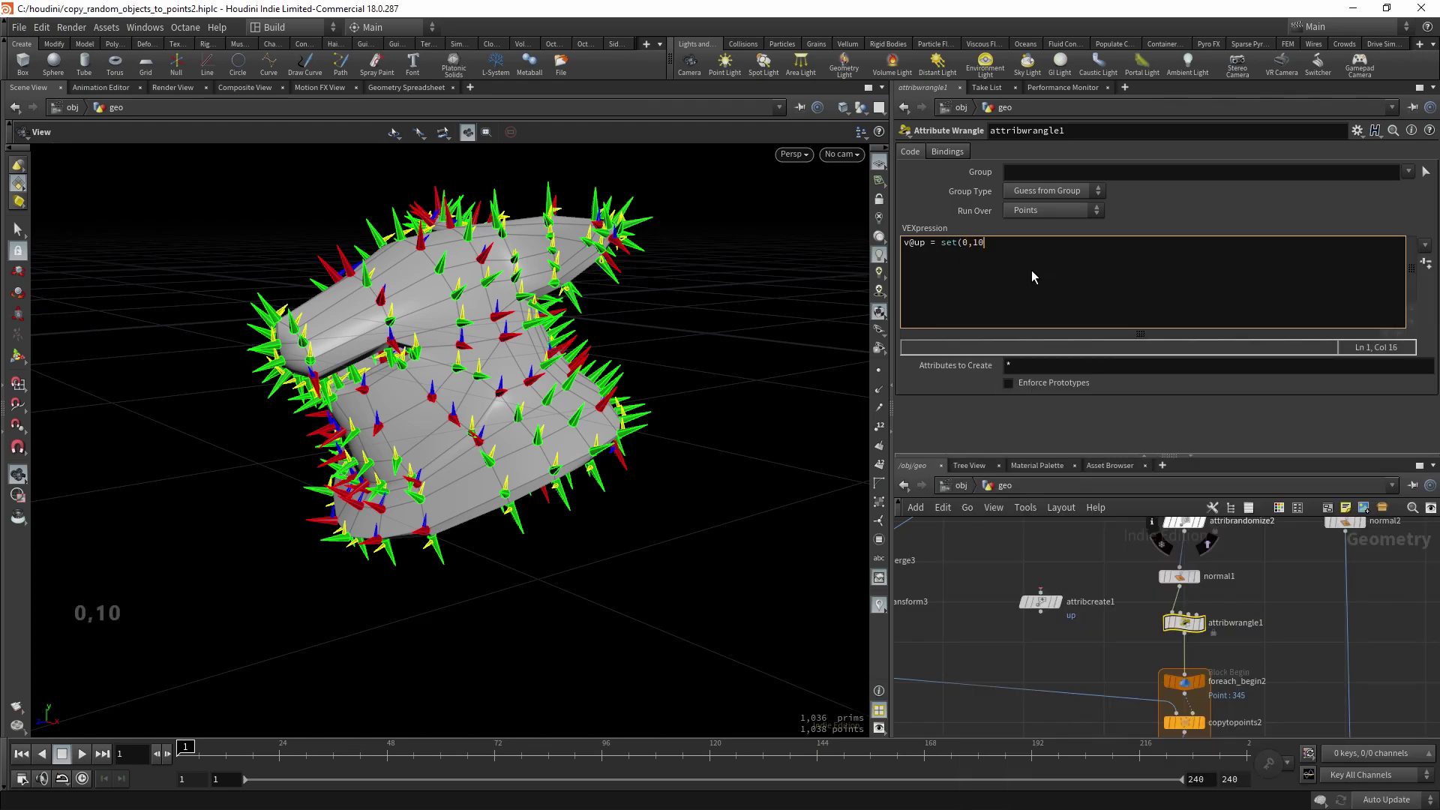
key(BackSpace)
text(,0)
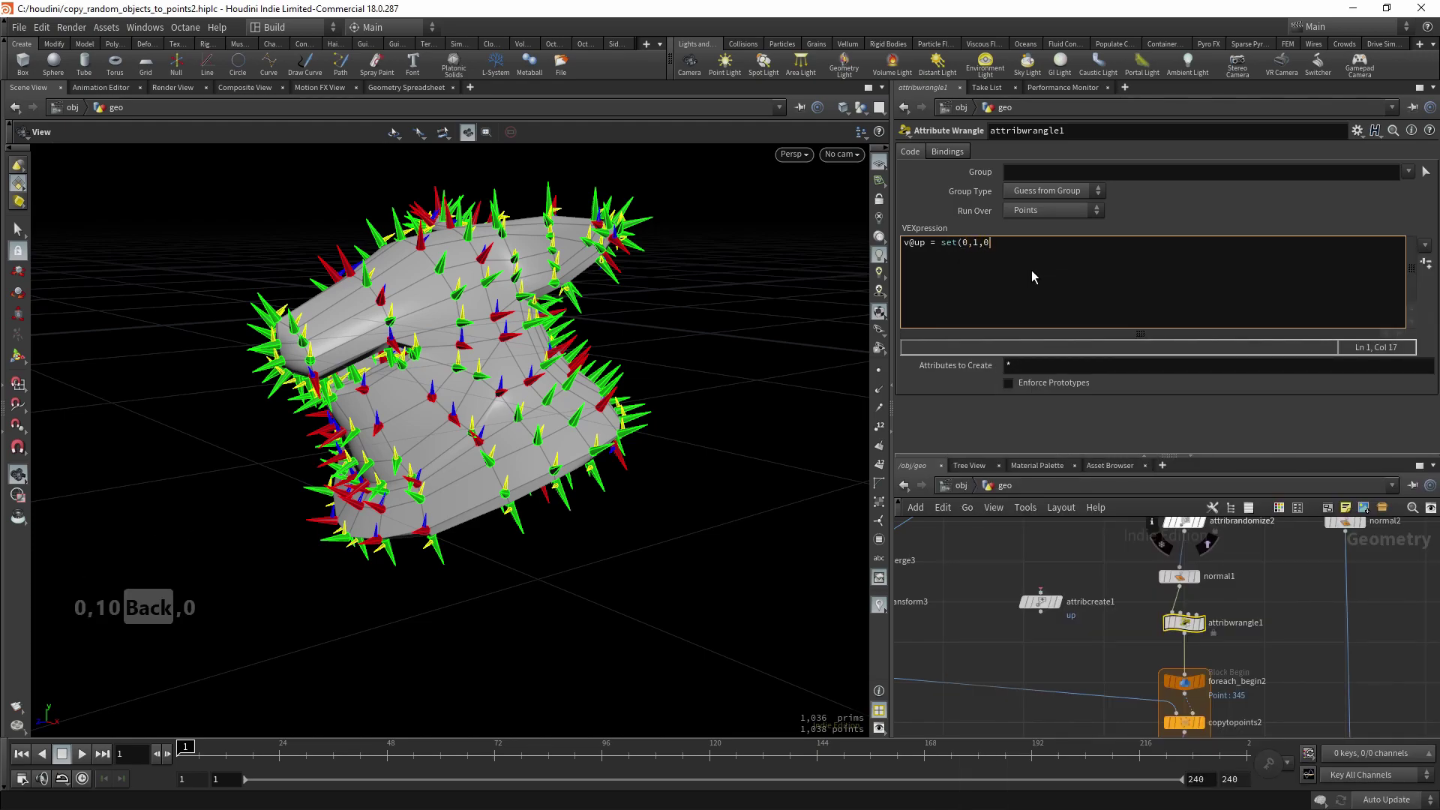
text();)
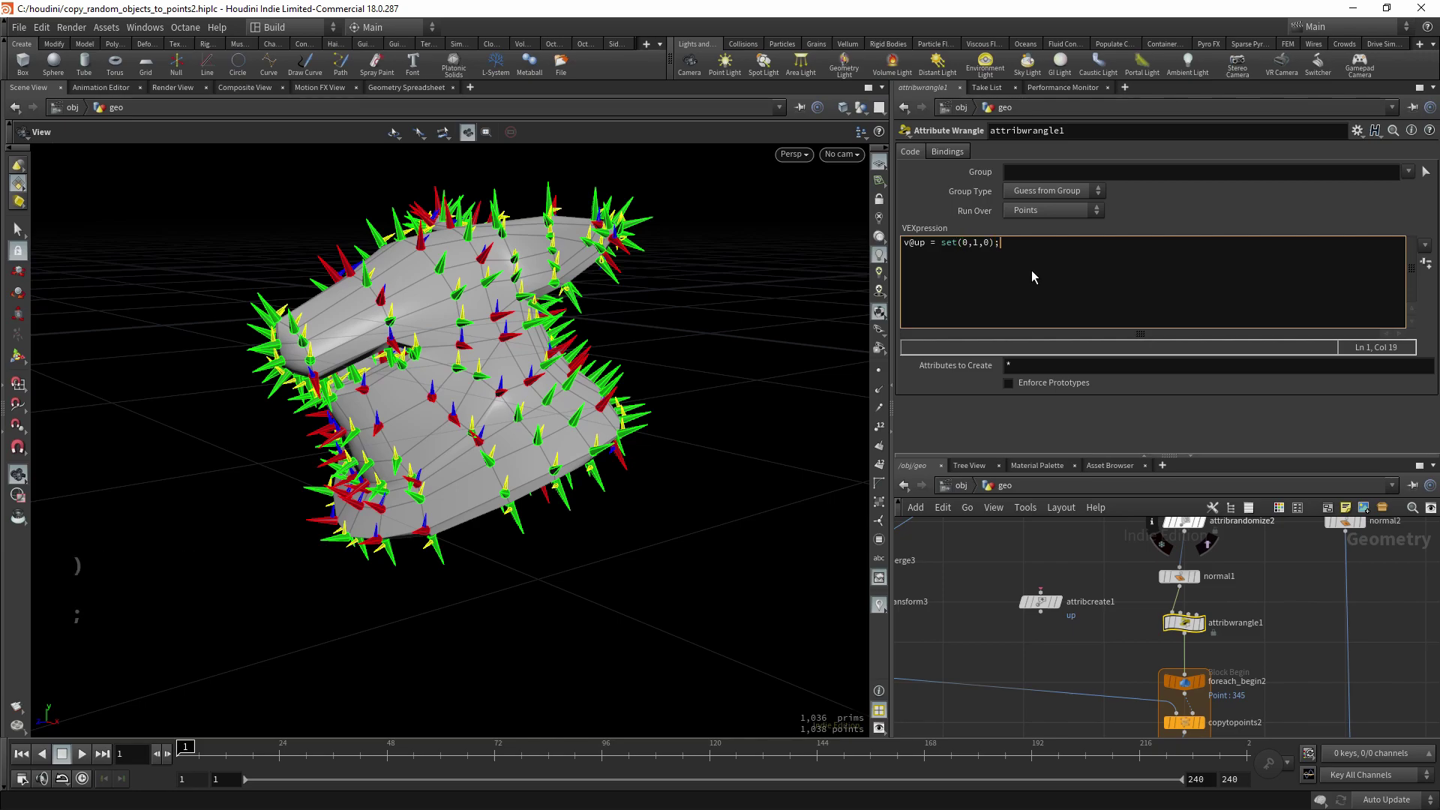
key(ctrl+Return)
- Change the wrangle's up vector to set(0,-1,0) and check the flipped arrows
drag(540, 416, 472, 434)
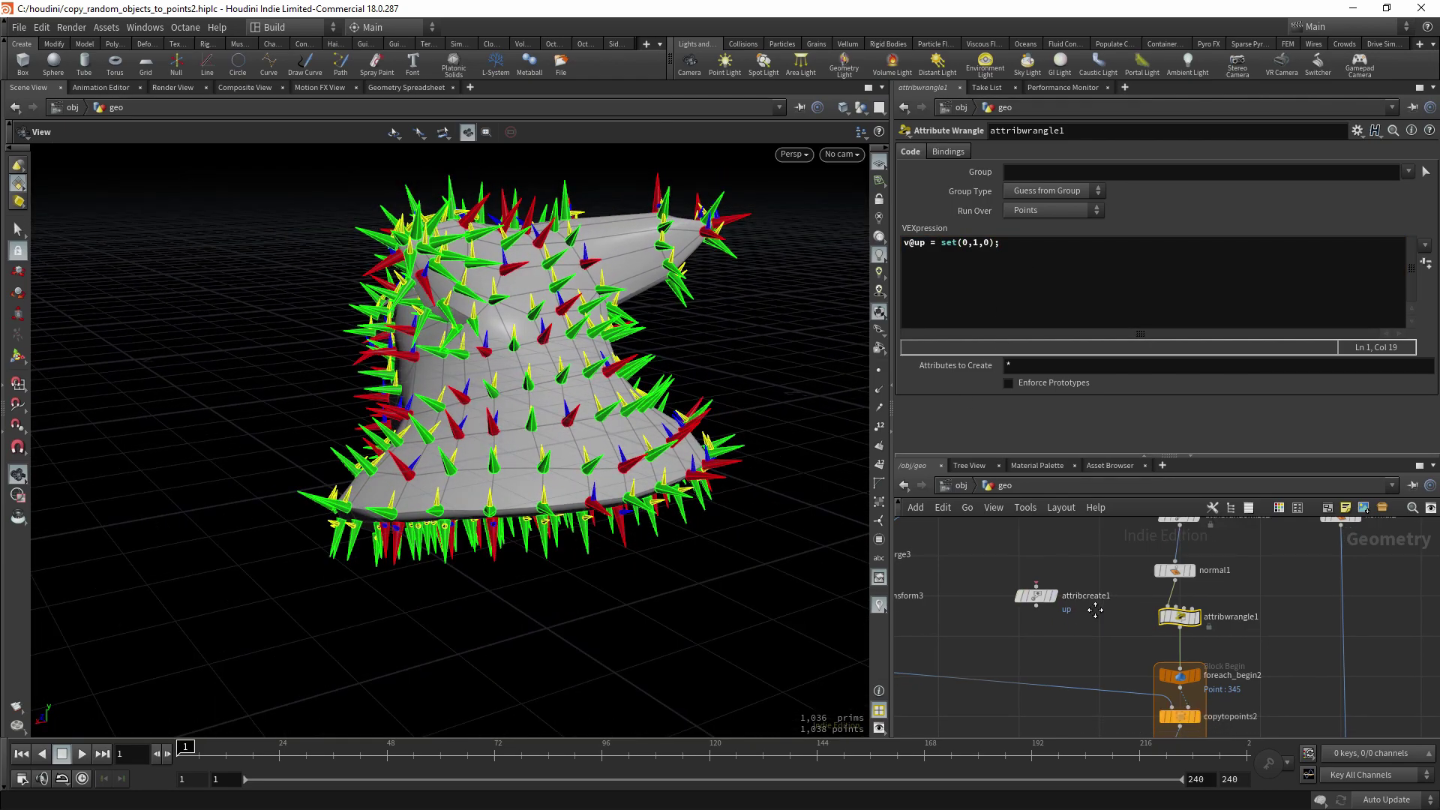
key(q)
key(q)
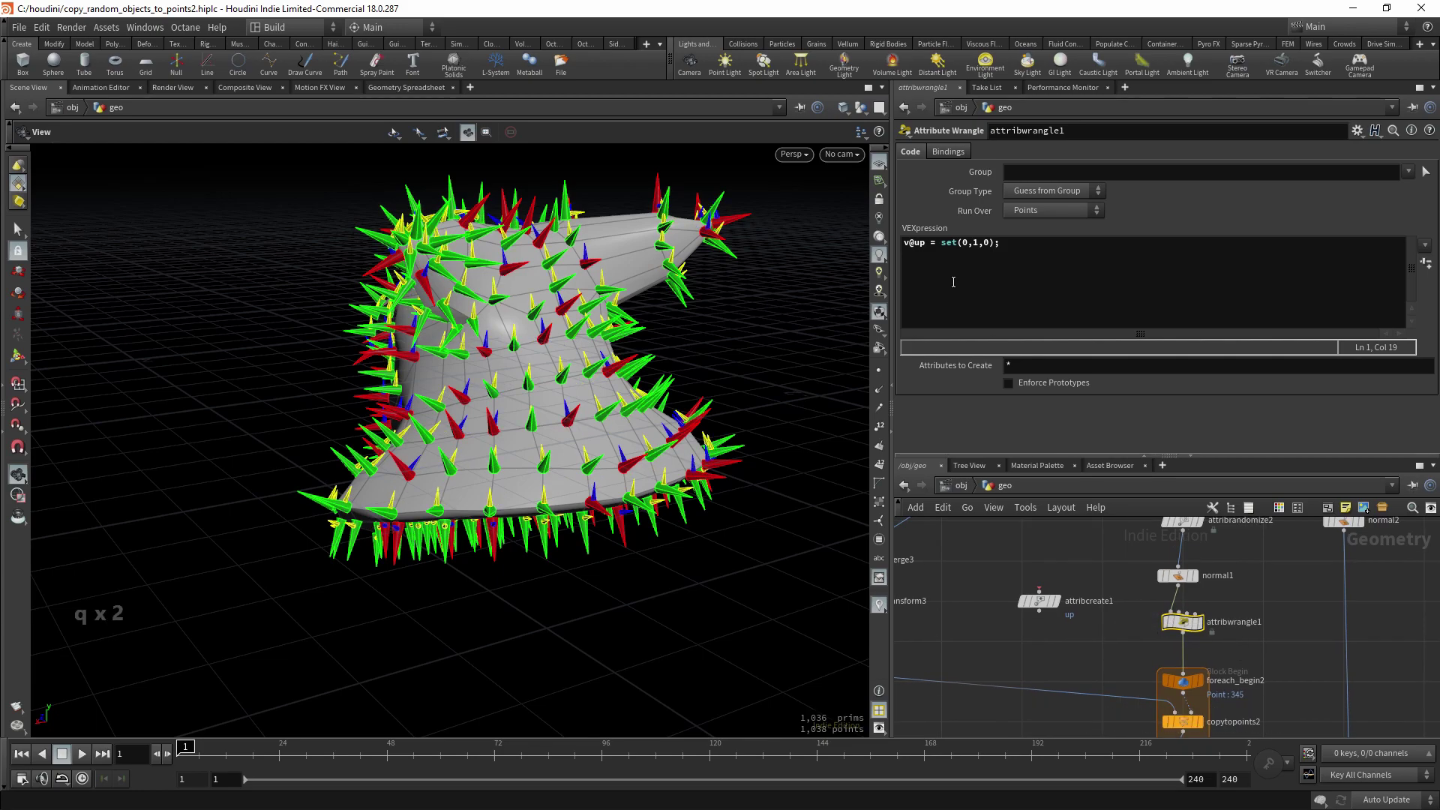
click(973, 252)
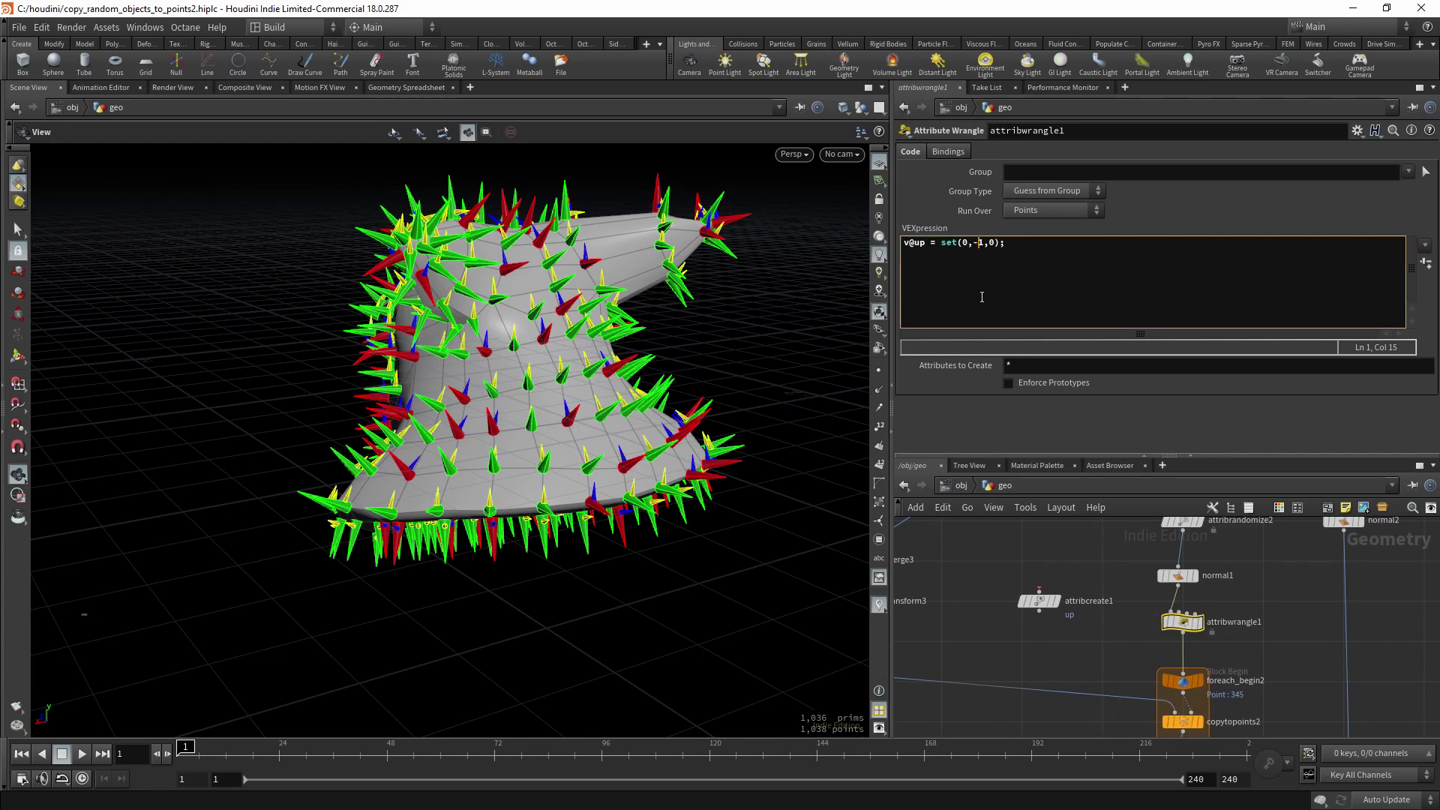
key(ctrl+Return)
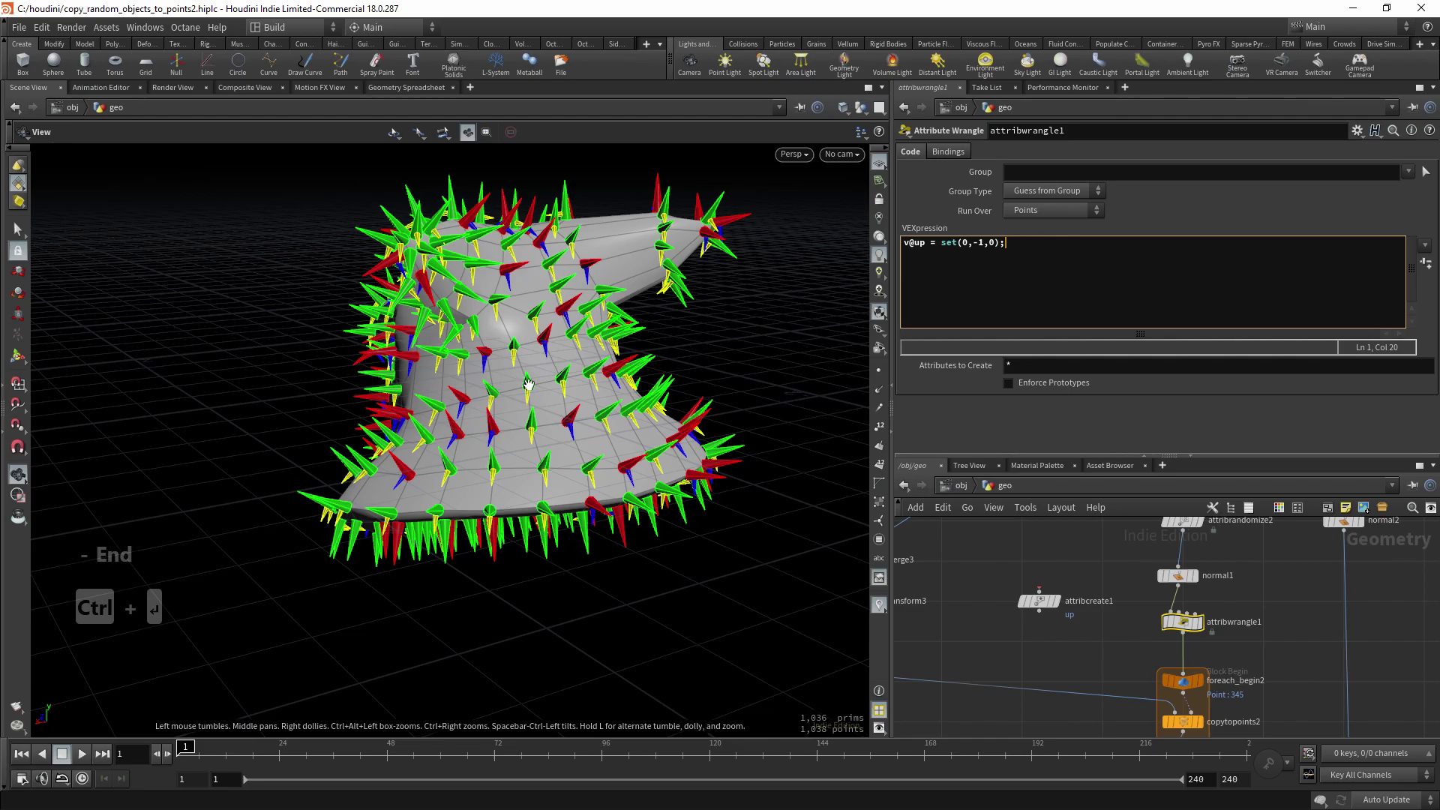
drag(529, 385, 491, 412)
- Zoom out the network editor and frame all nodes with H
scroll(1085, 641, down, 5)
key(h)
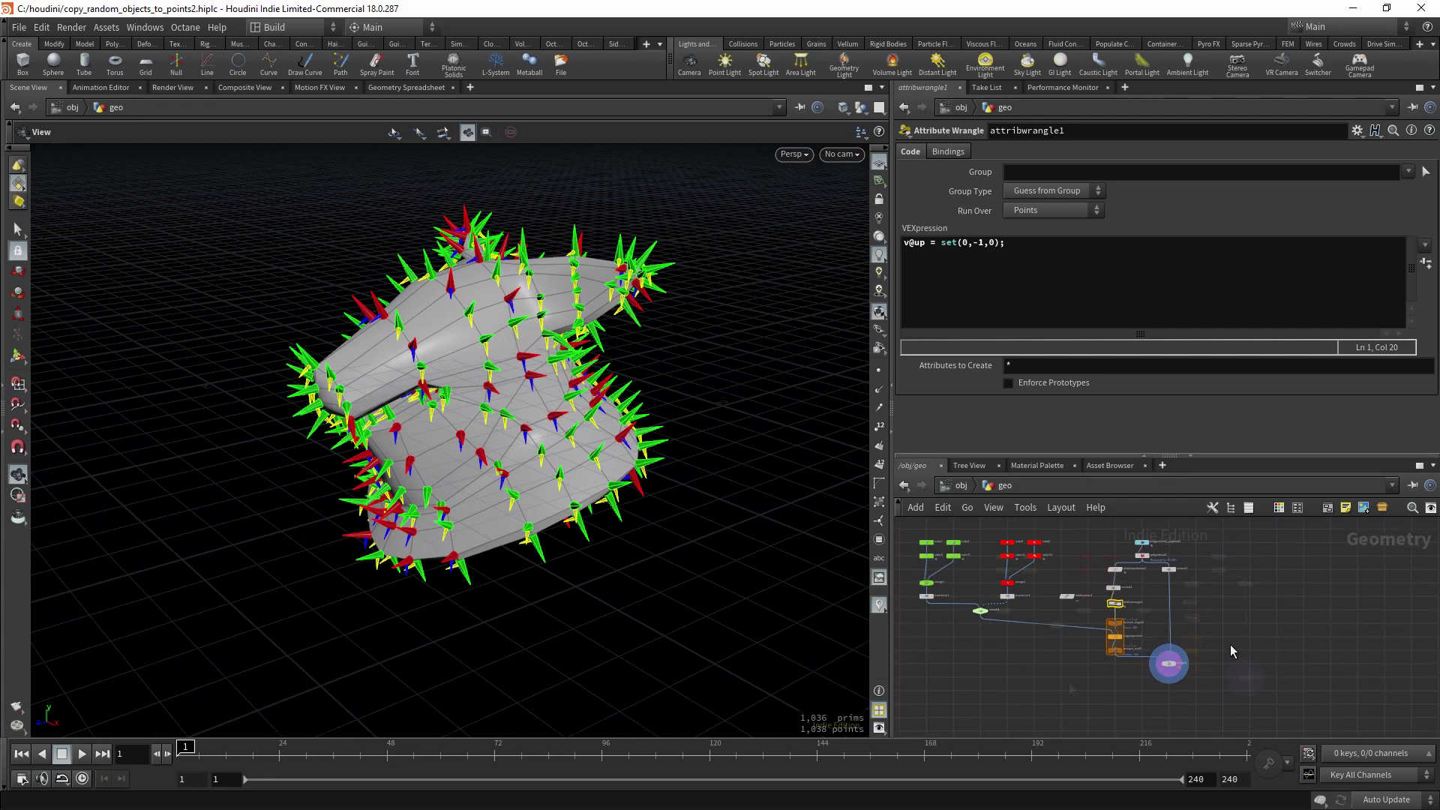